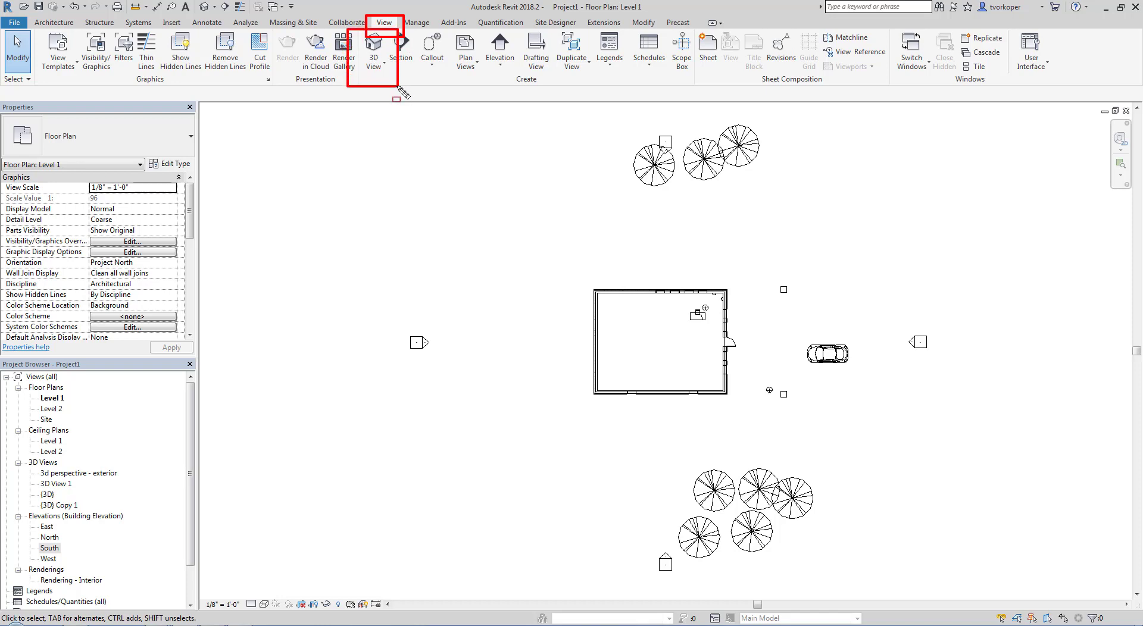
# Create a walkthrough on Level 1 with a counterclockwise path looping around the building, starting southwest of it, and finish it.
pyautogui.click(375, 65)
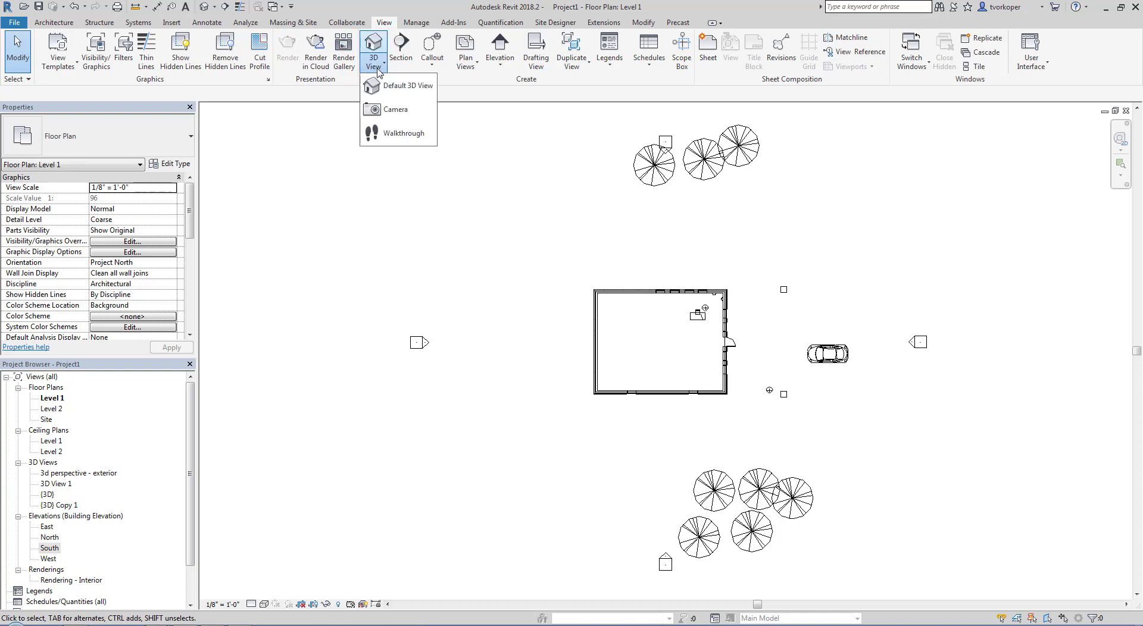
pyautogui.click(394, 133)
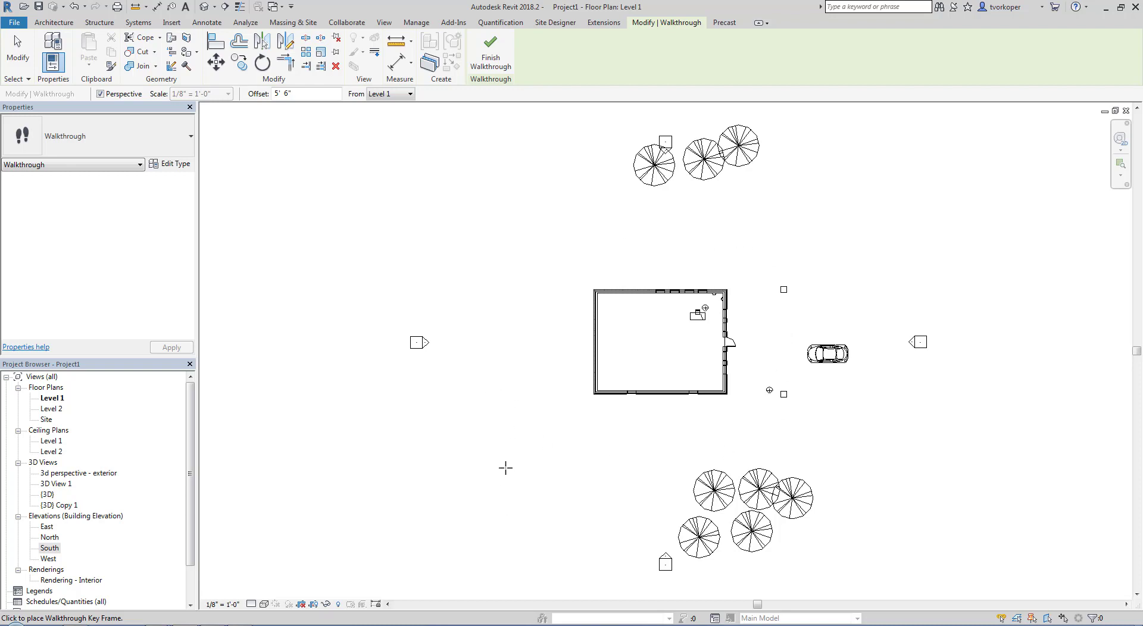
pyautogui.click(487, 480)
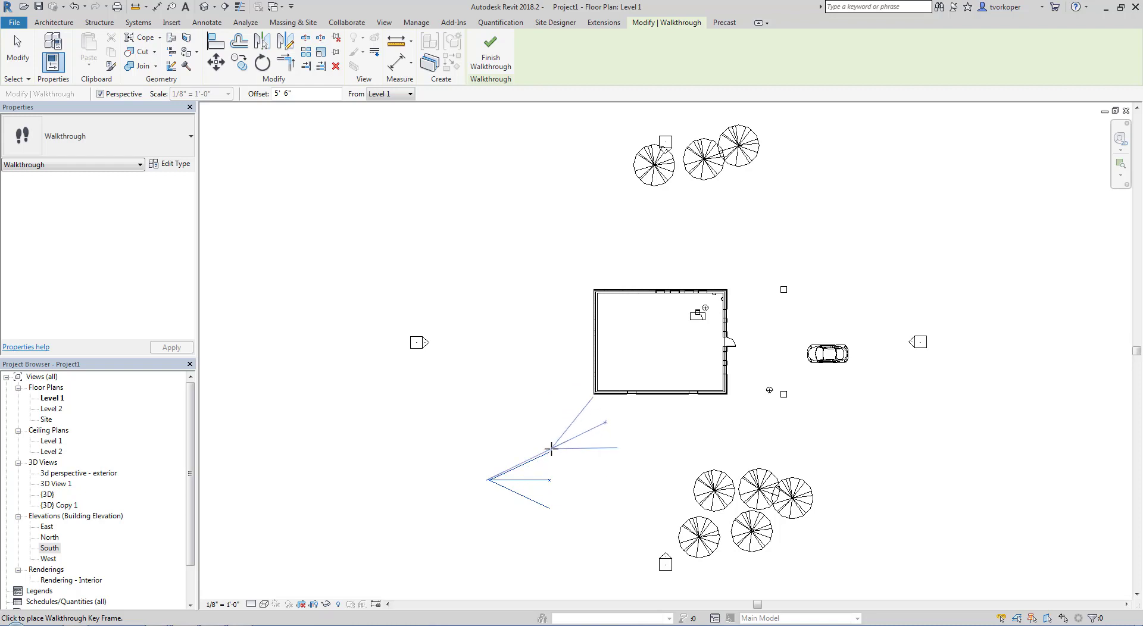
pyautogui.click(604, 441)
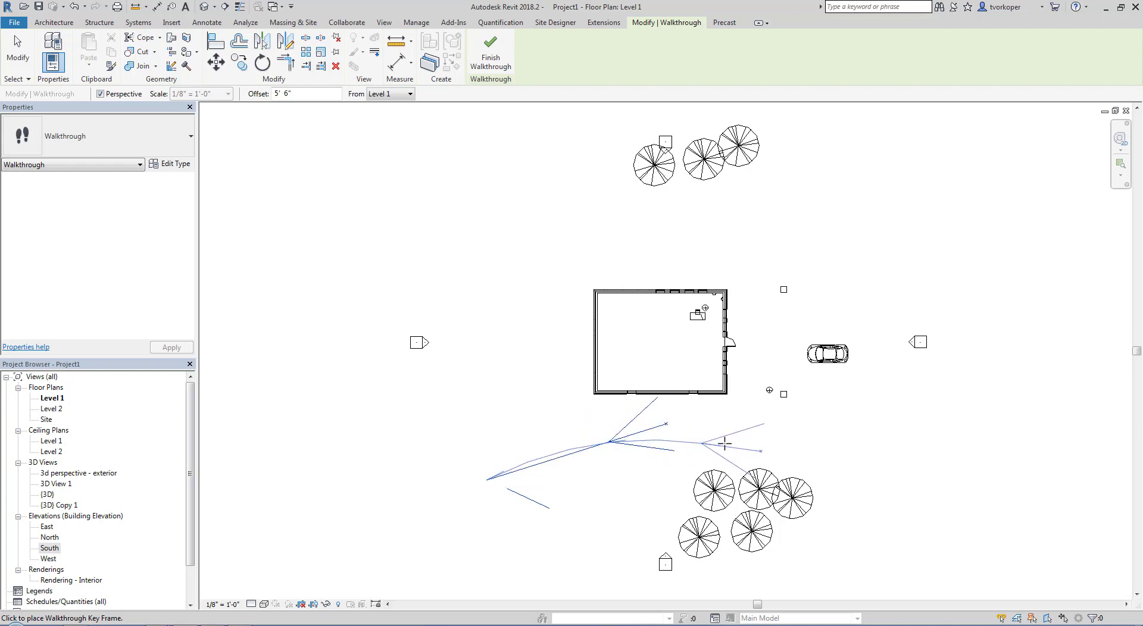
pyautogui.click(862, 356)
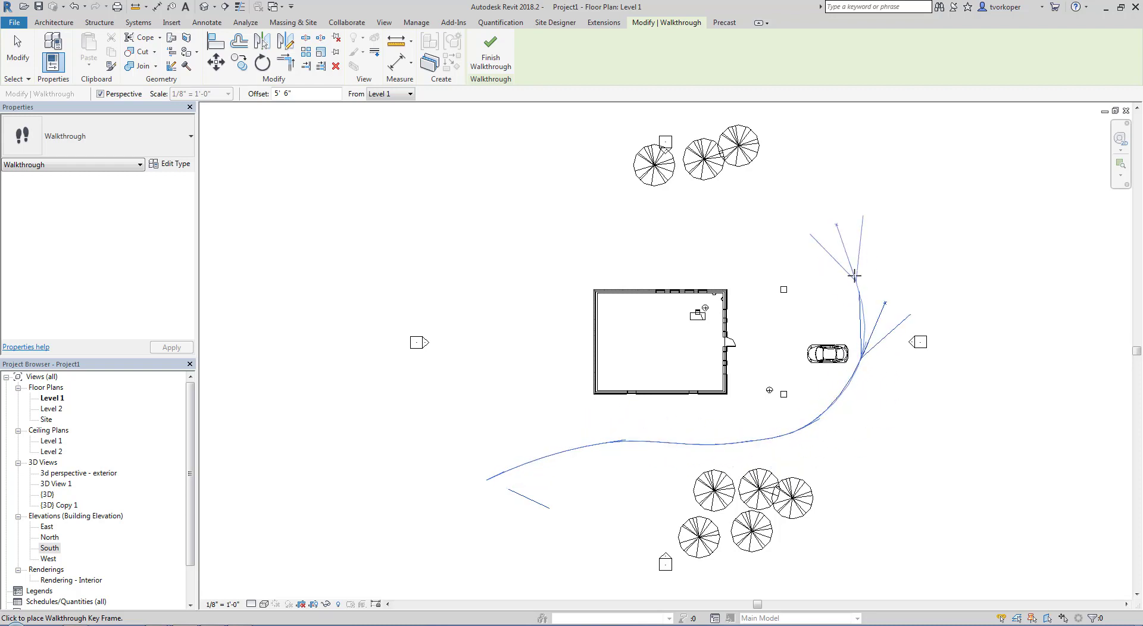
pyautogui.click(777, 206)
pyautogui.click(528, 194)
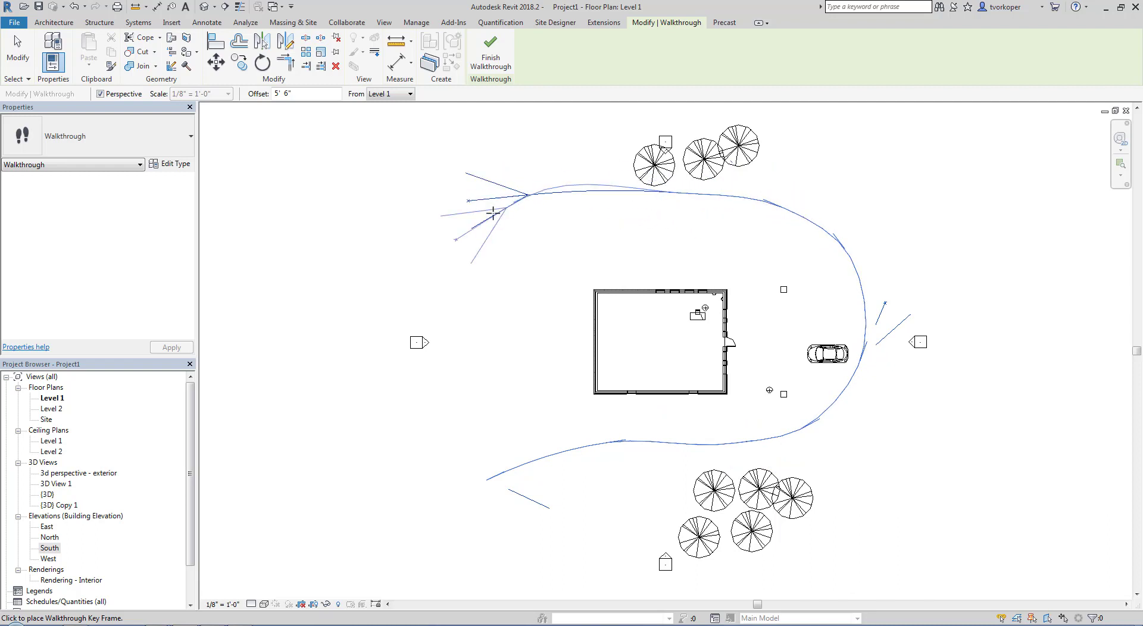
pyautogui.click(439, 338)
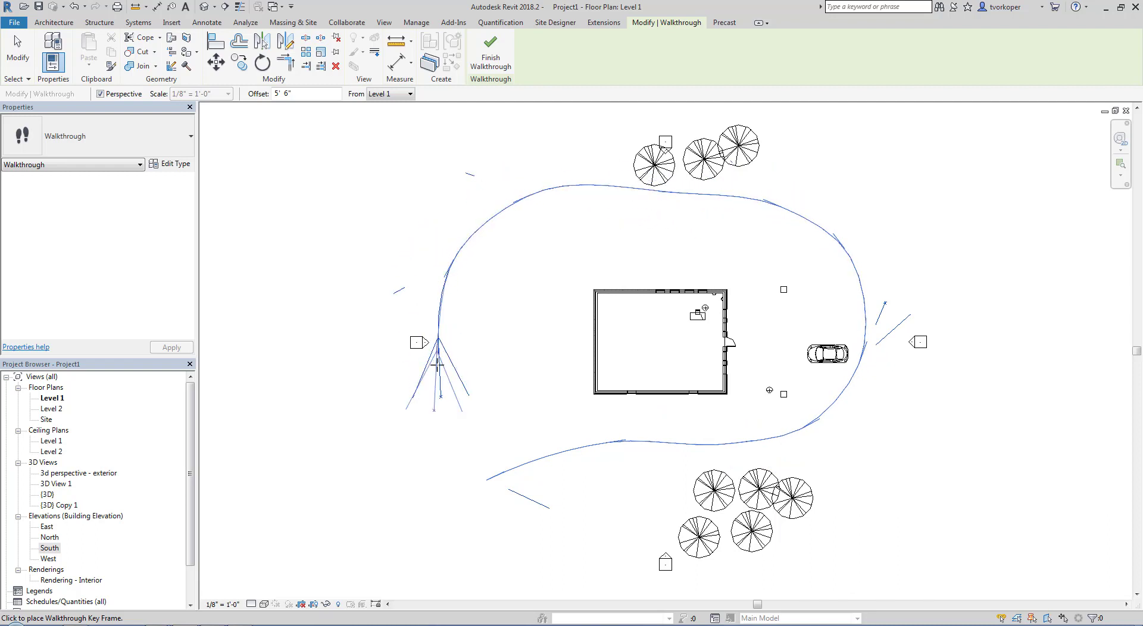
pyautogui.click(488, 441)
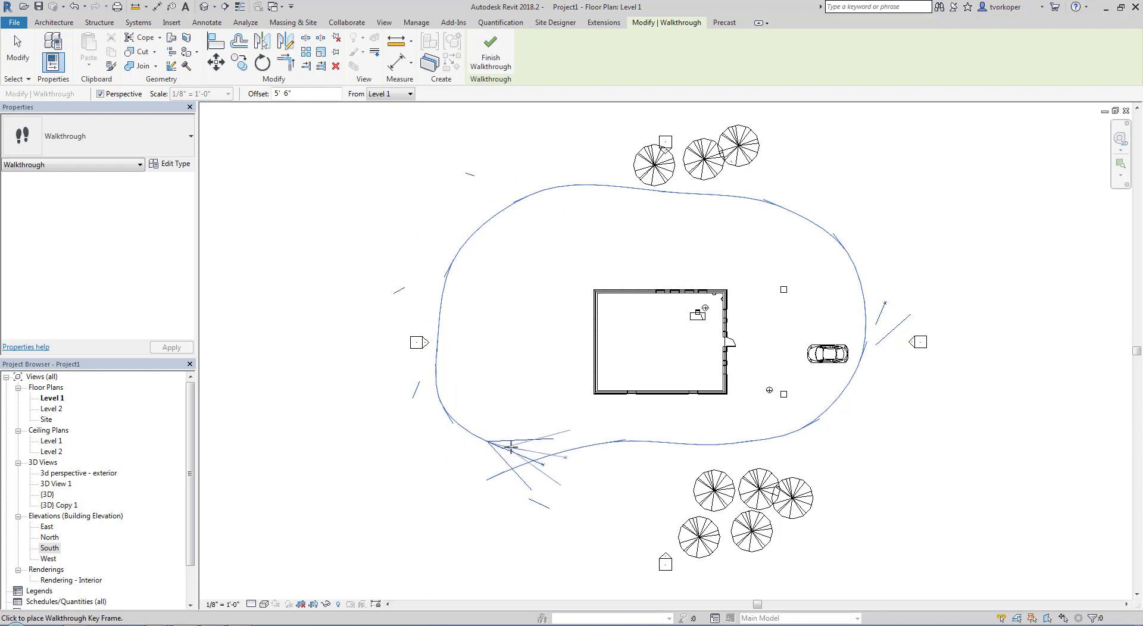
pyautogui.click(549, 440)
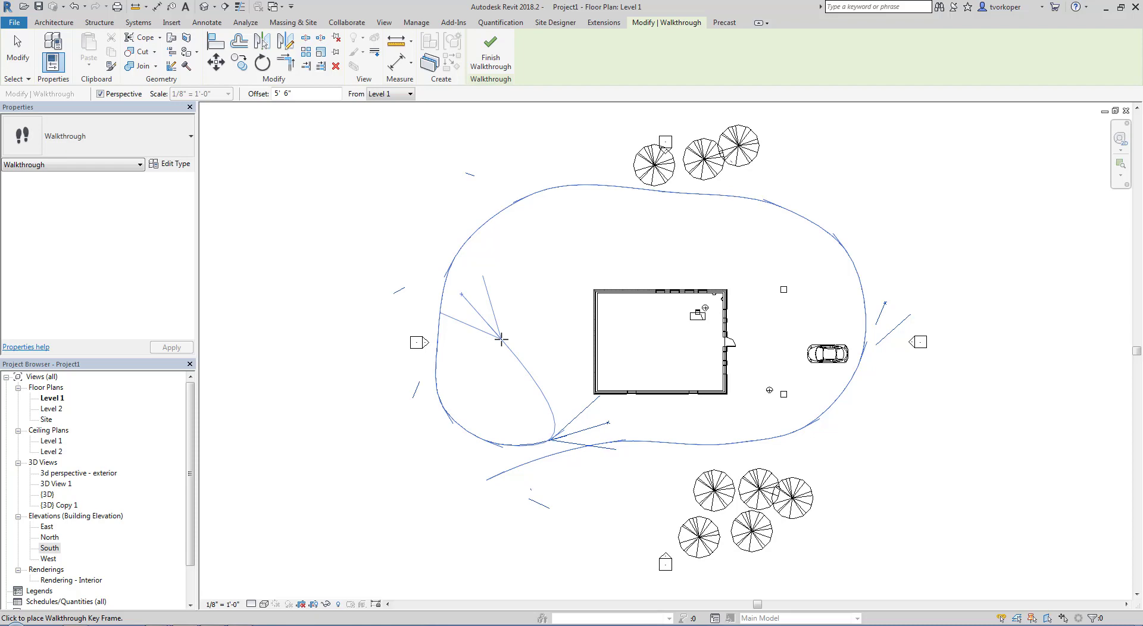
pyautogui.click(490, 54)
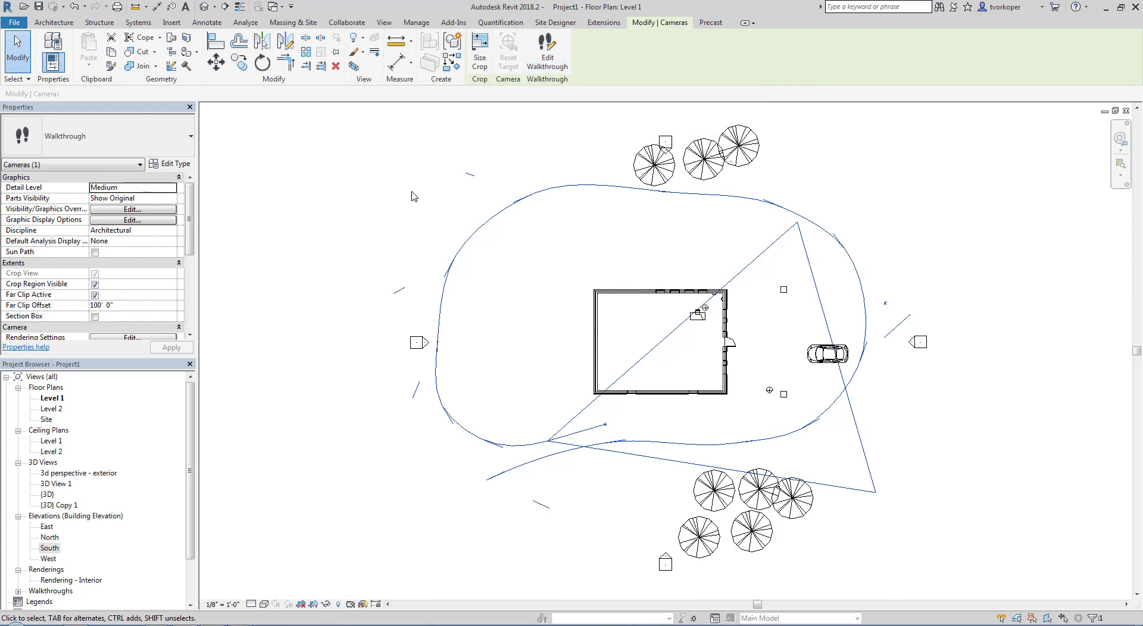
pyautogui.click(322, 241)
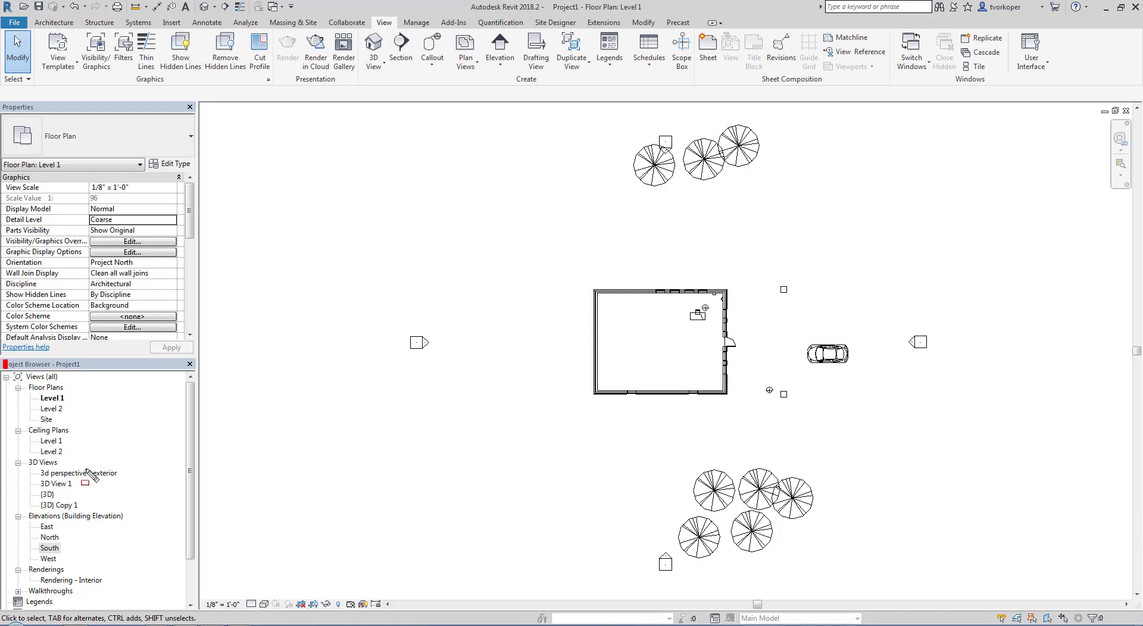
# Open the Walkthrough 1 view from the project's Walkthroughs category.
pyautogui.moveTo(3, 360); pyautogui.dragTo(147, 561)
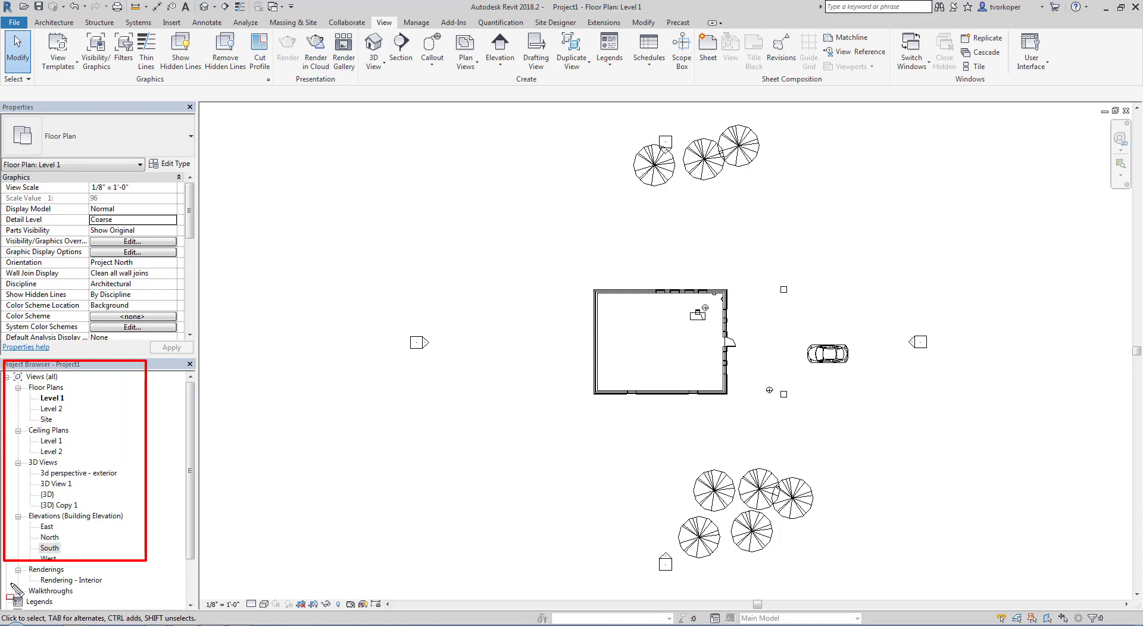
pyautogui.moveTo(10, 583); pyautogui.dragTo(69, 600)
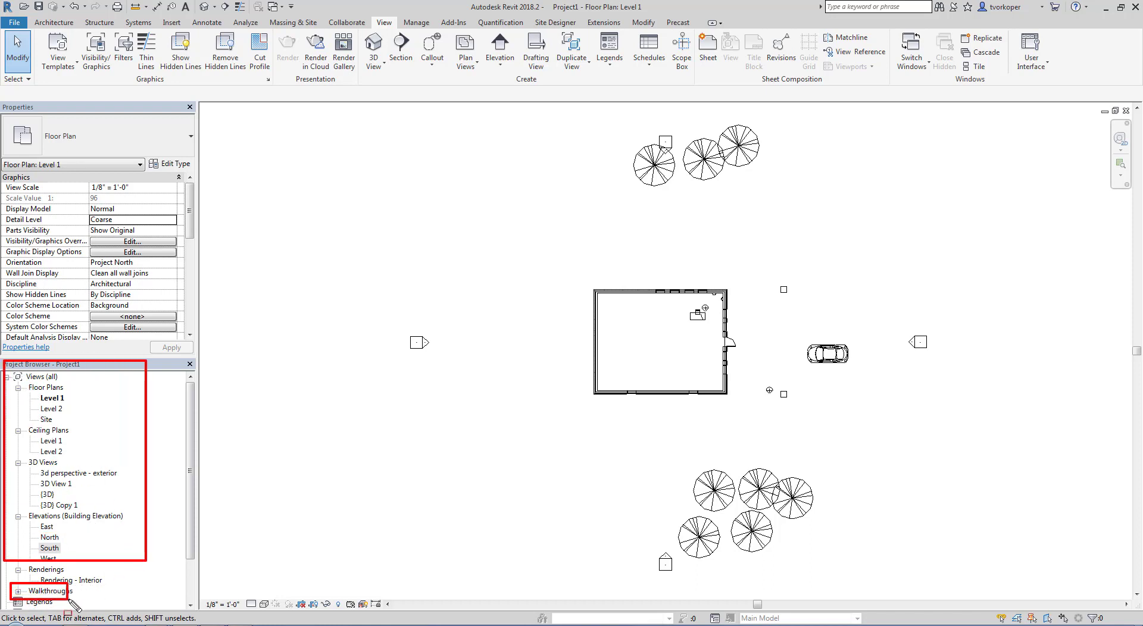
pyautogui.click(18, 591)
pyautogui.scroll(-1, 53, 557)
pyautogui.doubleClick(60, 569)
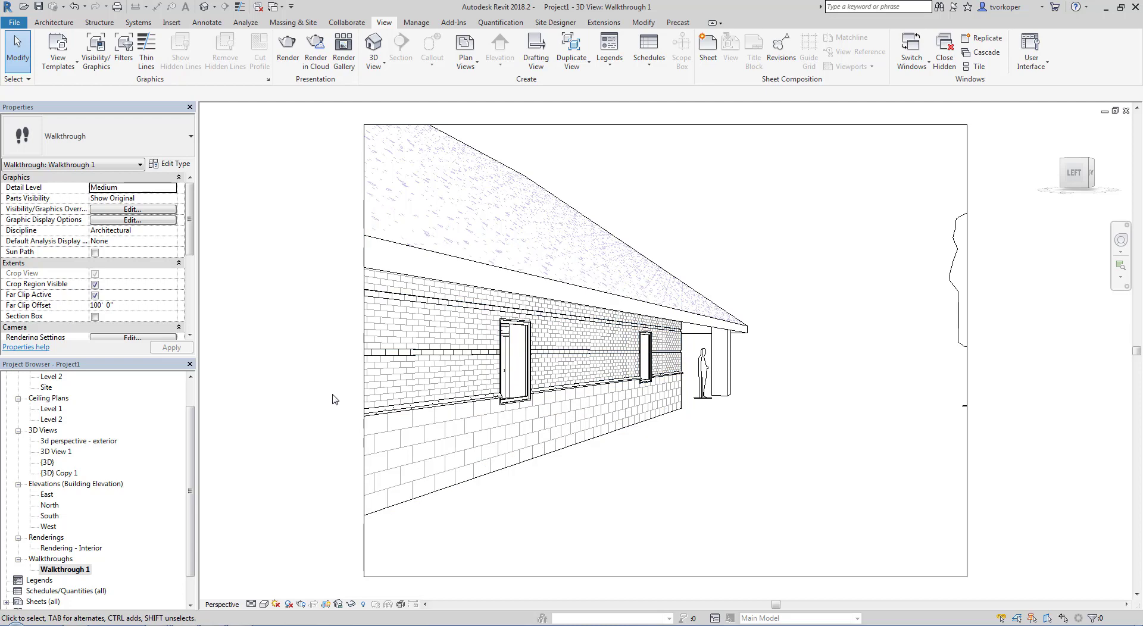
# Tile the Level 1 floor plan and Walkthrough 1 views side by side, floor plan first, and fit both views to their windows.
pyautogui.press('w')
pyautogui.press('t')
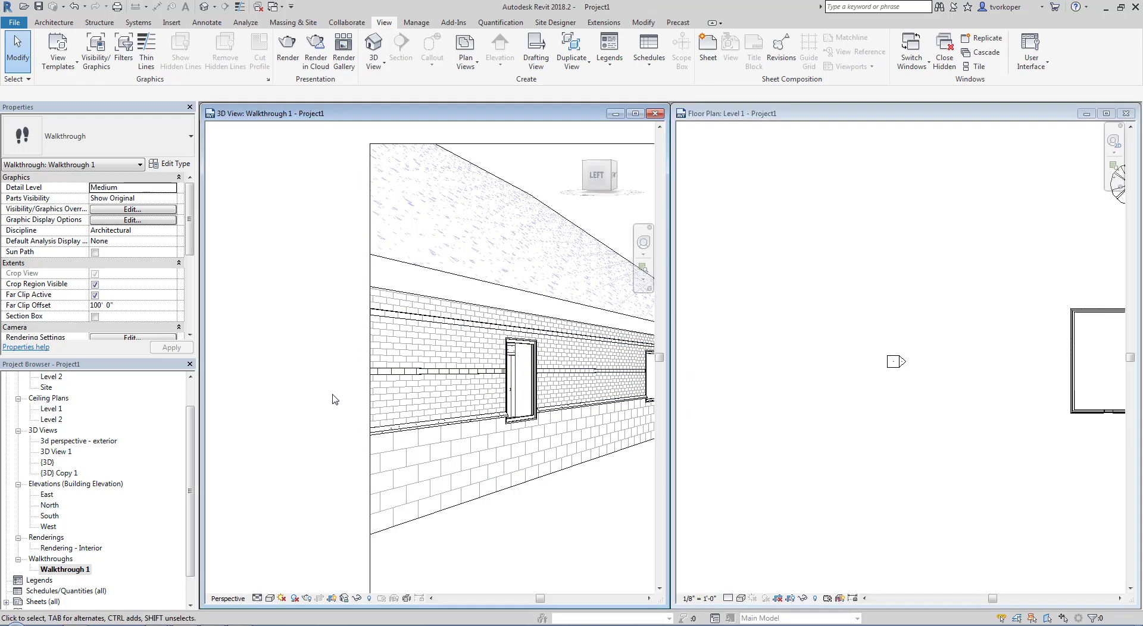
pyautogui.click(705, 357)
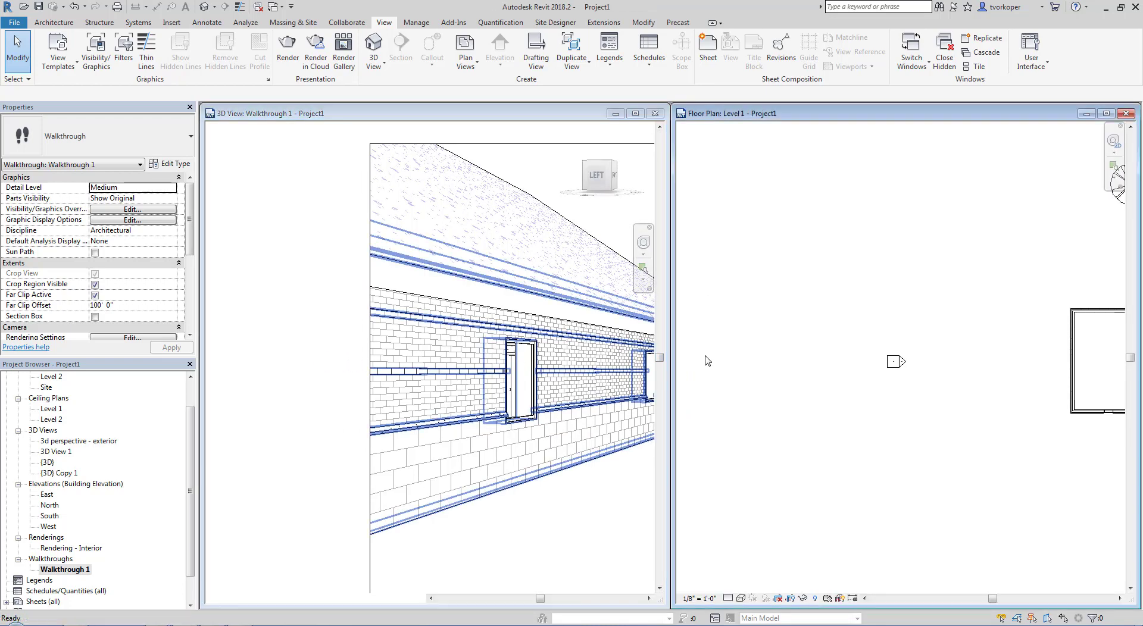
pyautogui.press('w')
pyautogui.press('t')
pyautogui.press('z')
pyautogui.press('f')
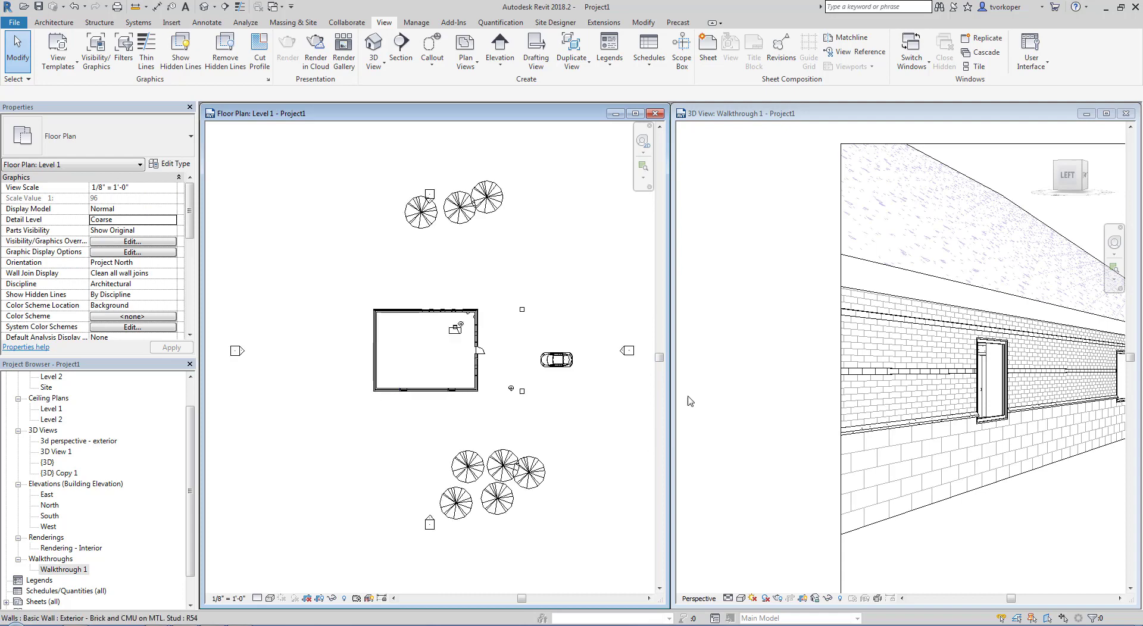
pyautogui.click(721, 400)
pyautogui.press('z')
pyautogui.press('f')
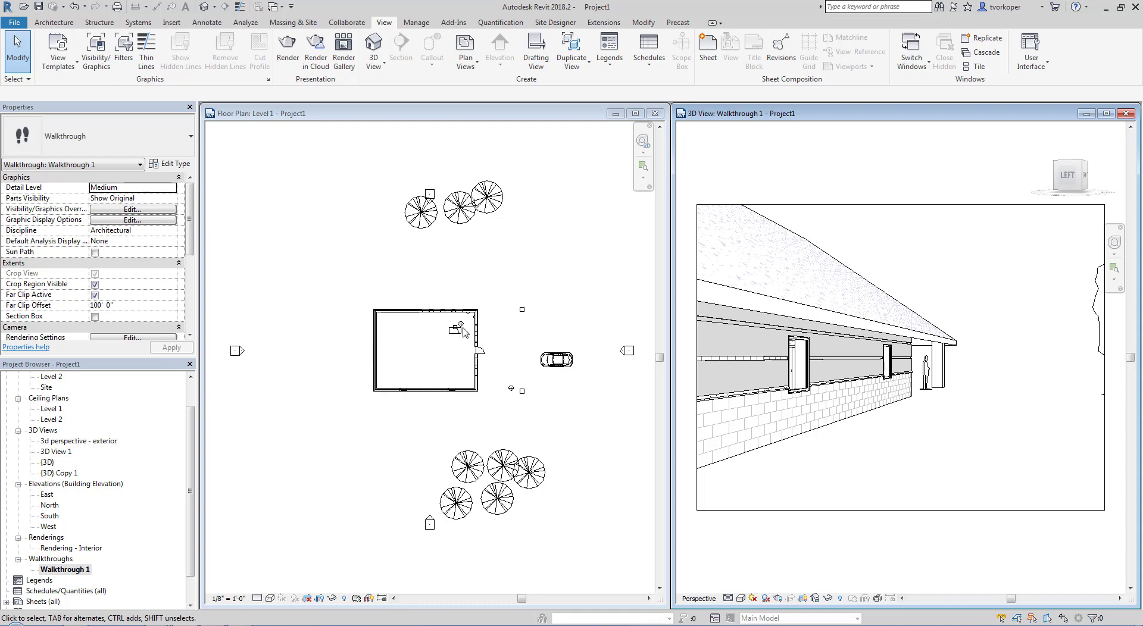
# Select the walkthrough view's crop boundary to display its camera path in the floor plan, and clear the selection.
pyautogui.click(375, 424)
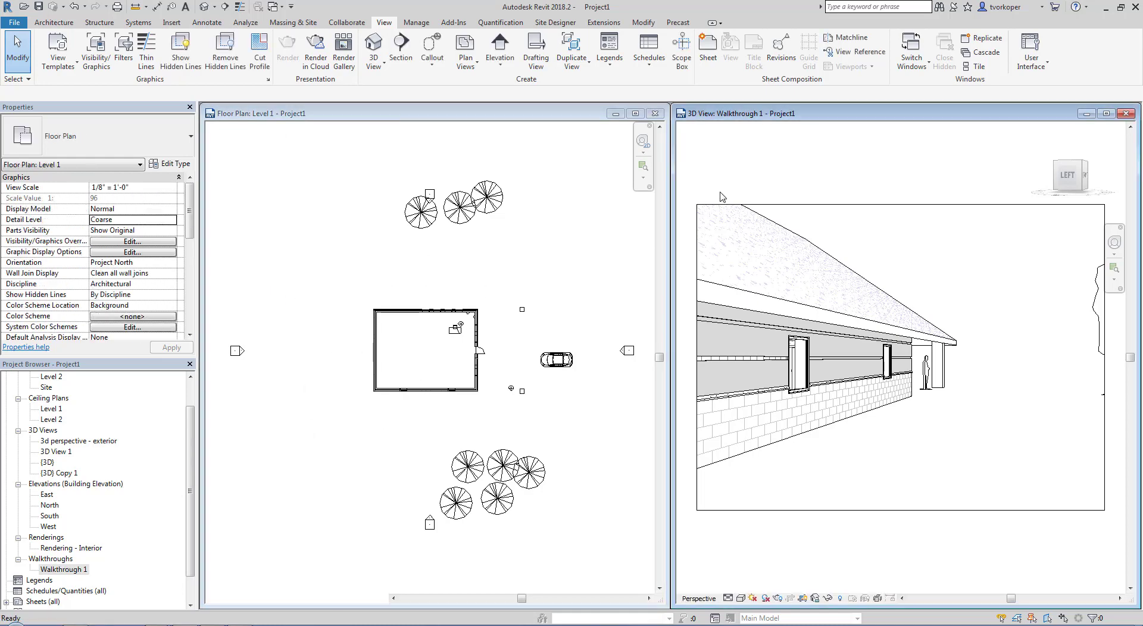
pyautogui.click(780, 204)
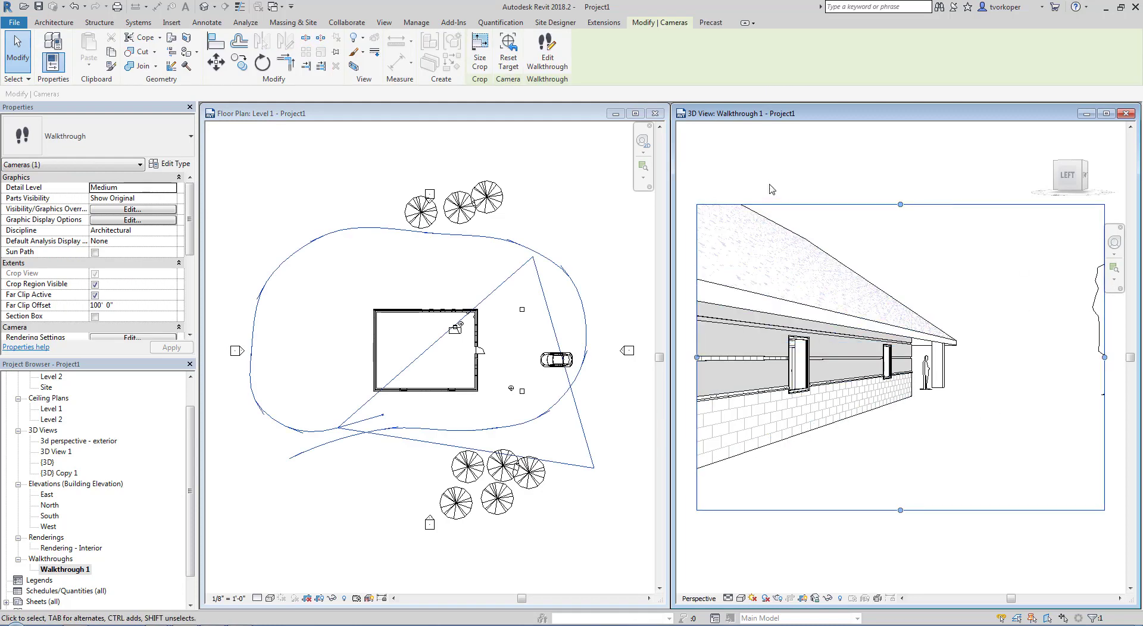
pyautogui.click(717, 175)
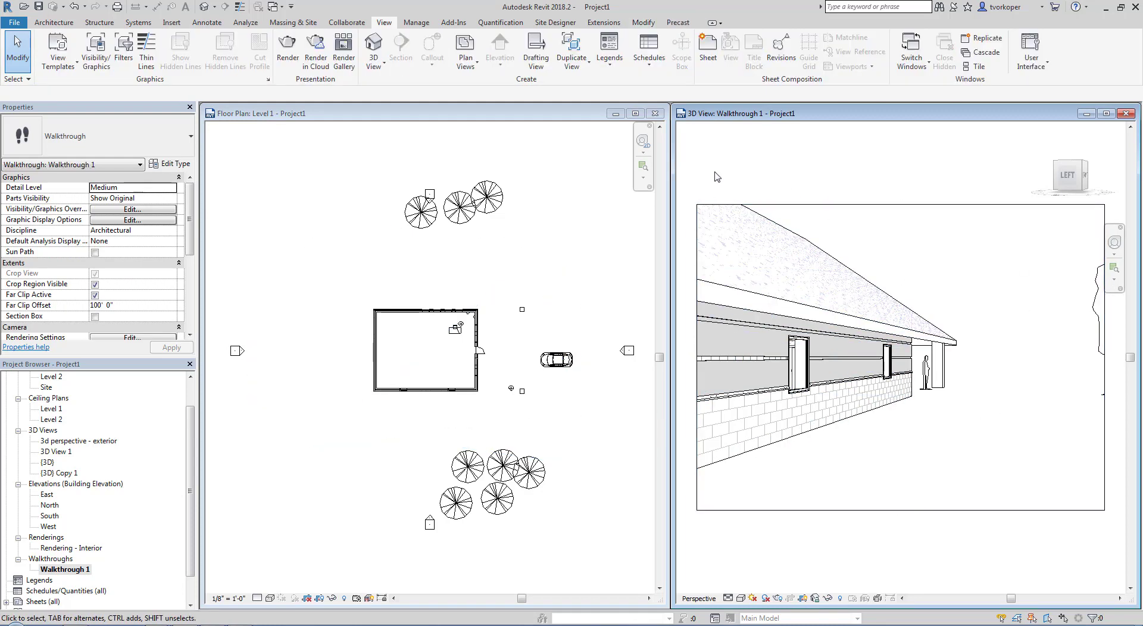
pyautogui.click(545, 195)
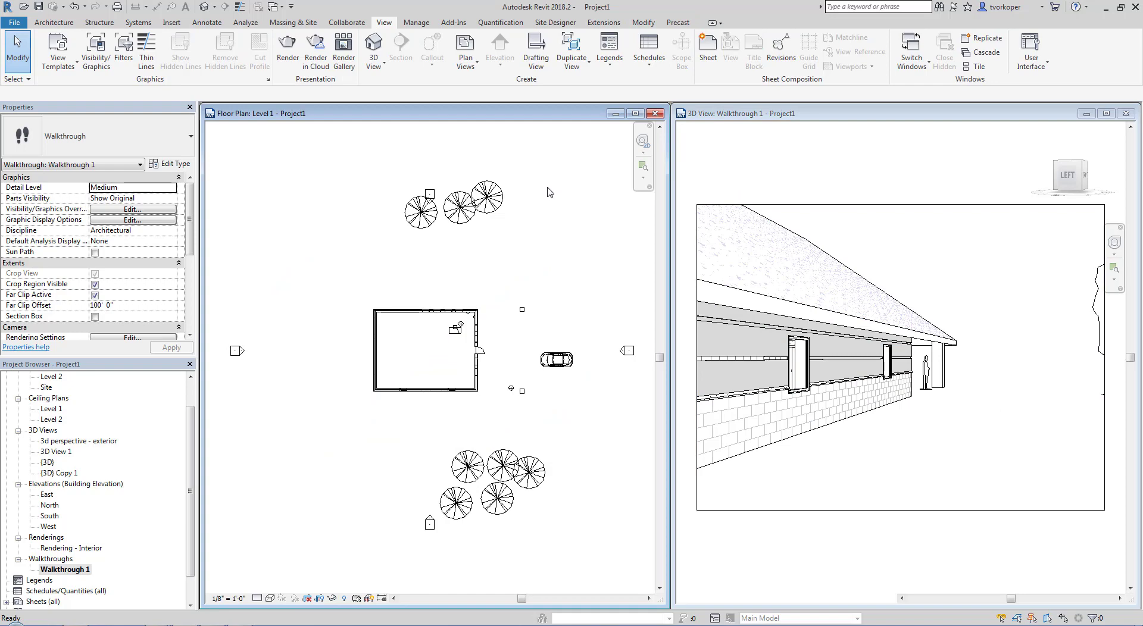
# Show the Walkthrough 1 camera in the Level 1 floor plan and start editing the walkthrough with Active Camera as the control.
pyautogui.rightClick(62, 570)
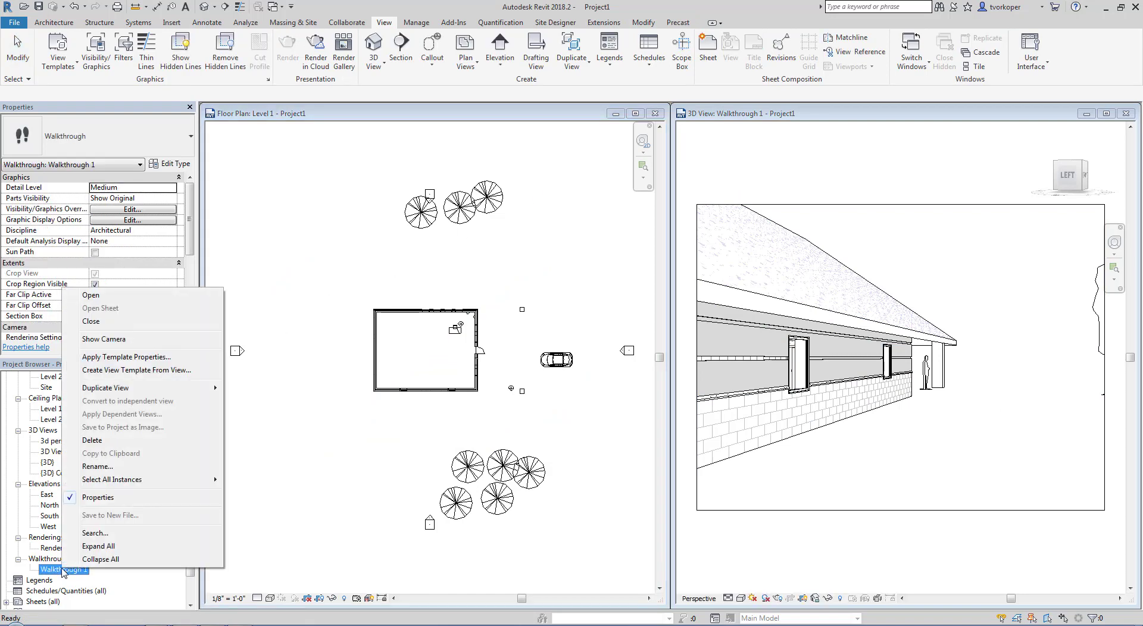
pyautogui.click(95, 339)
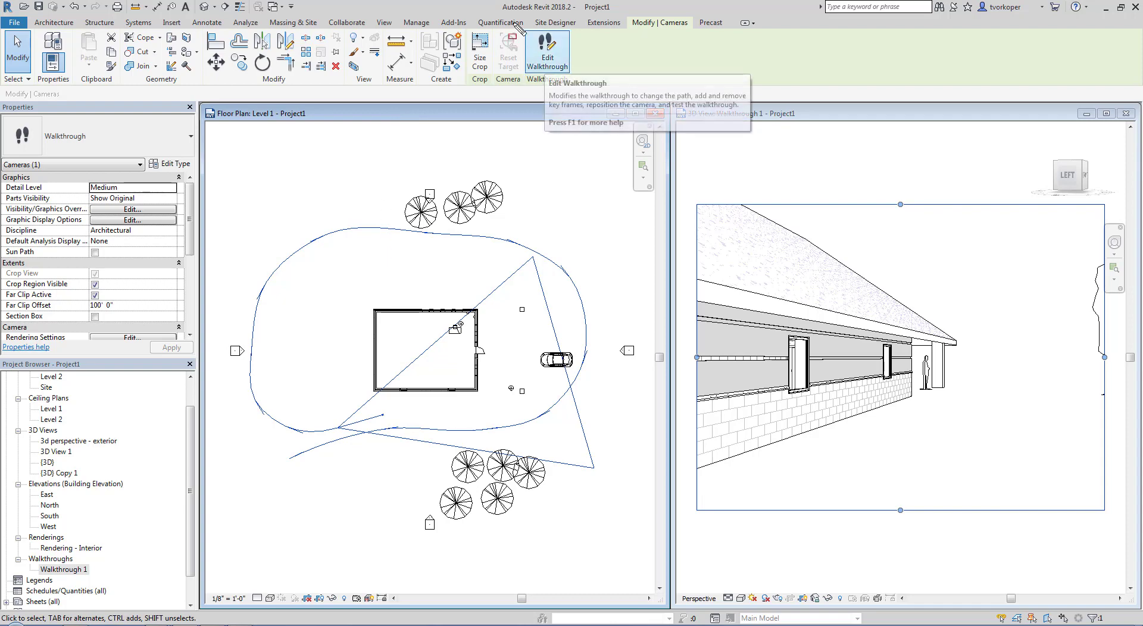
pyautogui.click(535, 66)
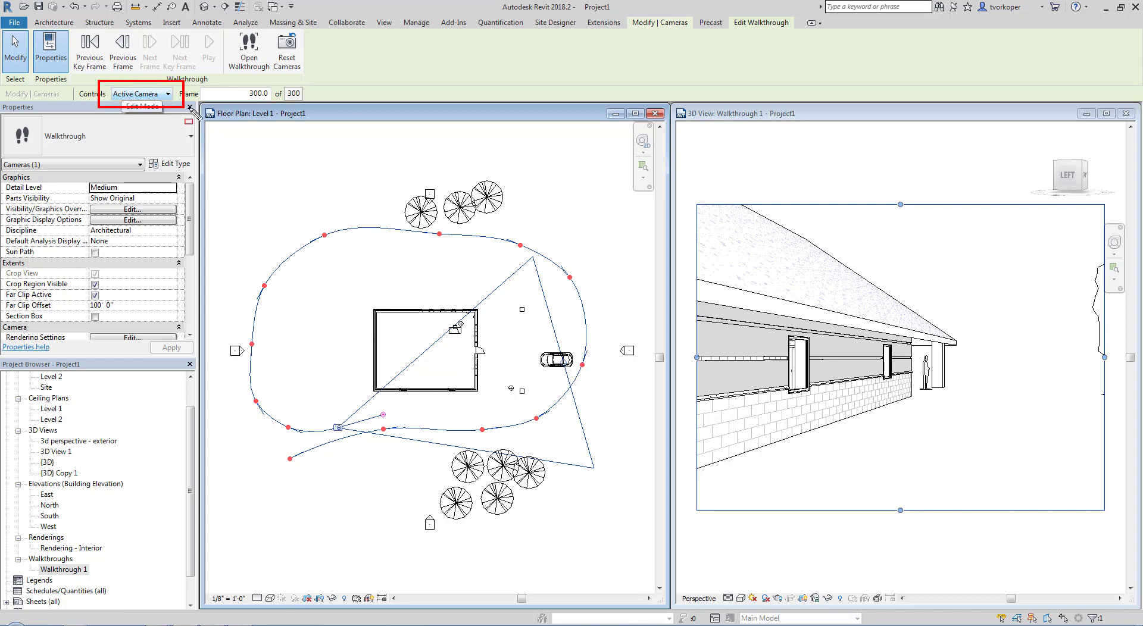
pyautogui.click(153, 95)
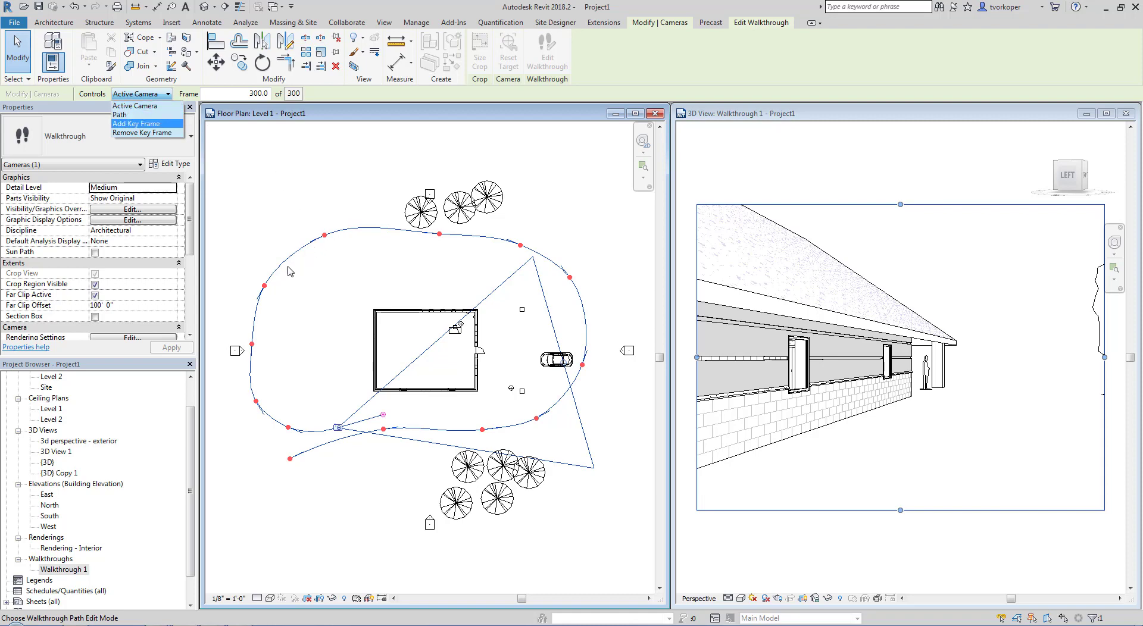
pyautogui.click(131, 107)
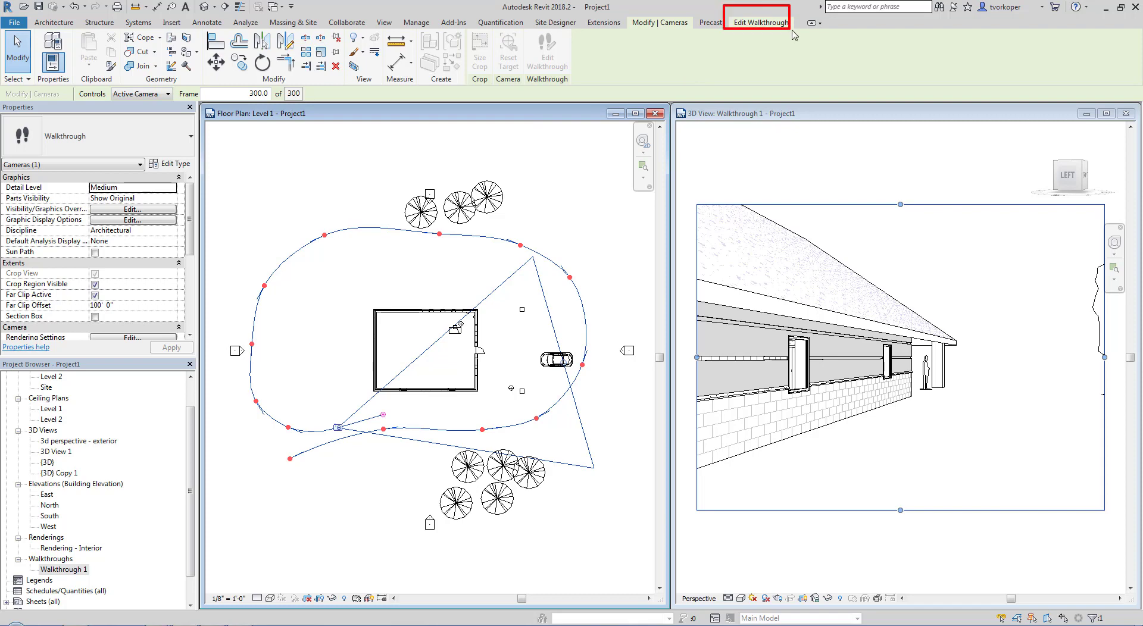
pyautogui.click(771, 27)
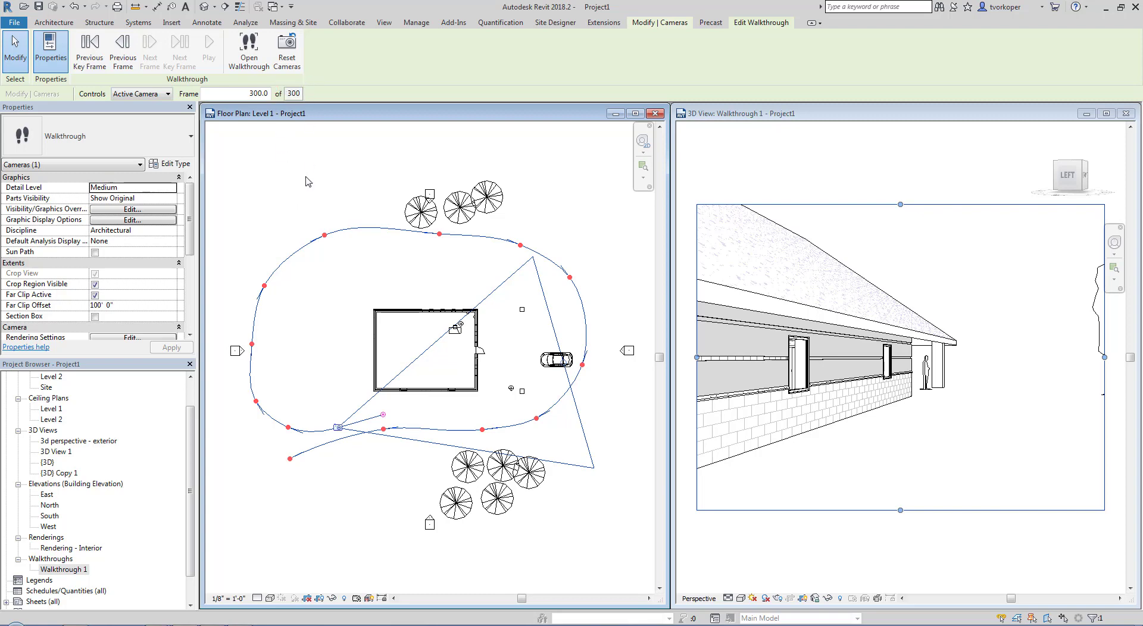
# Set the walkthrough's total frames to 500.
pyautogui.click(293, 93)
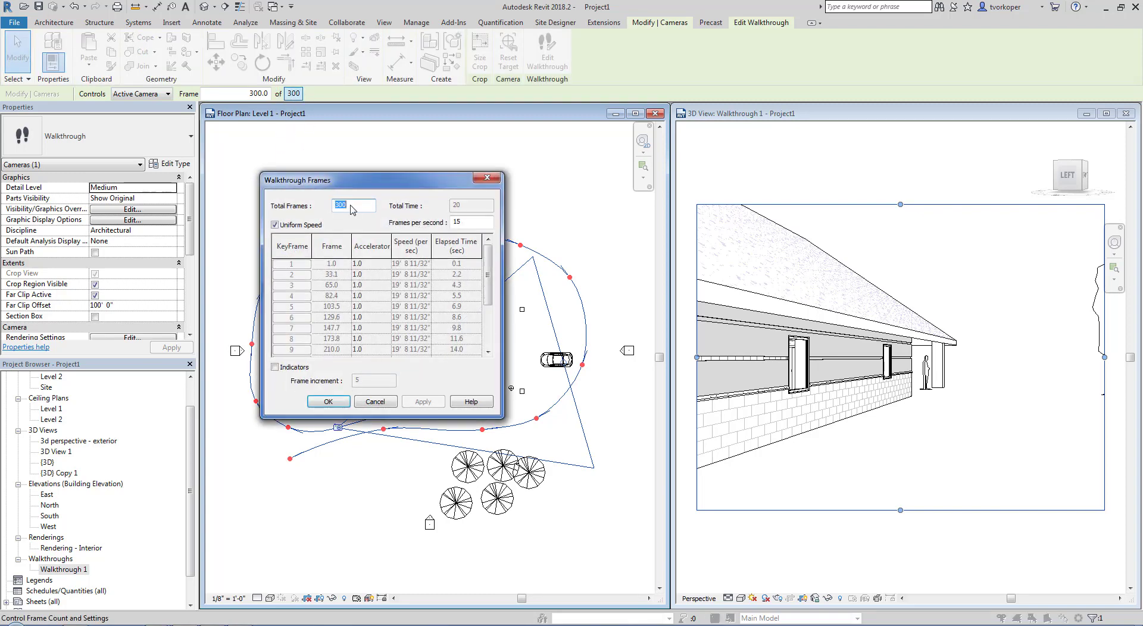
pyautogui.write('50')
pyautogui.click(328, 401)
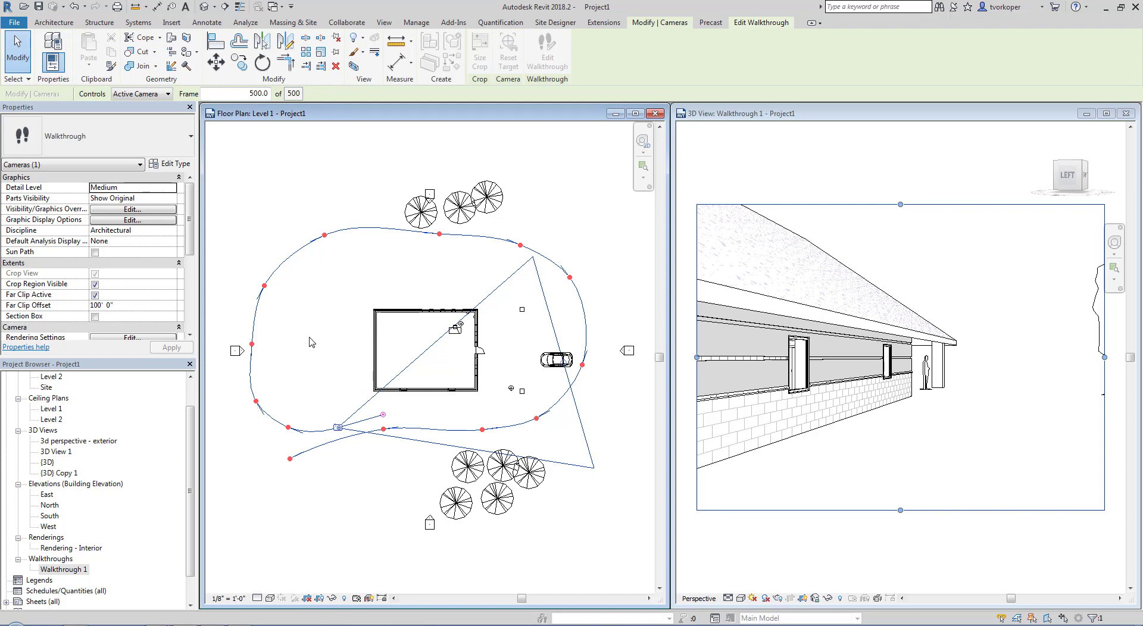
# Go to frame 1 of the walkthrough and extend the active camera's far clip offset to about 129'.
pyautogui.click(238, 95)
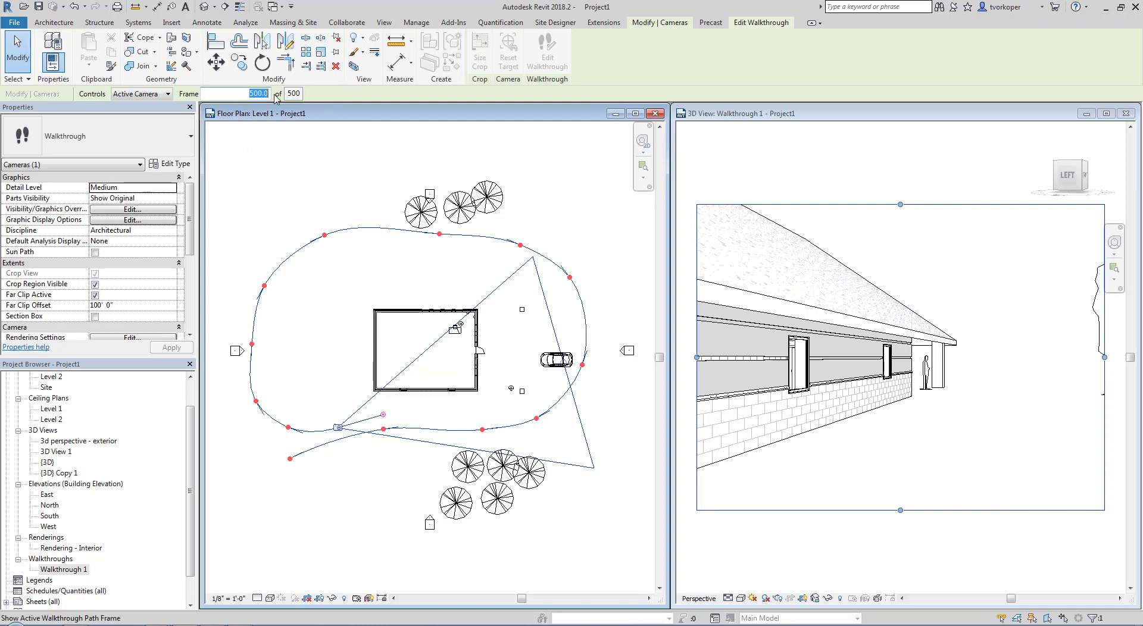
pyautogui.write('1')
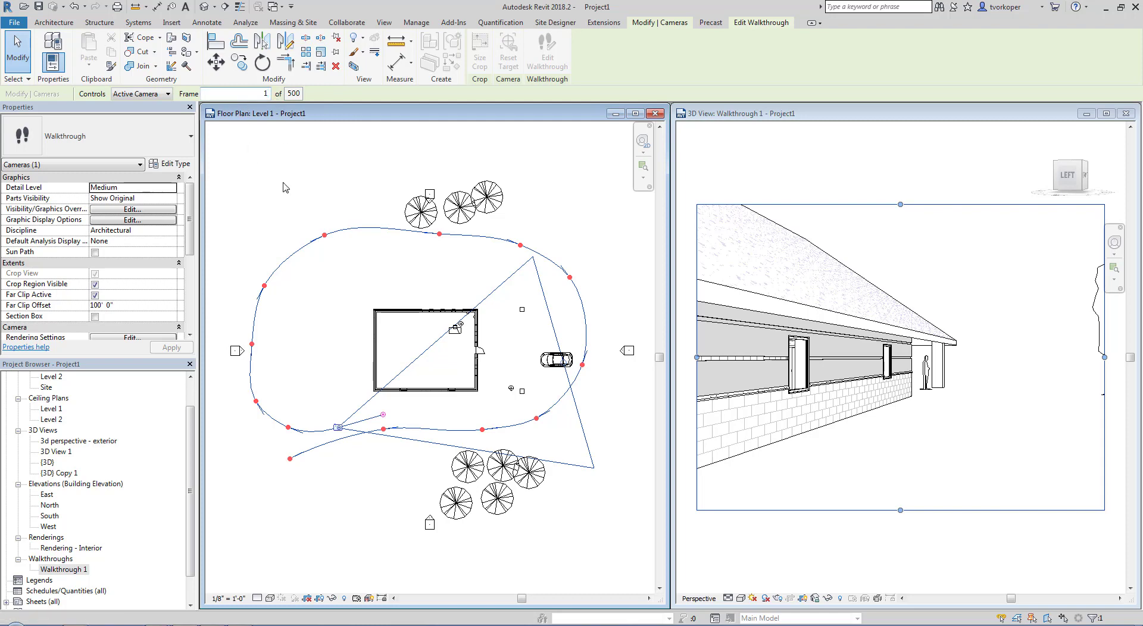
pyautogui.press('Return')
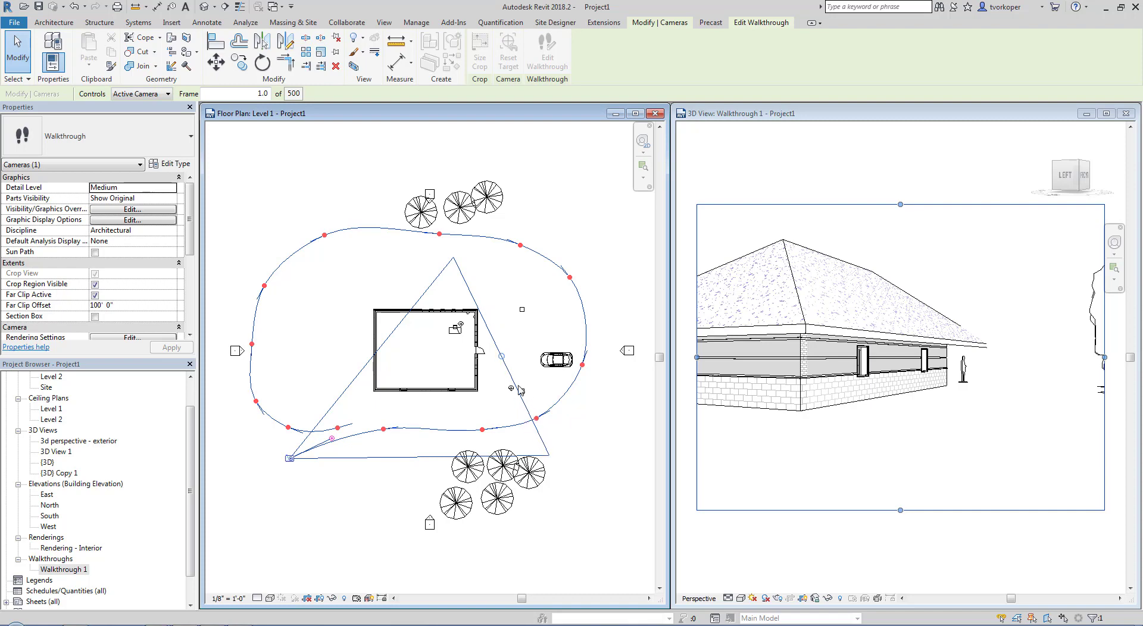
pyautogui.moveTo(502, 357); pyautogui.dragTo(411, 400)
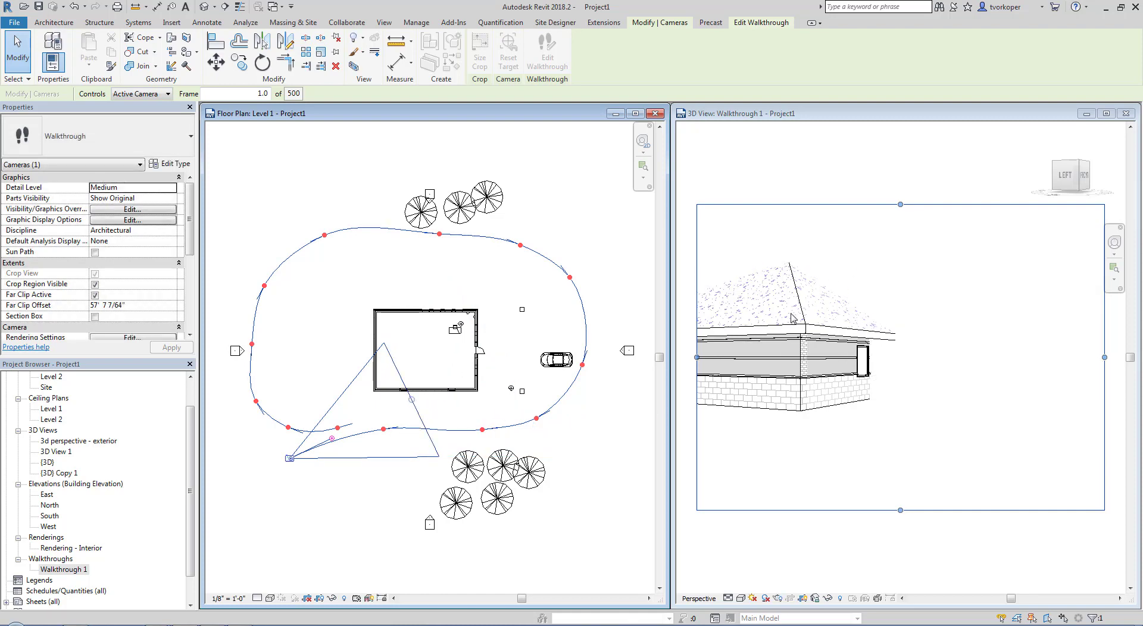
pyautogui.moveTo(411, 400); pyautogui.dragTo(576, 351)
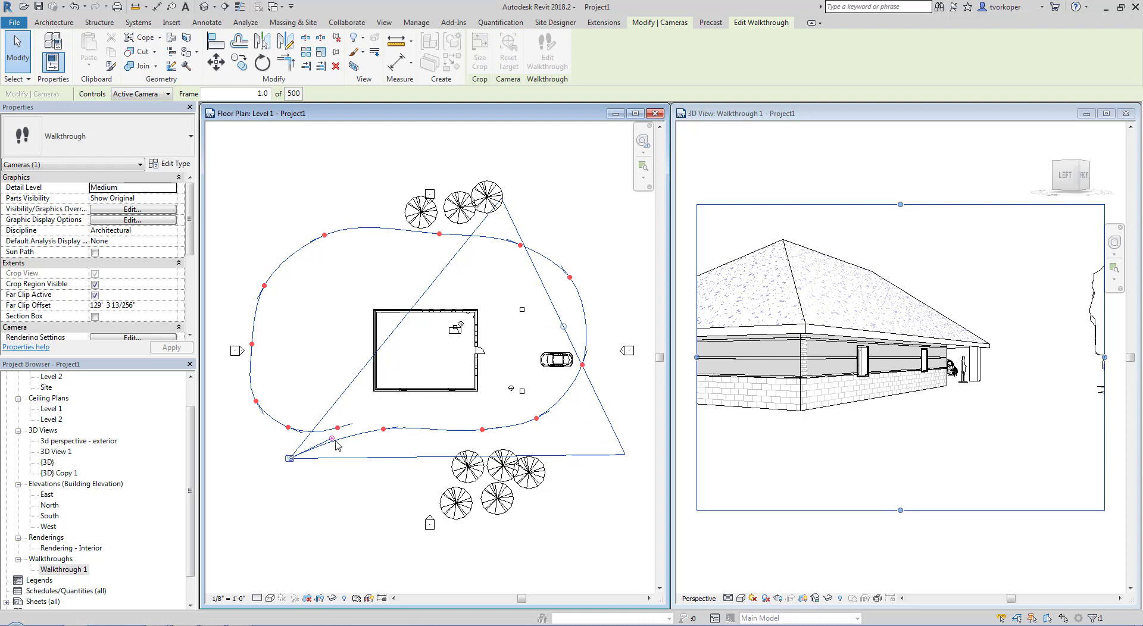
# Aim the active camera's target toward the building at the walkthrough's first, second and third key frames.
pyautogui.click(765, 24)
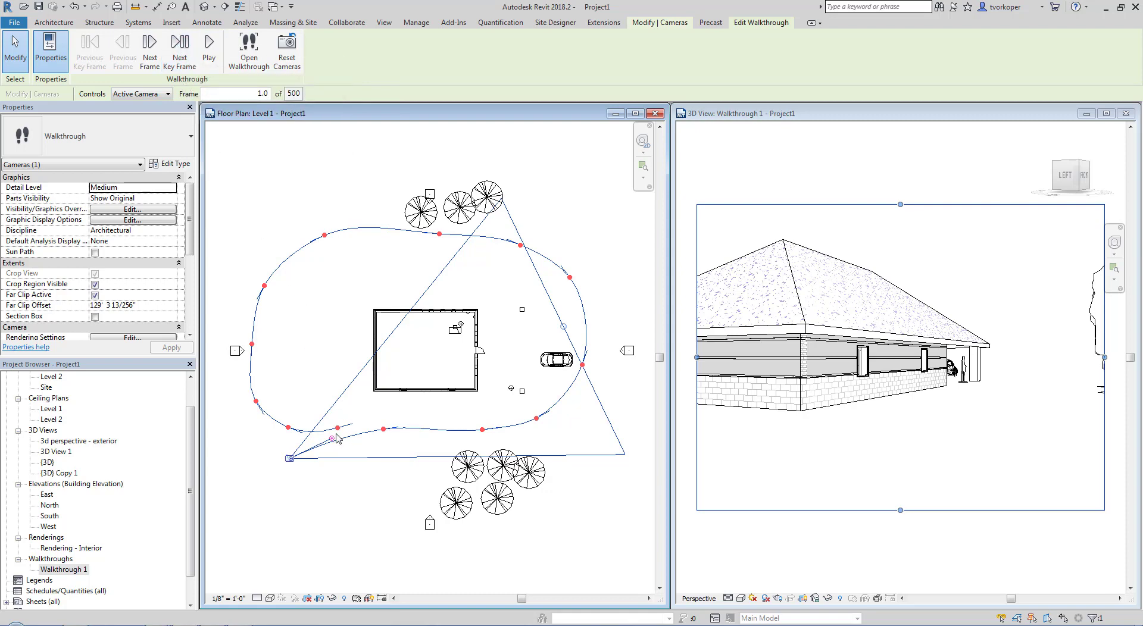
pyautogui.moveTo(336, 439); pyautogui.dragTo(326, 430)
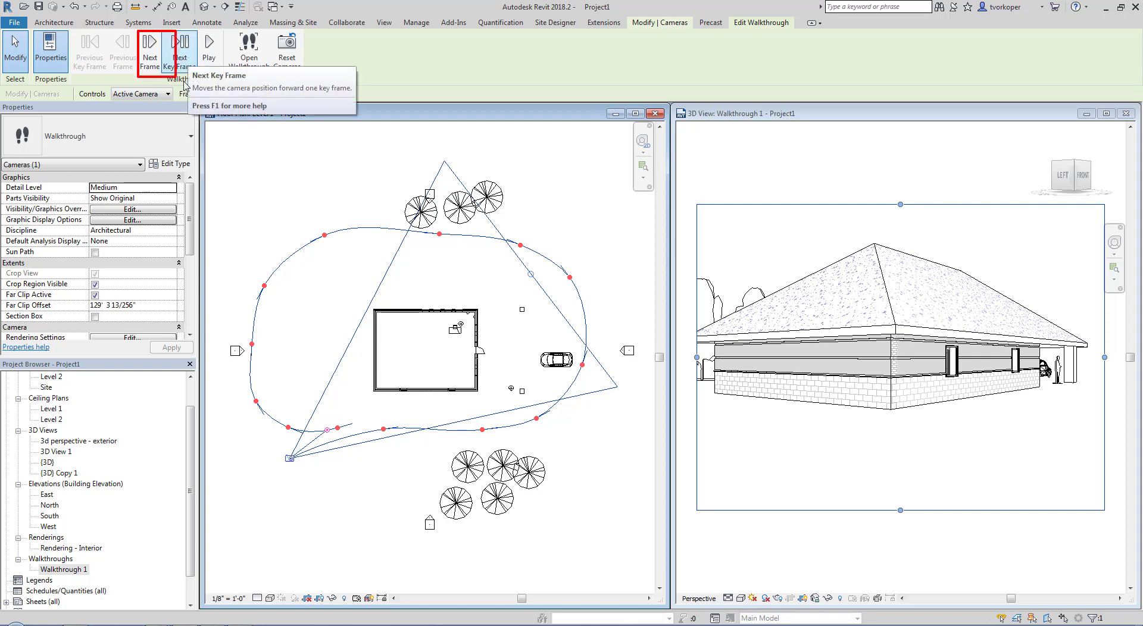
pyautogui.click(186, 60)
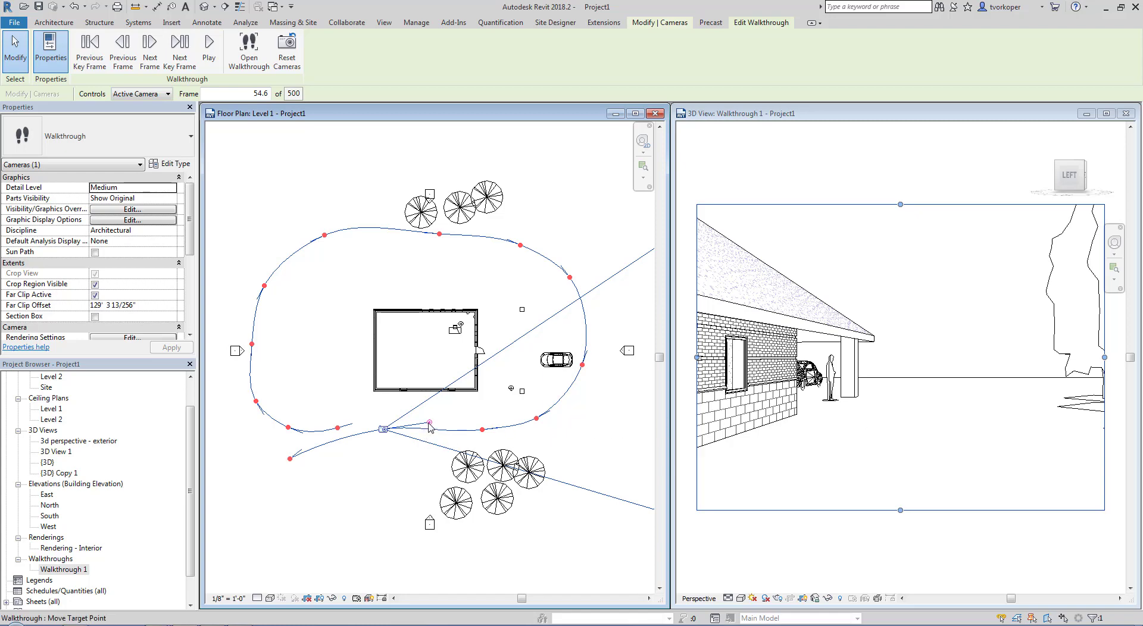
pyautogui.moveTo(425, 429); pyautogui.dragTo(423, 399)
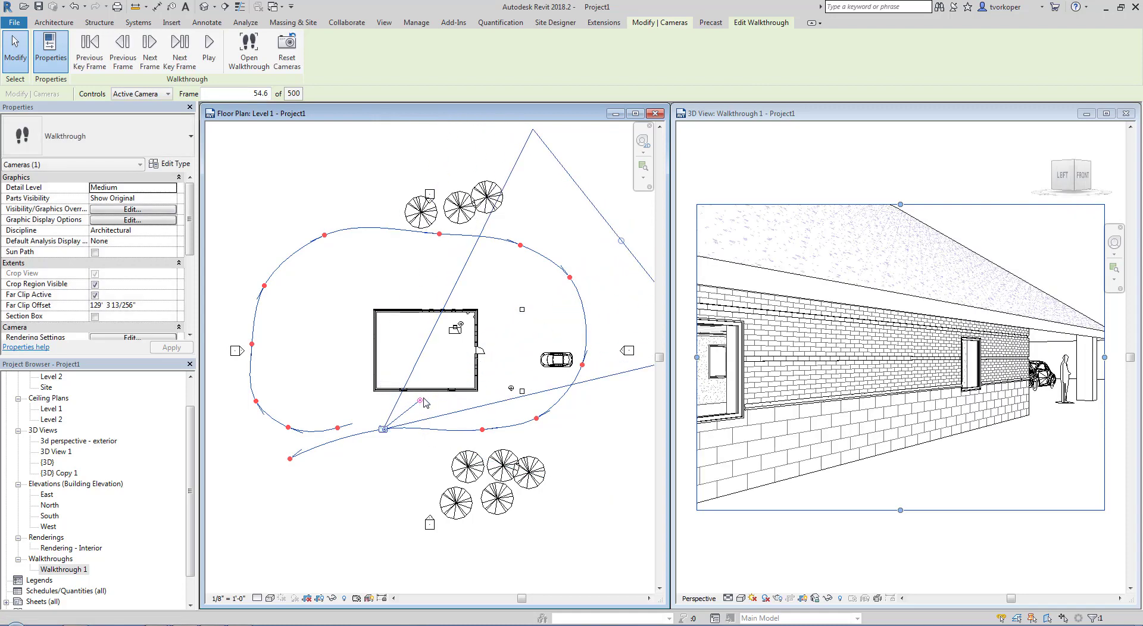
pyautogui.click(180, 50)
pyautogui.moveTo(529, 423); pyautogui.dragTo(464, 387)
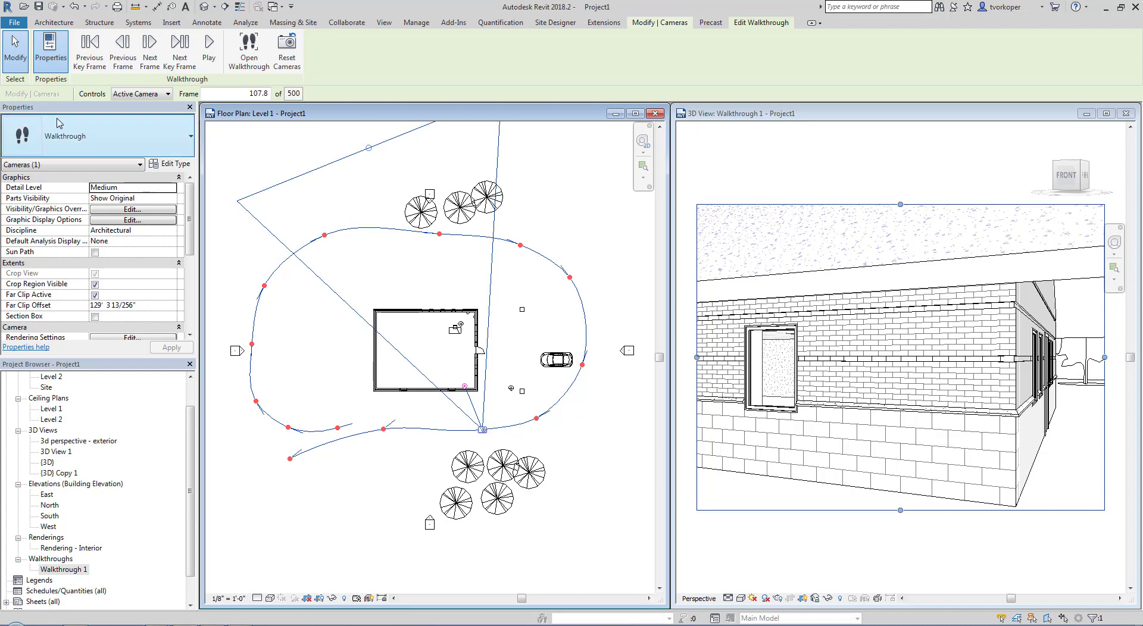
# Switch the walkthrough controls to Path and move the third key frame farther south of the building, beside the trees.
pyautogui.click(122, 94)
pyautogui.click(121, 114)
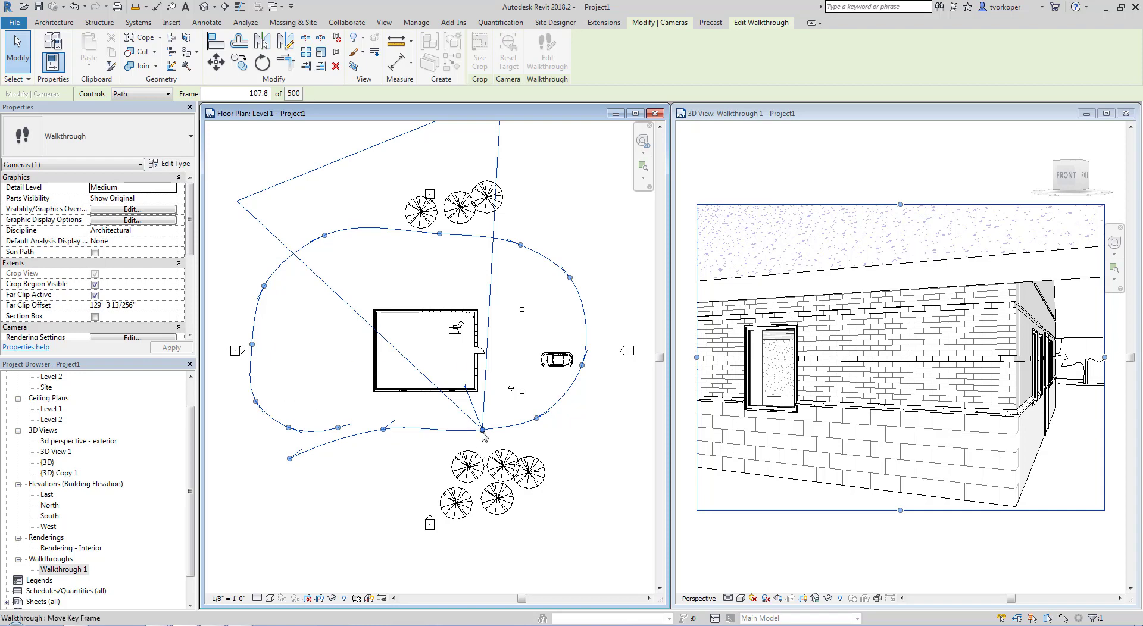
pyautogui.moveTo(482, 429); pyautogui.dragTo(490, 447)
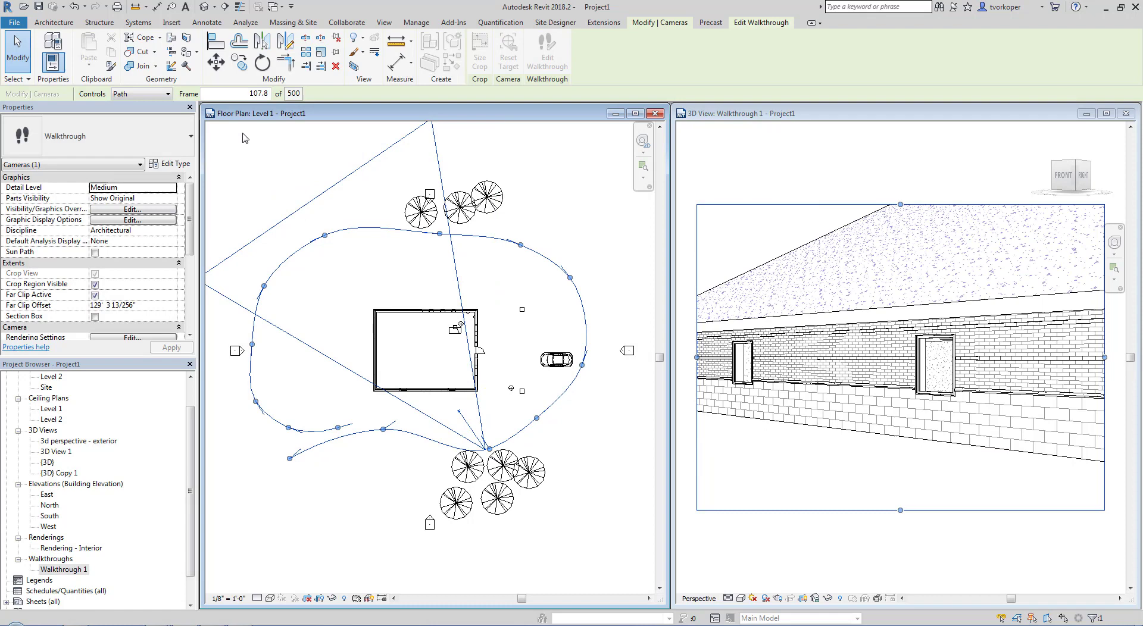
# Return the controls to Active Camera and re-aim the moved third key frame's camera toward the building's southeast corner.
pyautogui.click(150, 94)
pyautogui.click(141, 106)
pyautogui.click(739, 25)
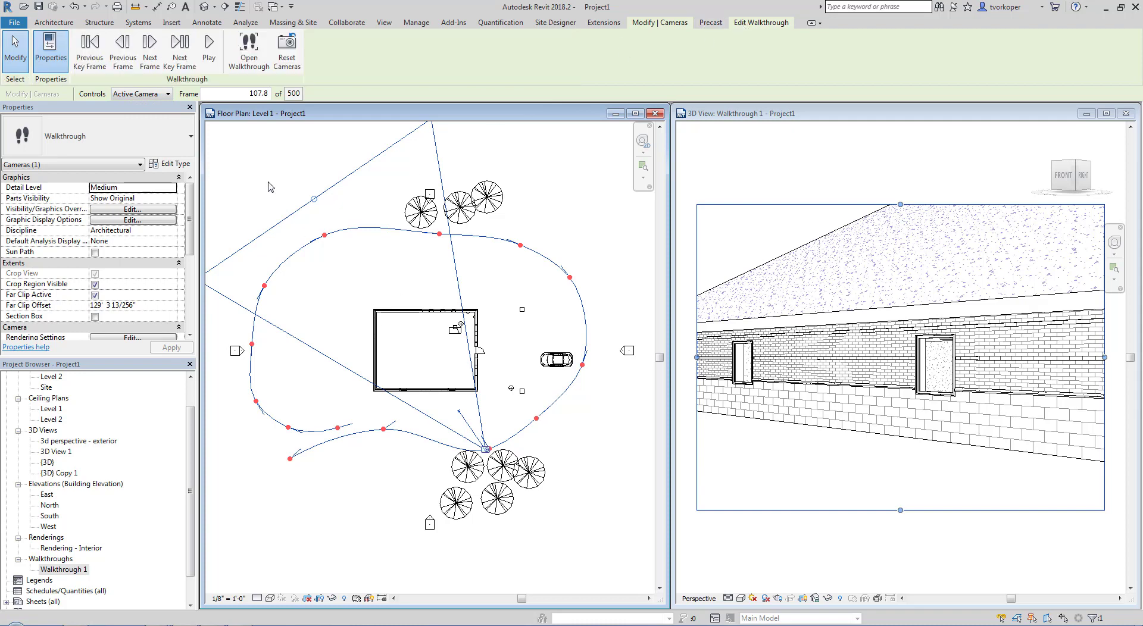
pyautogui.click(91, 62)
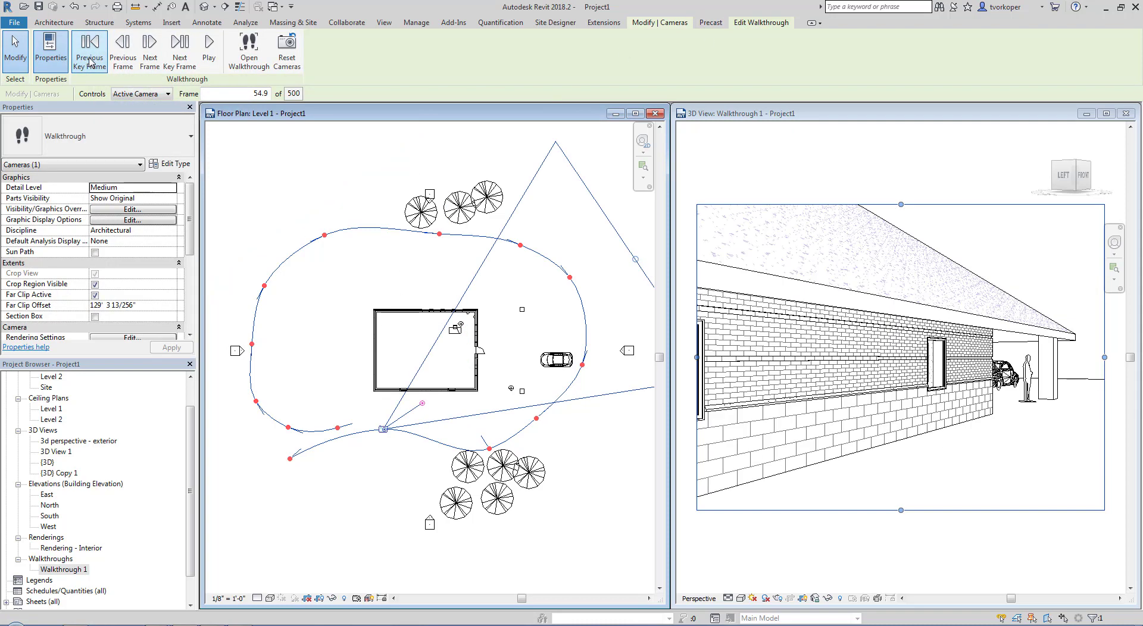
pyautogui.click(179, 59)
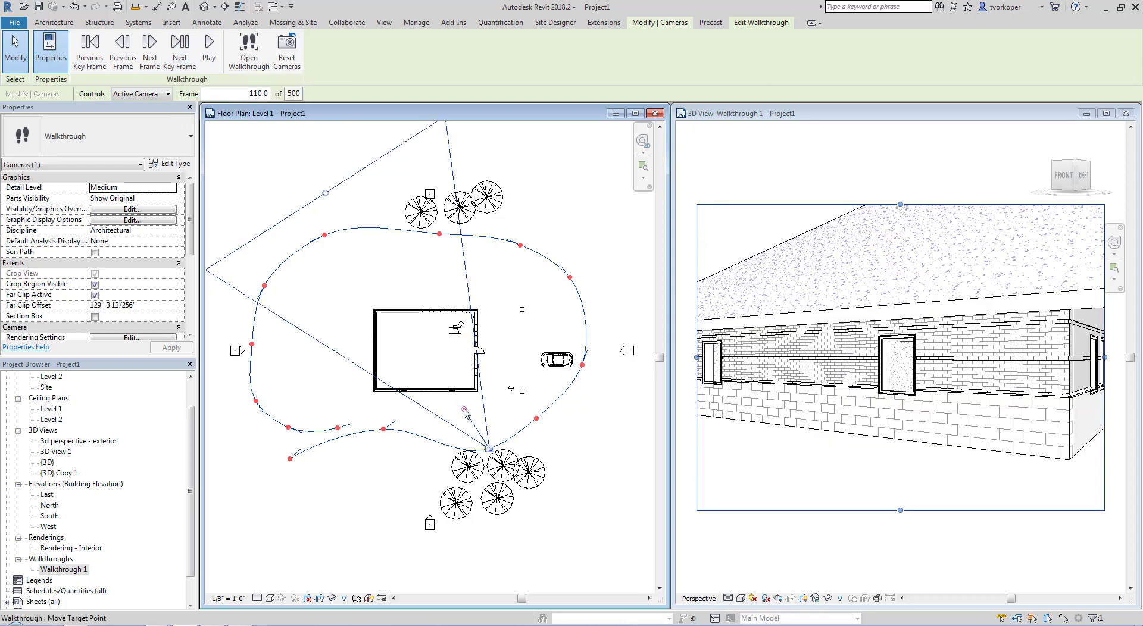
pyautogui.moveTo(463, 410); pyautogui.dragTo(468, 407)
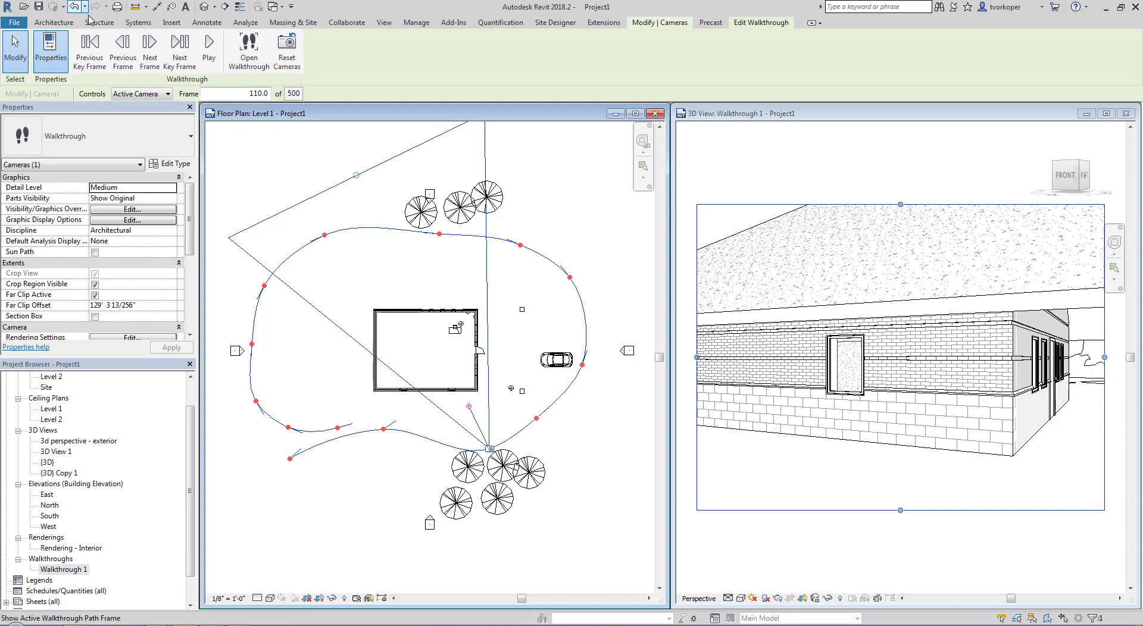
# Aim the camera toward the building at the fourth, fifth and sixth key frames along the east side of the path.
pyautogui.click(173, 52)
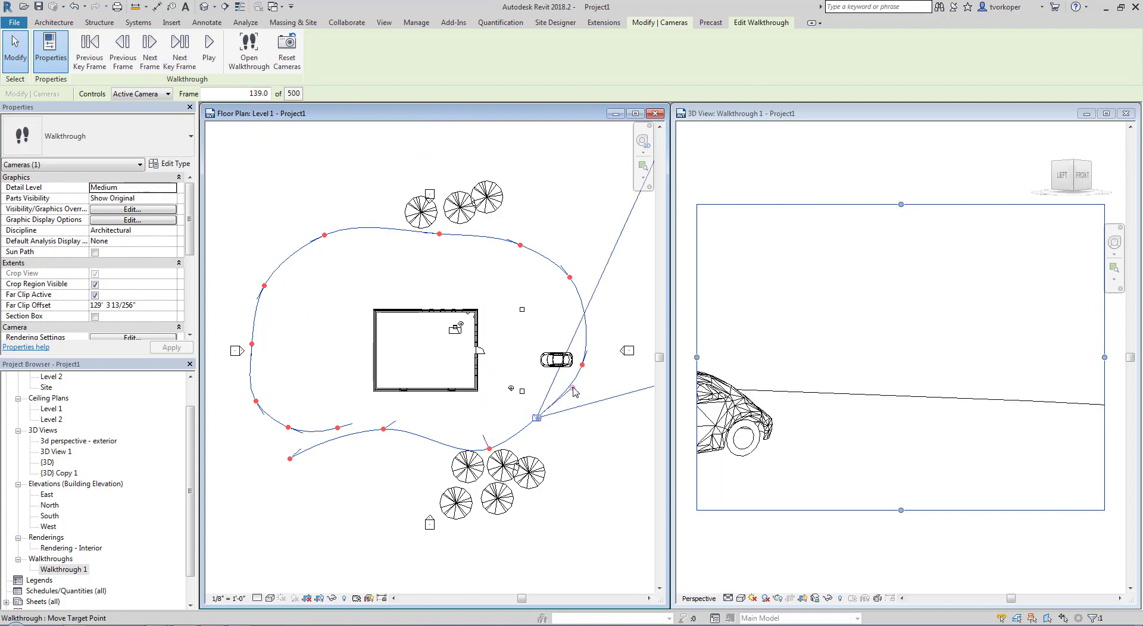
pyautogui.moveTo(562, 386); pyautogui.dragTo(501, 387)
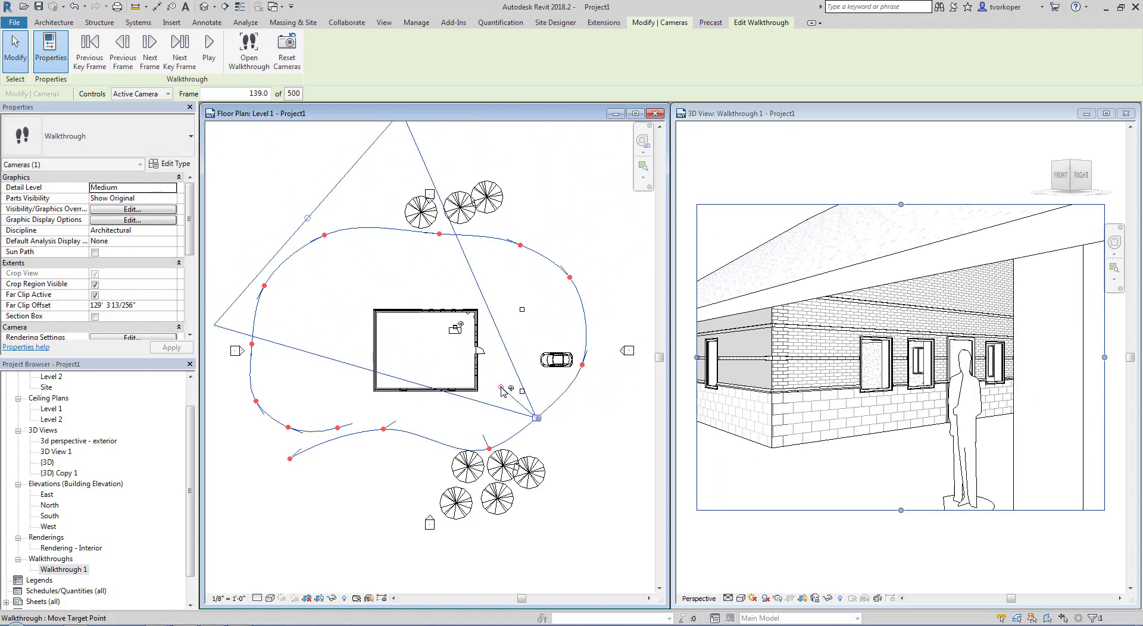
pyautogui.click(179, 52)
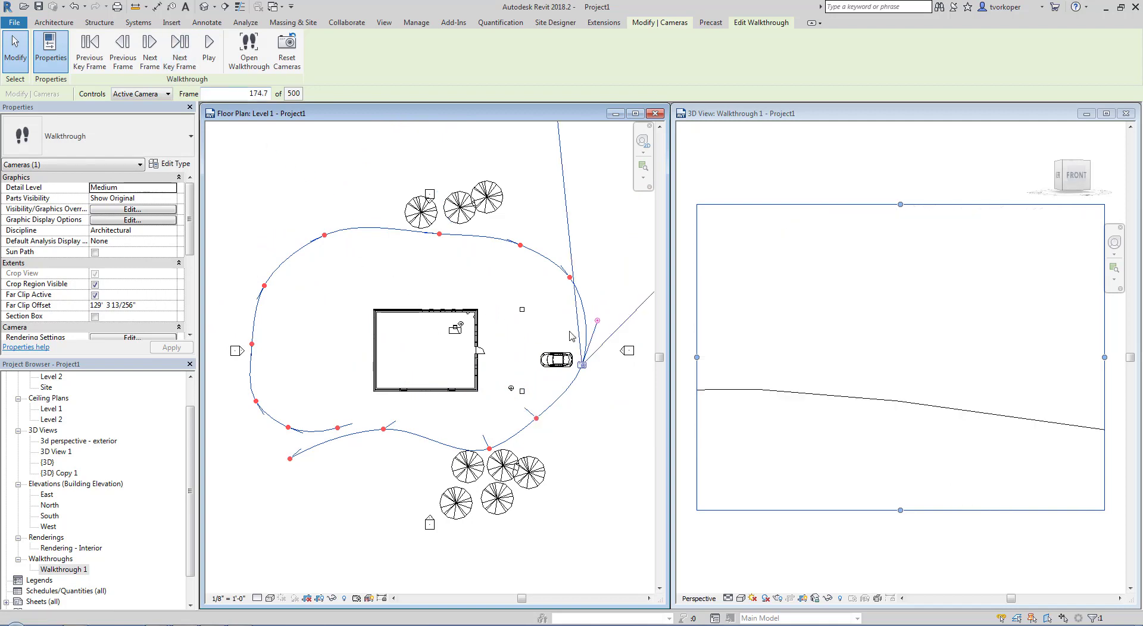
pyautogui.moveTo(597, 324); pyautogui.dragTo(535, 360)
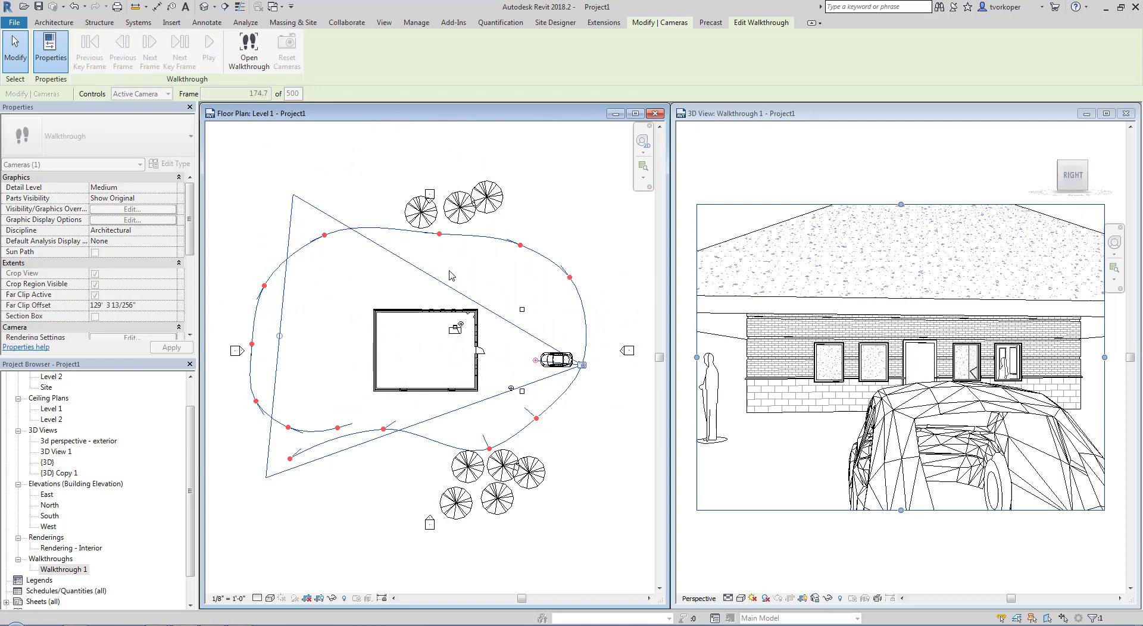
pyautogui.click(180, 45)
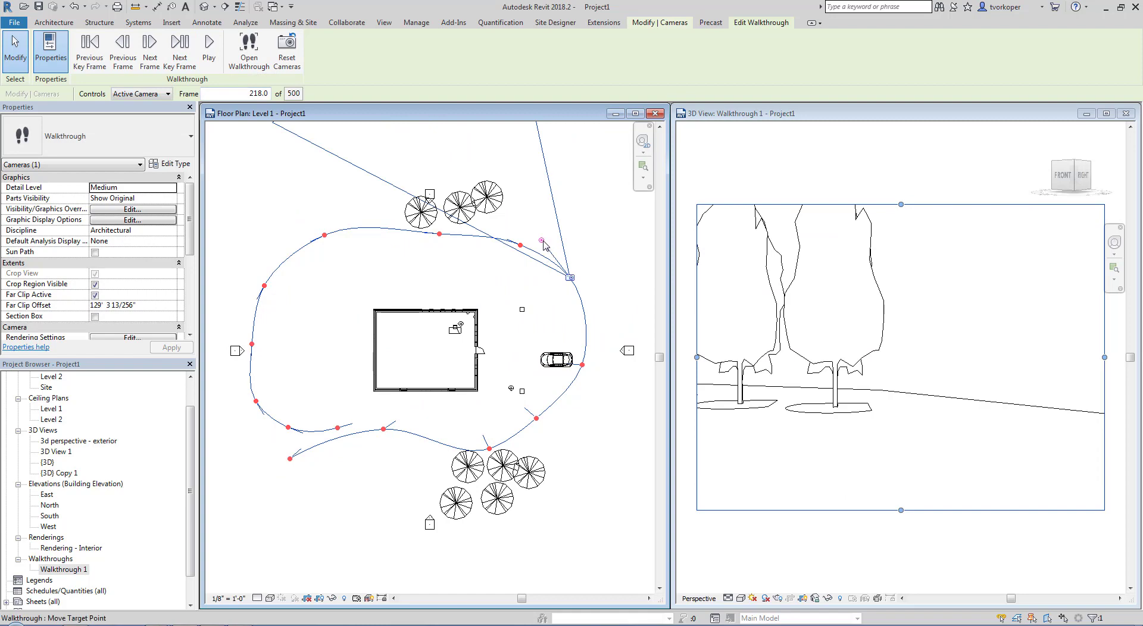
pyautogui.moveTo(541, 241); pyautogui.dragTo(528, 300)
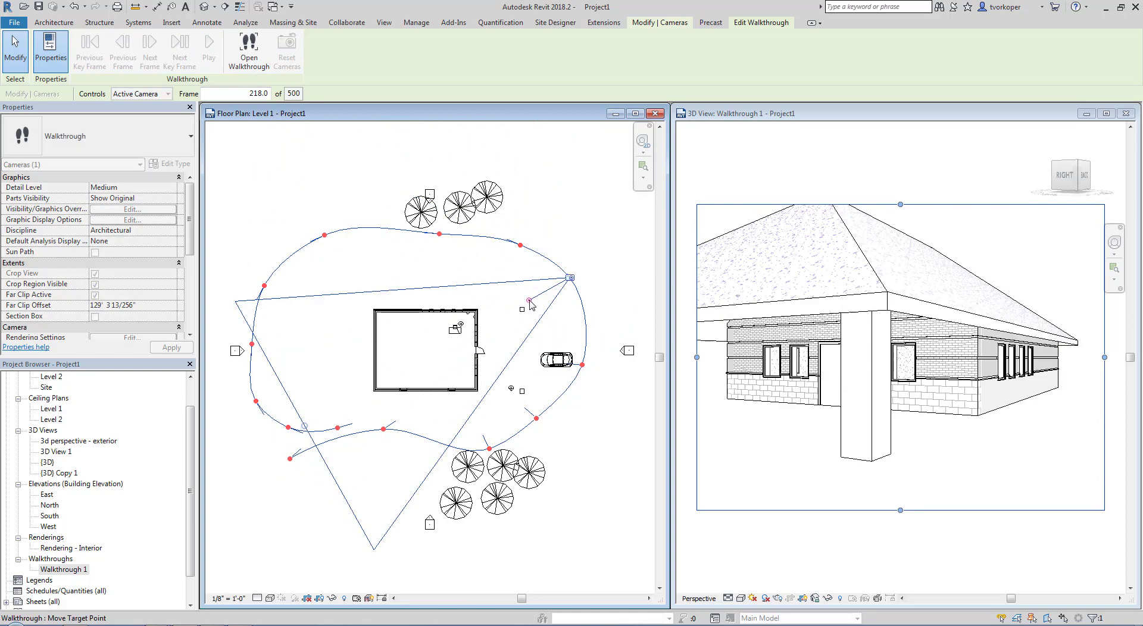
# Aim the camera toward the building at the seventh, eighth and ninth key frames along the north side of the path.
pyautogui.click(179, 58)
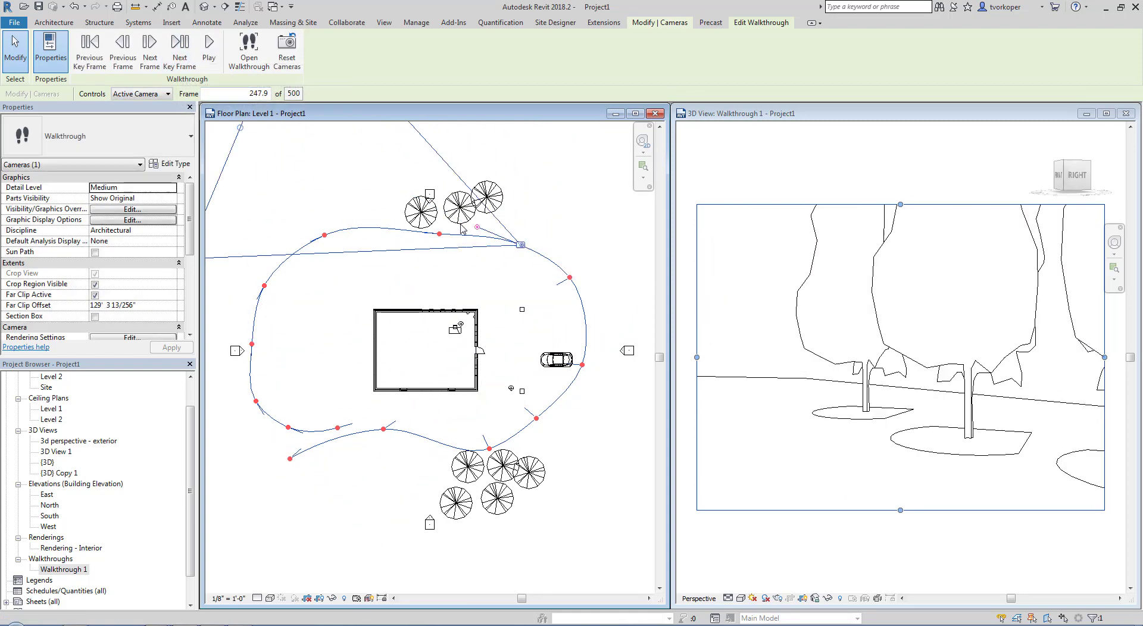
pyautogui.moveTo(477, 228); pyautogui.dragTo(491, 281)
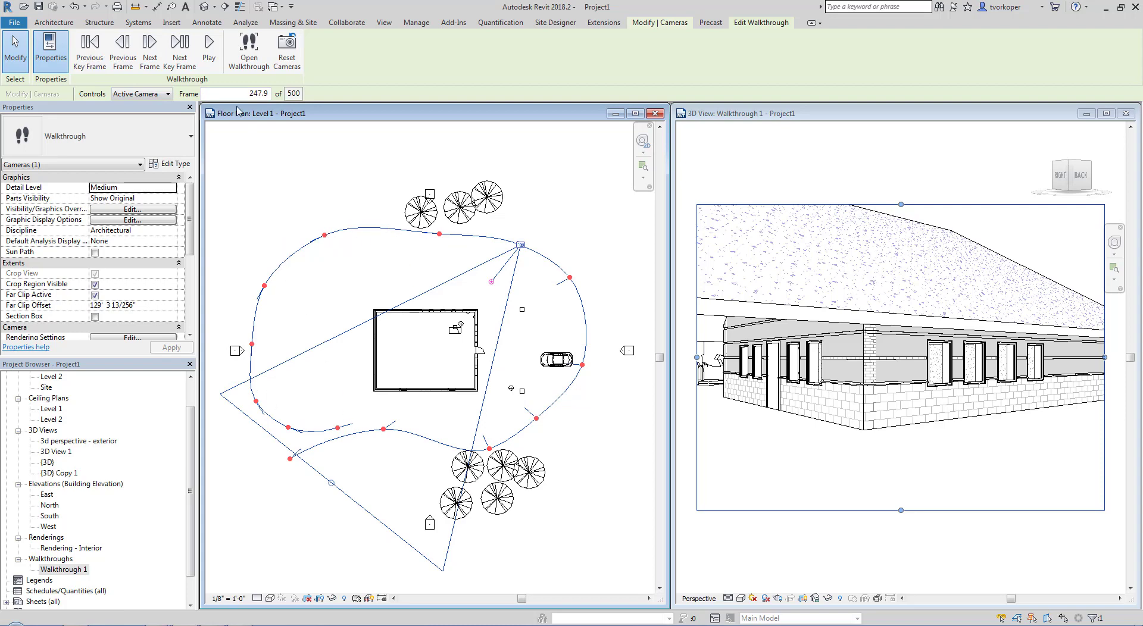
pyautogui.click(180, 47)
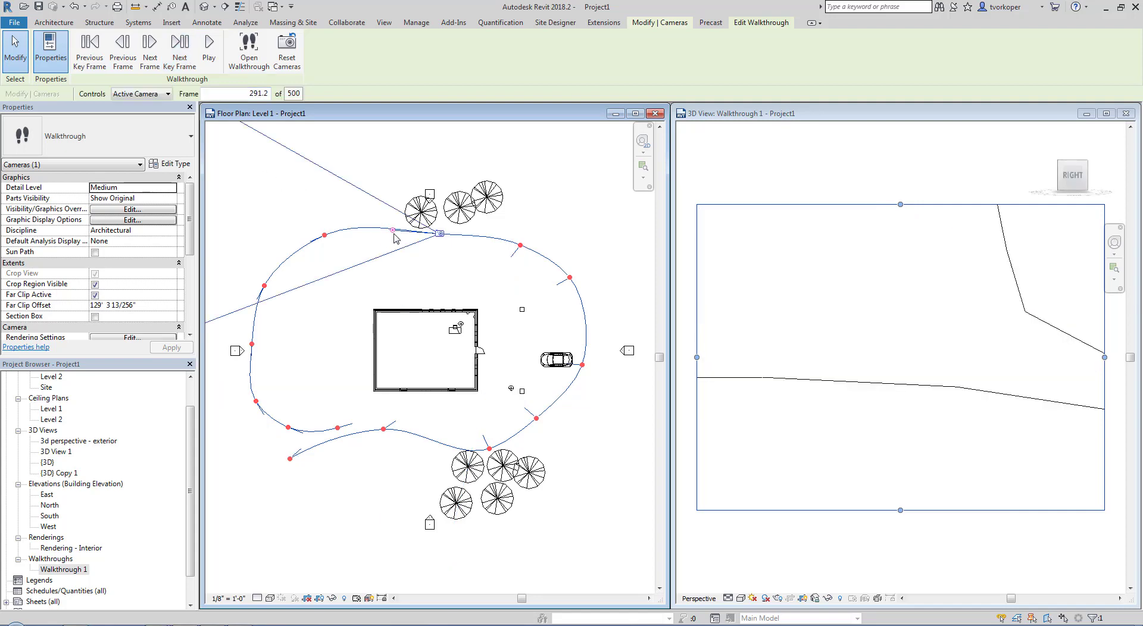
pyautogui.moveTo(393, 232); pyautogui.dragTo(439, 280)
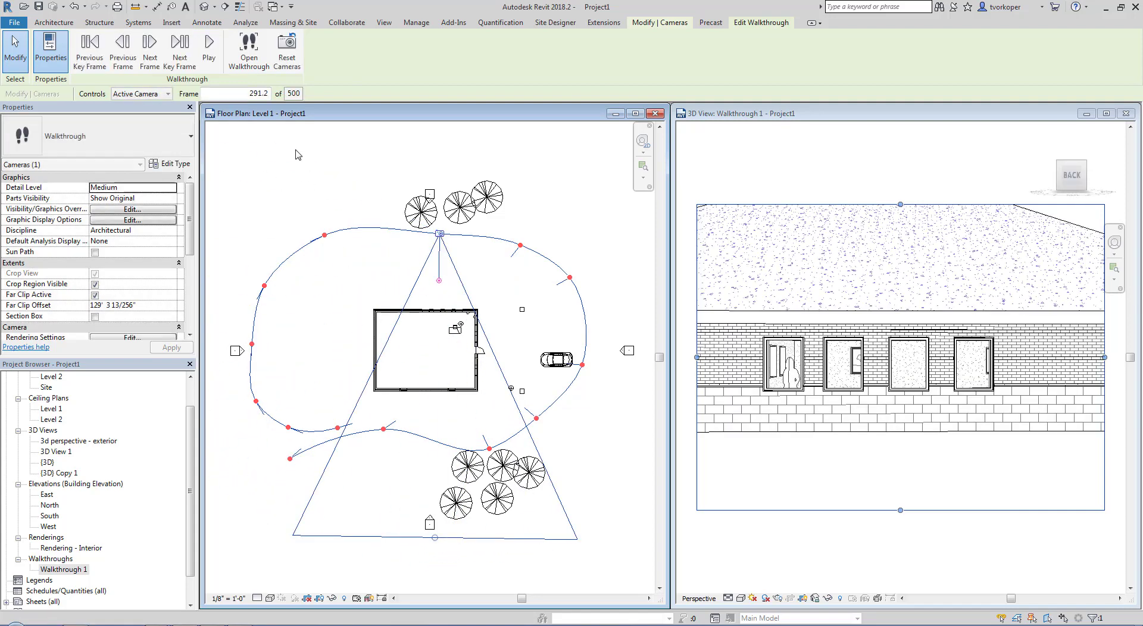
pyautogui.click(179, 47)
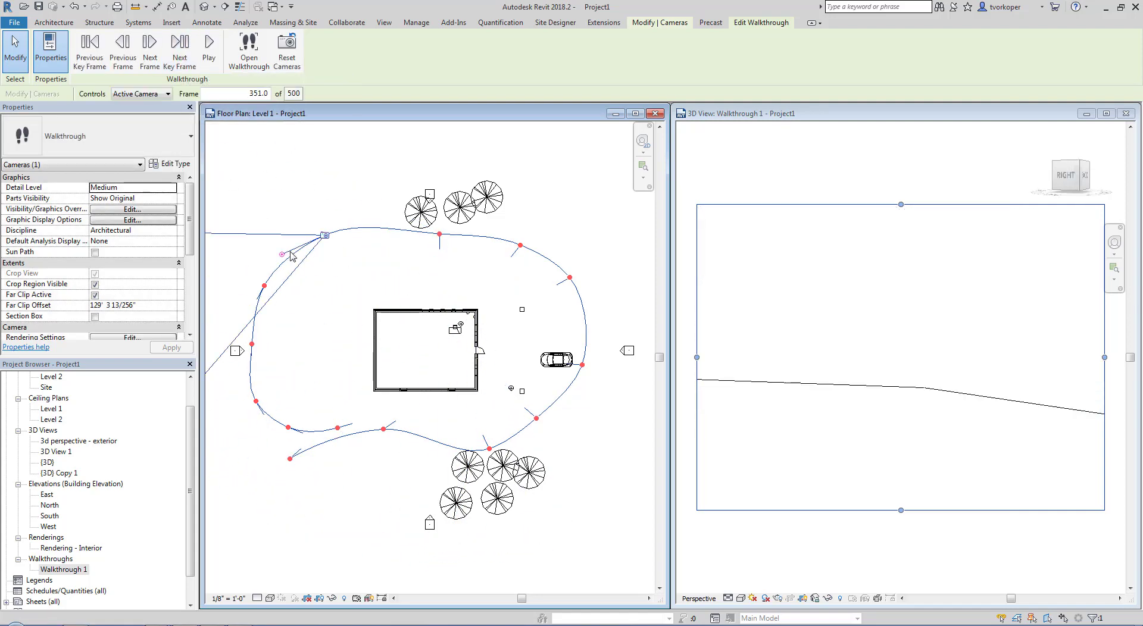
pyautogui.moveTo(291, 256); pyautogui.dragTo(387, 308)
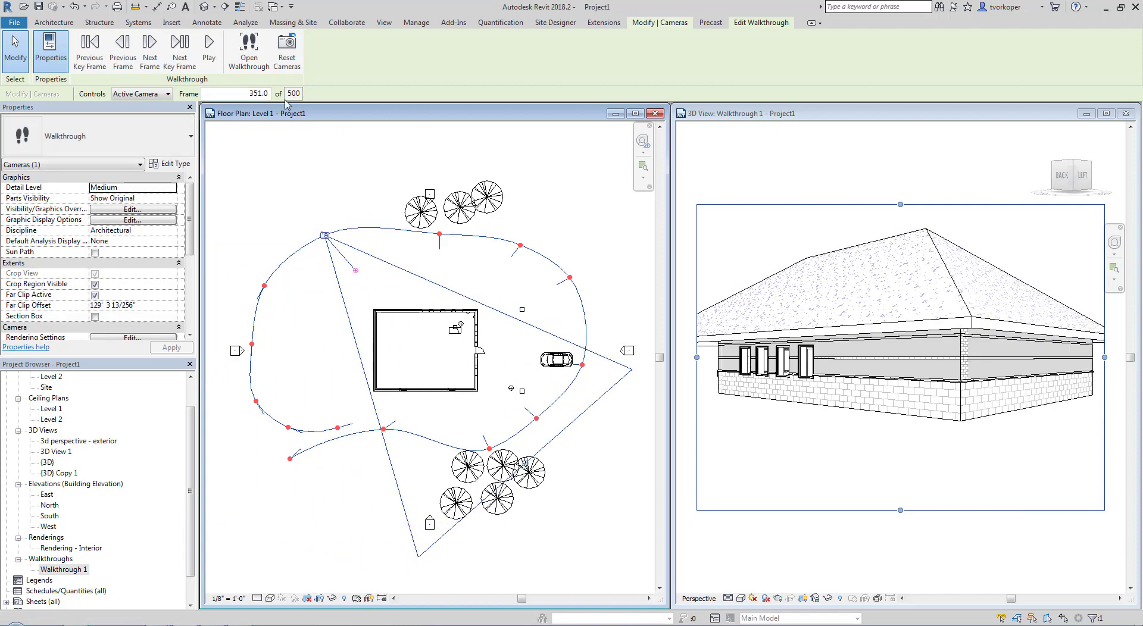
# Aim the camera toward the building at the tenth, eleventh and twelfth key frames along the west side of the path.
pyautogui.click(179, 48)
pyautogui.moveTo(341, 337); pyautogui.dragTo(351, 336)
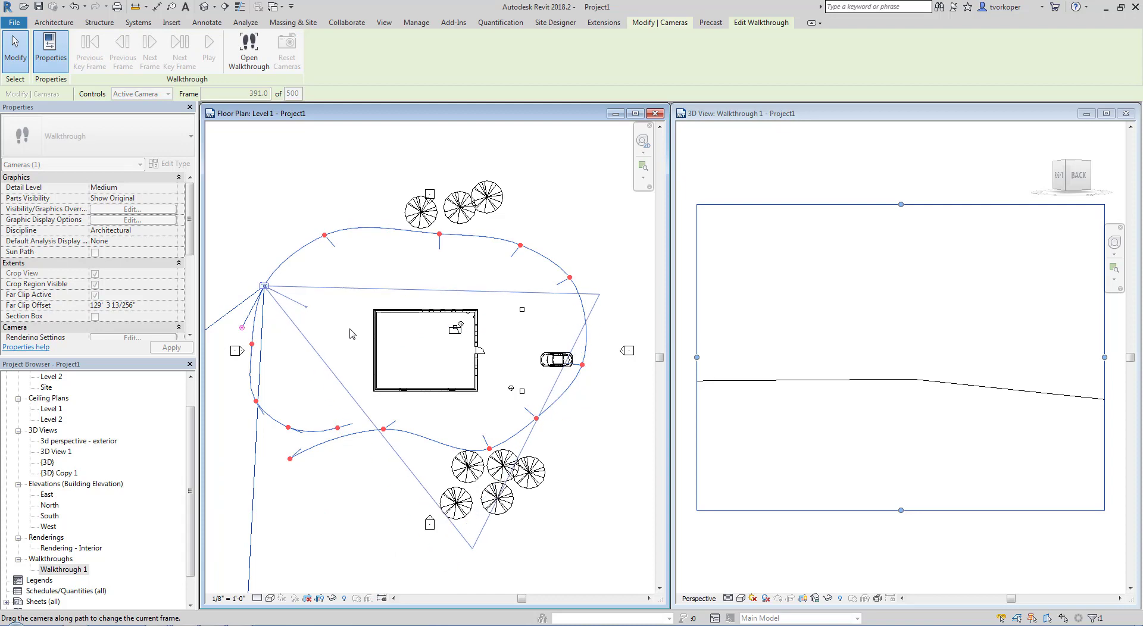
pyautogui.click(153, 63)
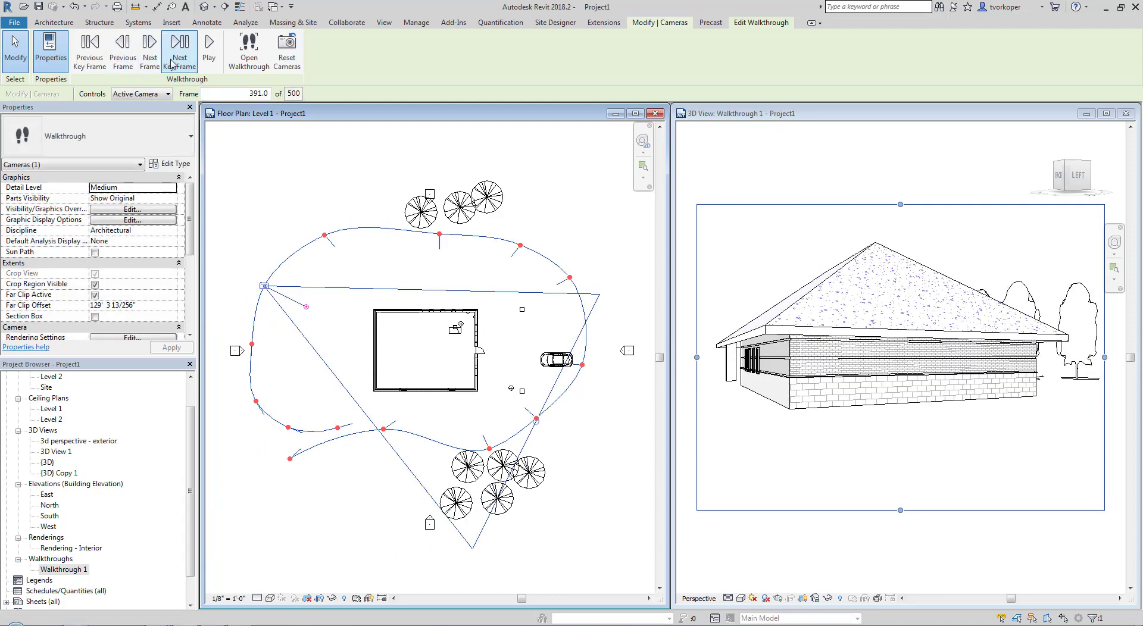
pyautogui.moveTo(249, 391); pyautogui.dragTo(298, 348)
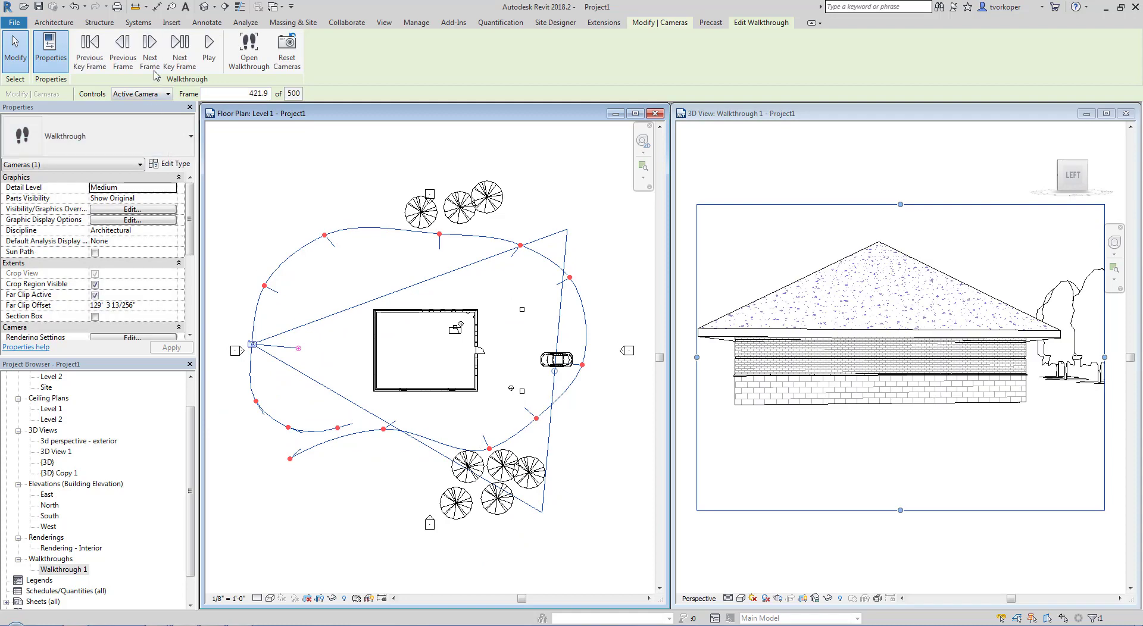
pyautogui.click(180, 57)
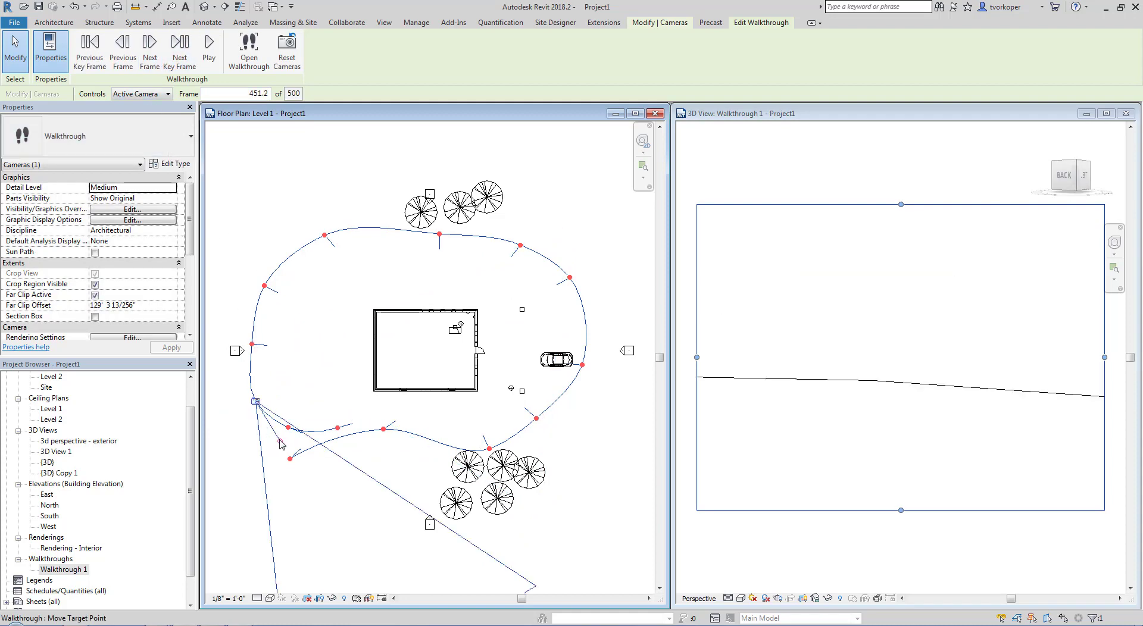
pyautogui.moveTo(280, 441); pyautogui.dragTo(306, 393)
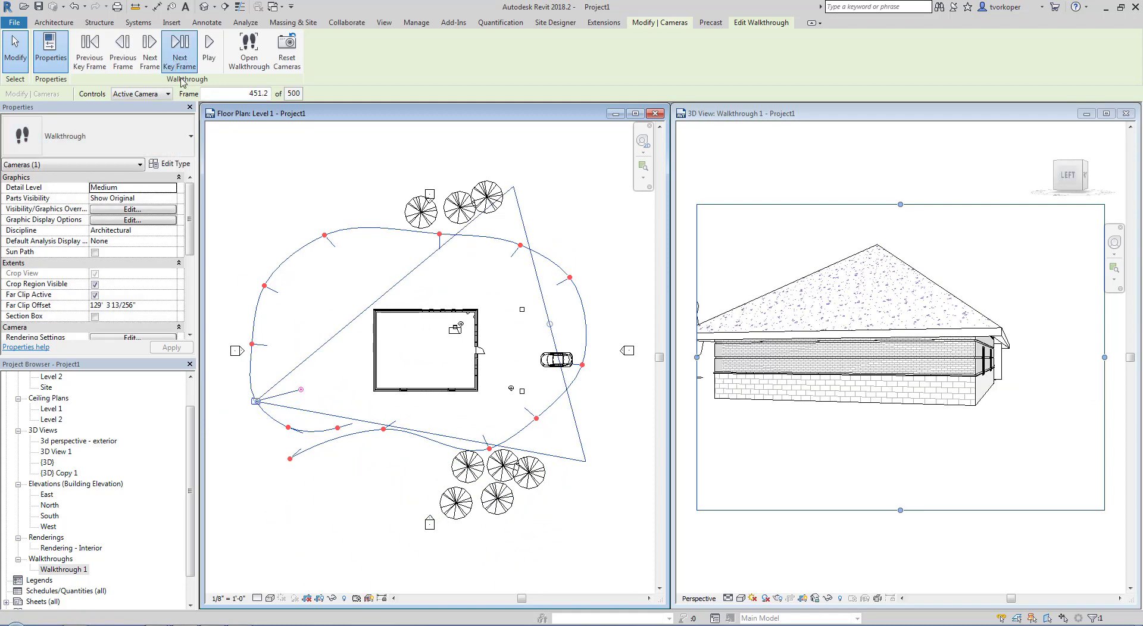
# Aim the camera toward the building at the last two key frames, ending on frame 500.
pyautogui.click(180, 57)
pyautogui.moveTo(329, 448); pyautogui.dragTo(374, 398)
pyautogui.click(191, 67)
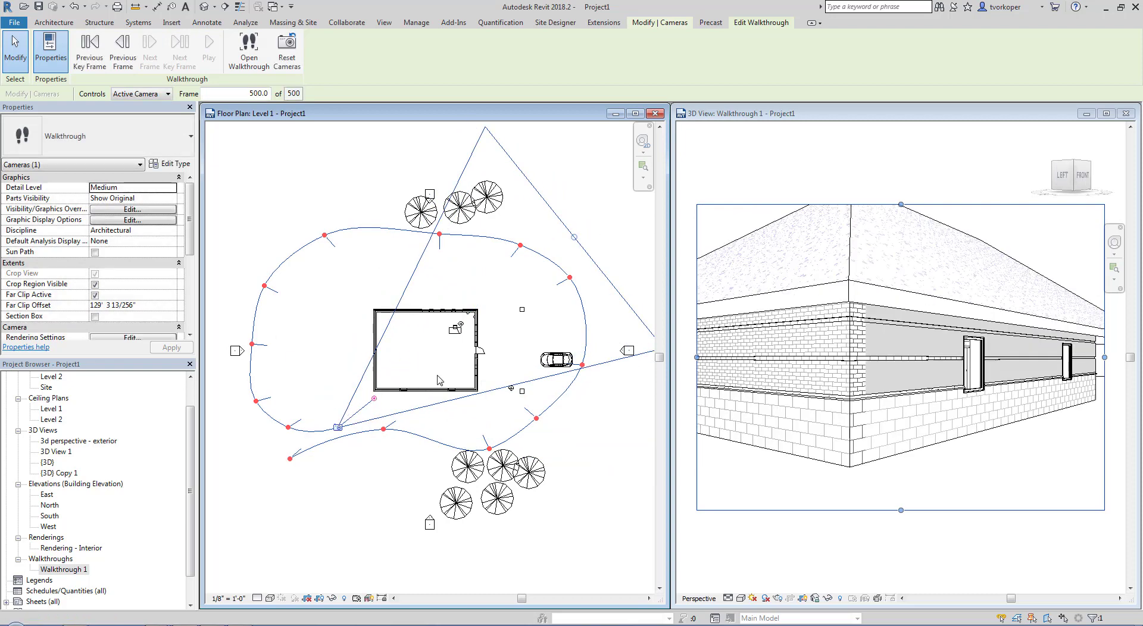
# Switch the walkthrough controls to Path and move the last key frame southwest, close to the path's starting point.
pyautogui.click(158, 96)
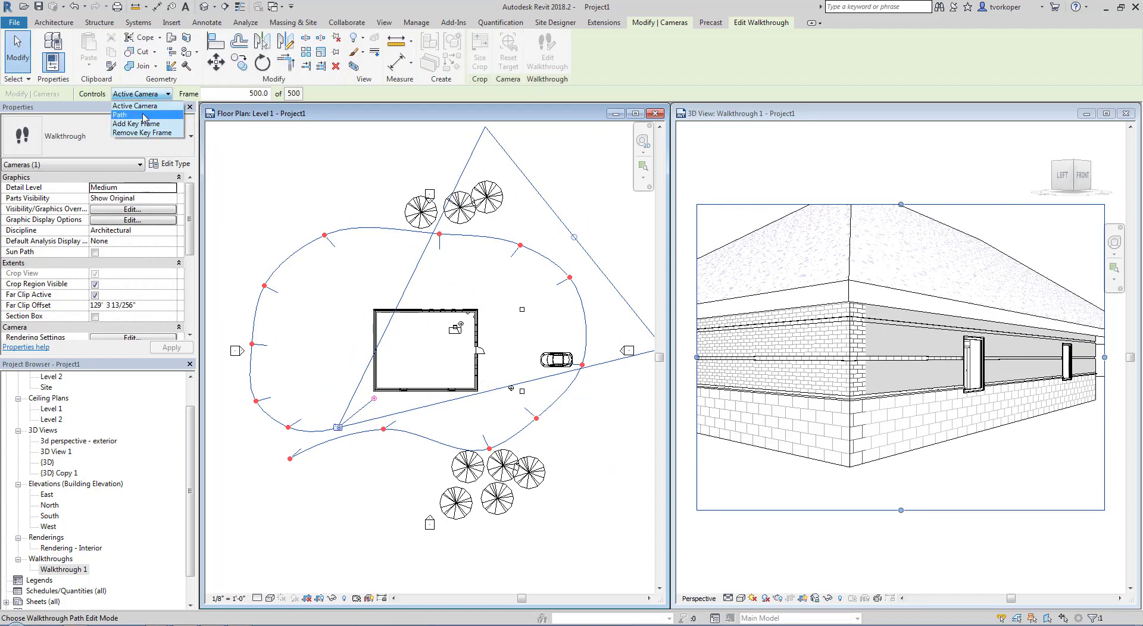
pyautogui.click(138, 113)
pyautogui.moveTo(337, 436); pyautogui.dragTo(317, 463)
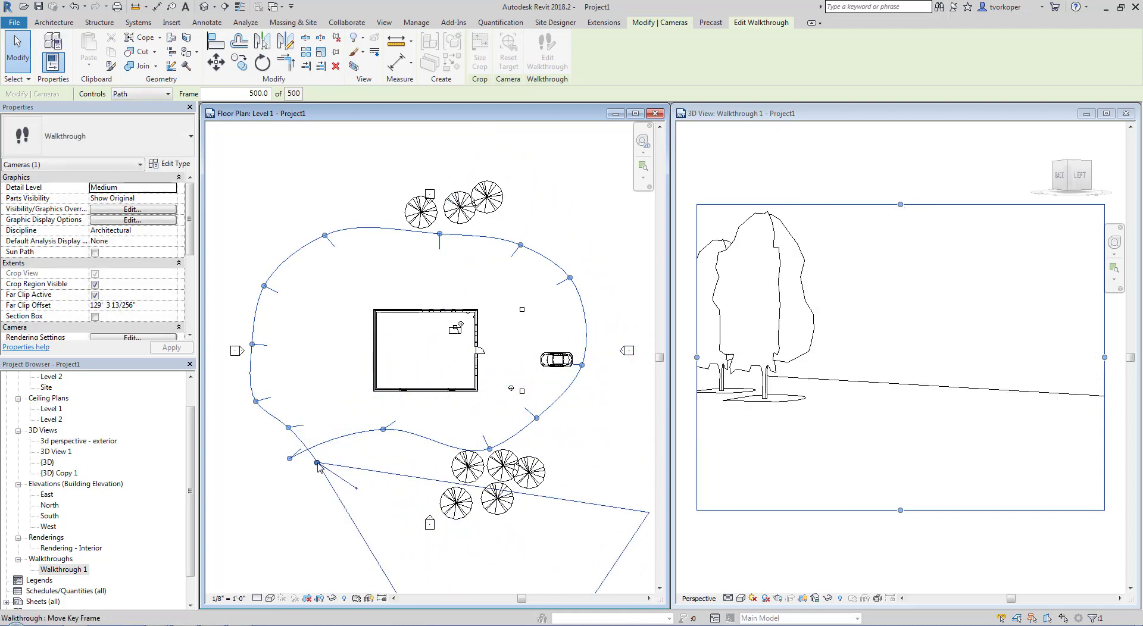
# Set the controls to Active Camera, aim the last key frame's camera back at the building, and resume editing the walkthrough.
pyautogui.click(148, 94)
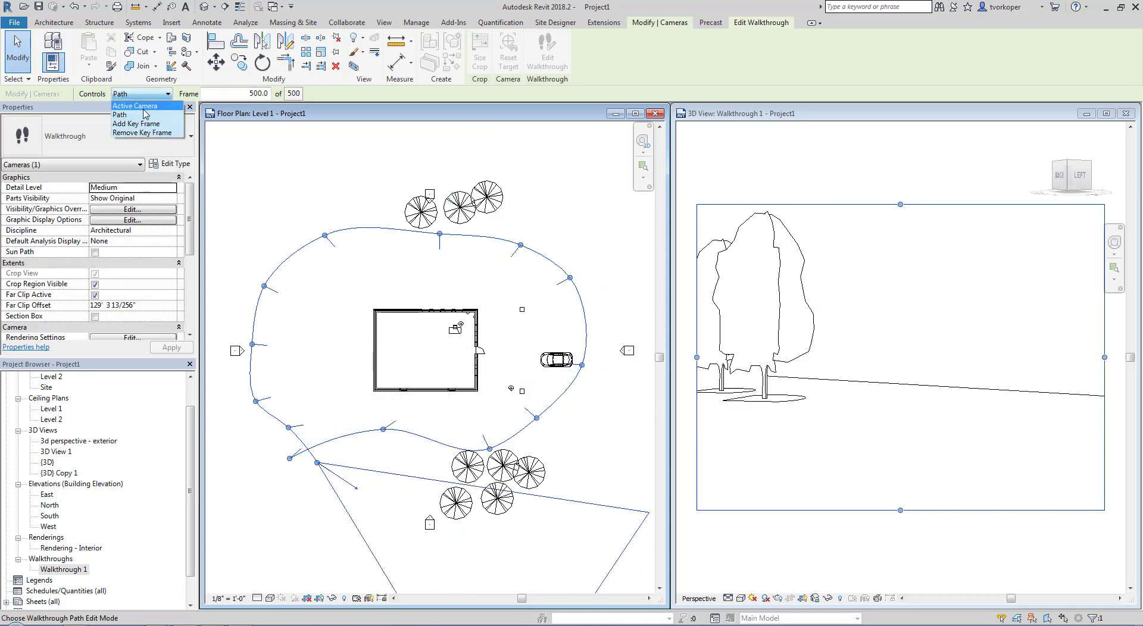
pyautogui.click(143, 104)
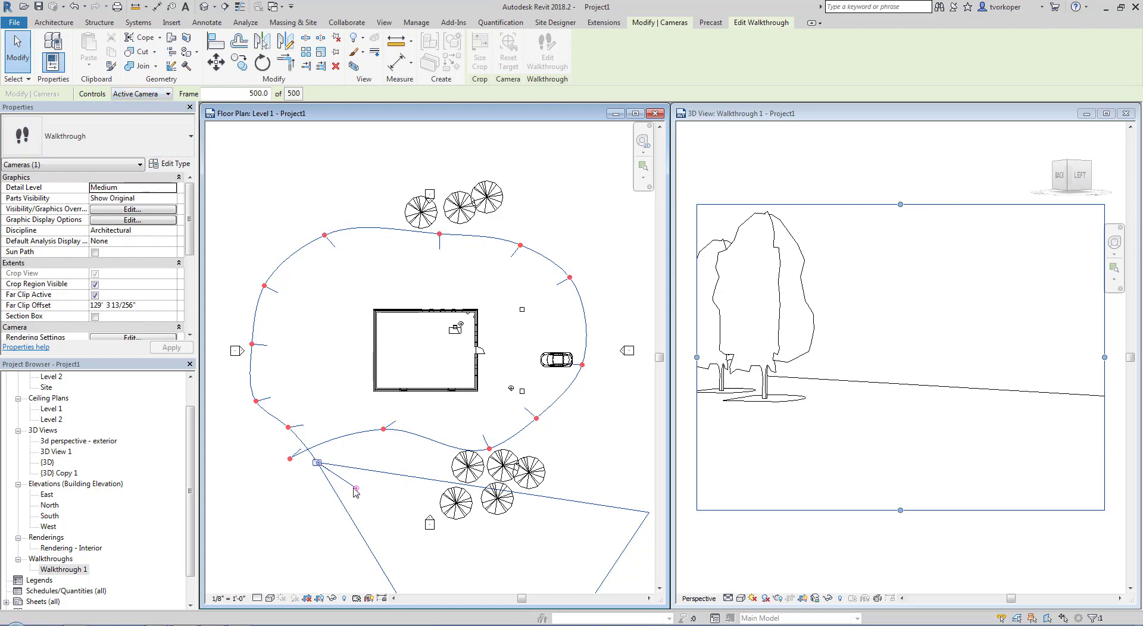
pyautogui.click(358, 464)
pyautogui.click(642, 320)
pyautogui.moveTo(353, 439); pyautogui.dragTo(351, 438)
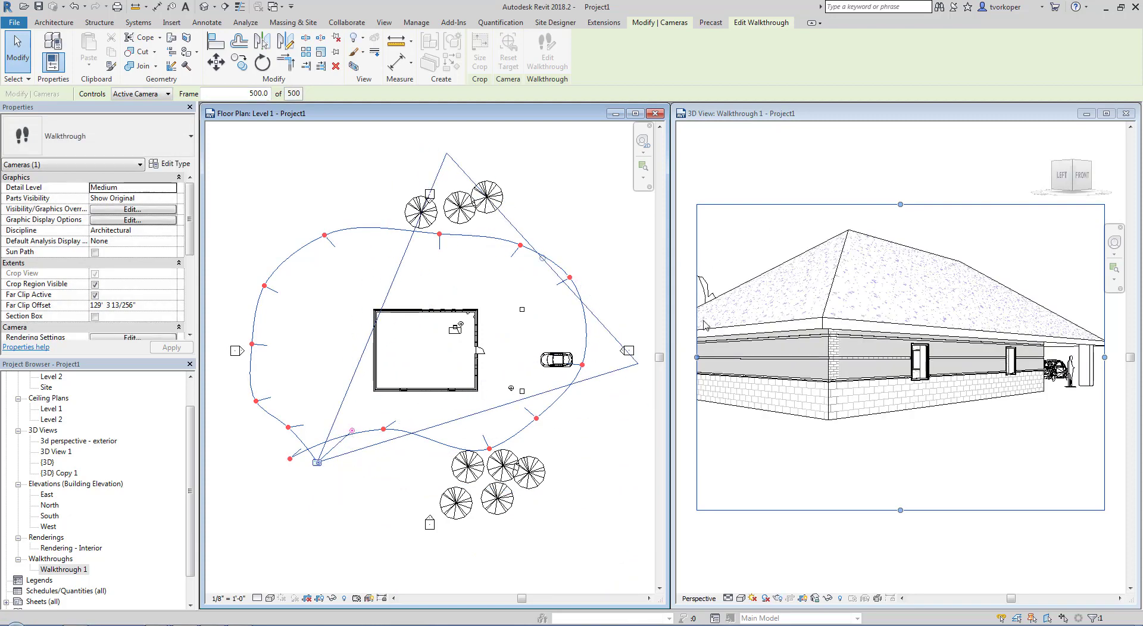
pyautogui.click(739, 25)
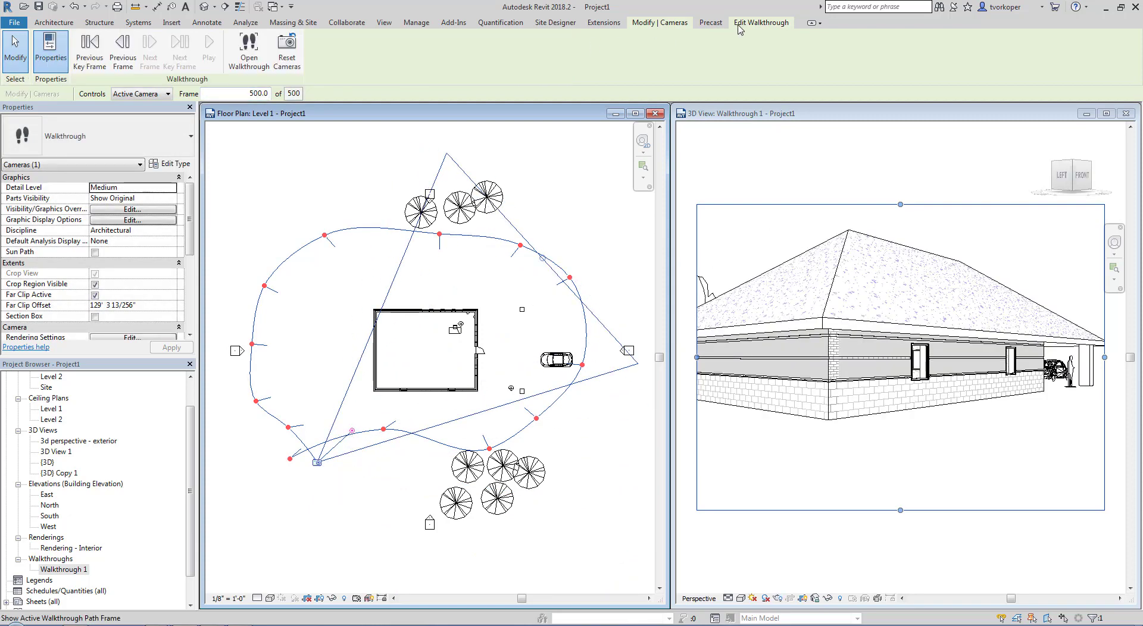
# Go back one key frame and turn its camera target more directly toward the building.
pyautogui.click(89, 48)
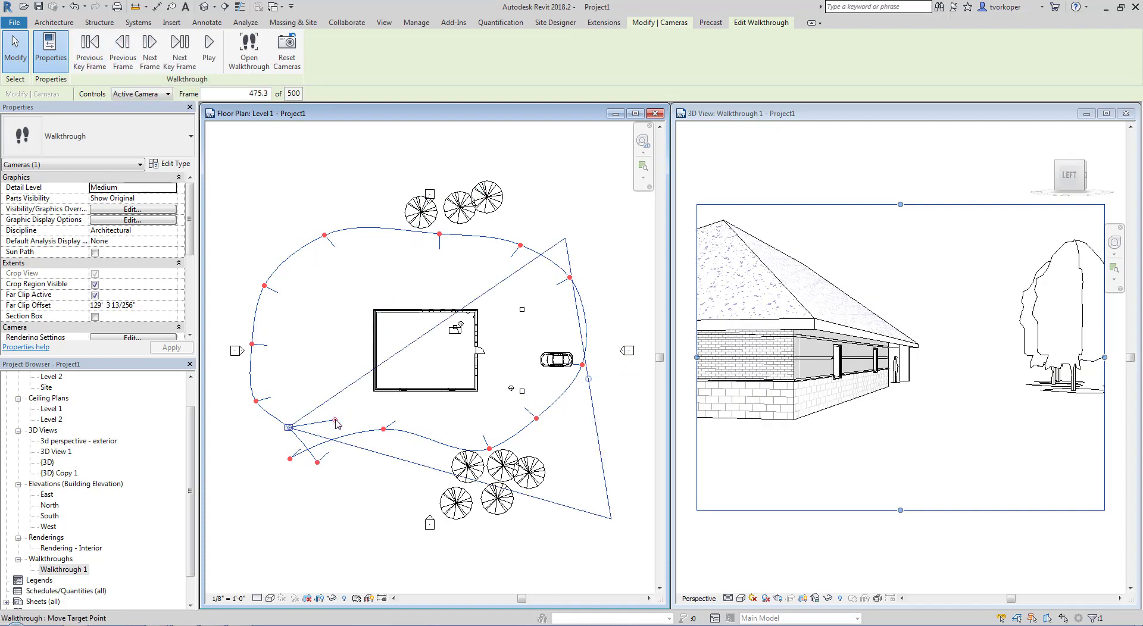
pyautogui.moveTo(328, 409); pyautogui.dragTo(332, 405)
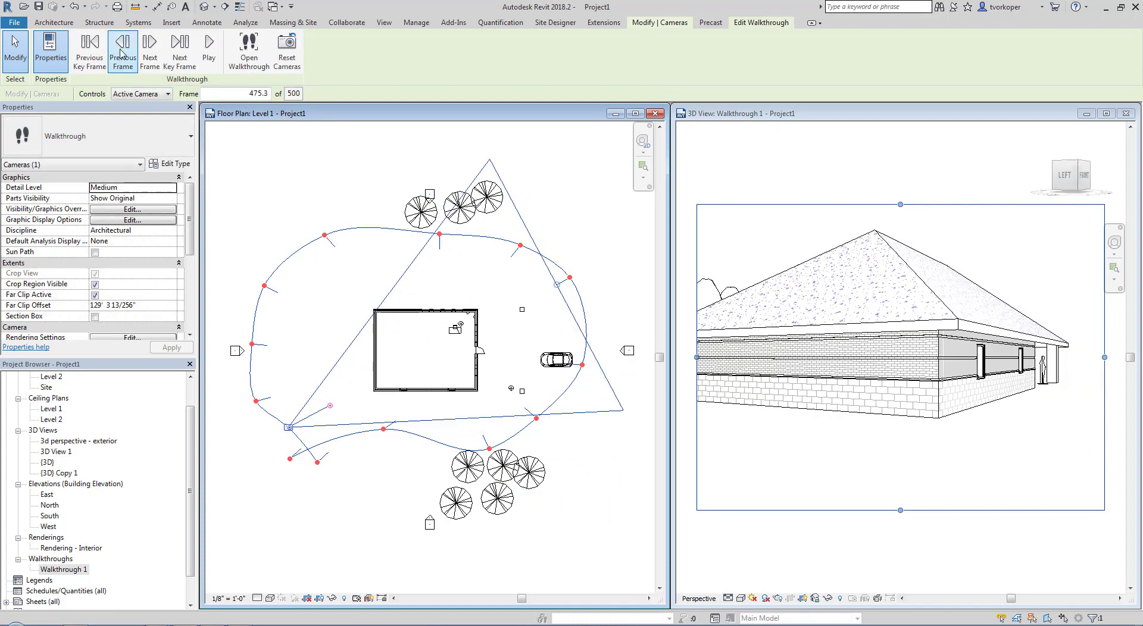
# Step back through the remaining key frames to frame 1, checking that each camera faces the building.
pyautogui.click(96, 50)
pyautogui.click(95, 54)
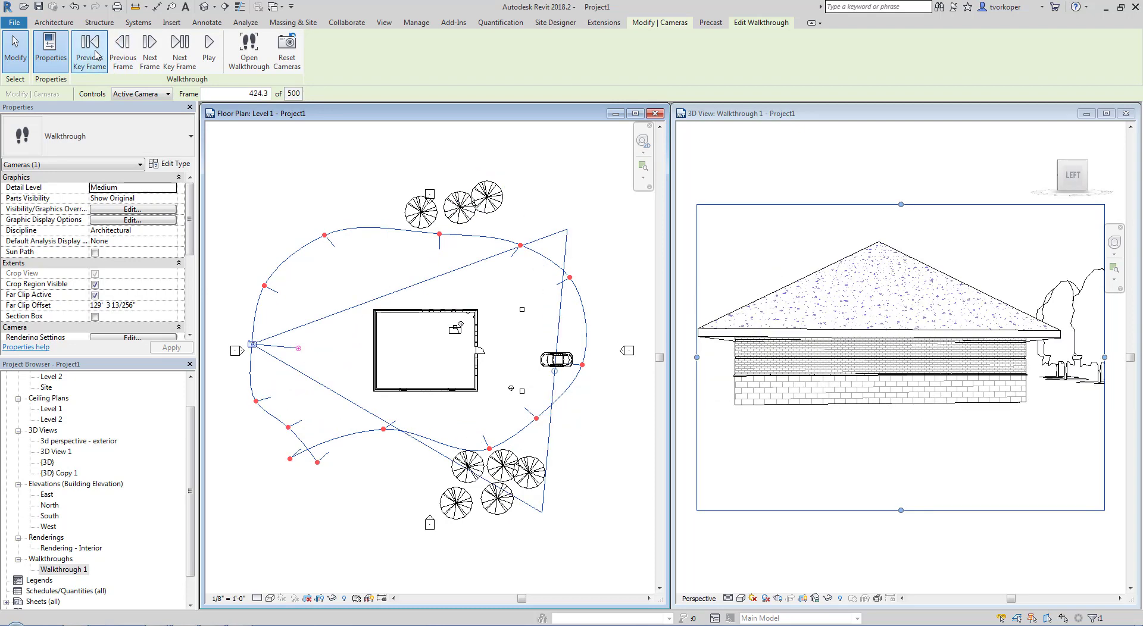
pyautogui.click(96, 53)
pyautogui.click(95, 53)
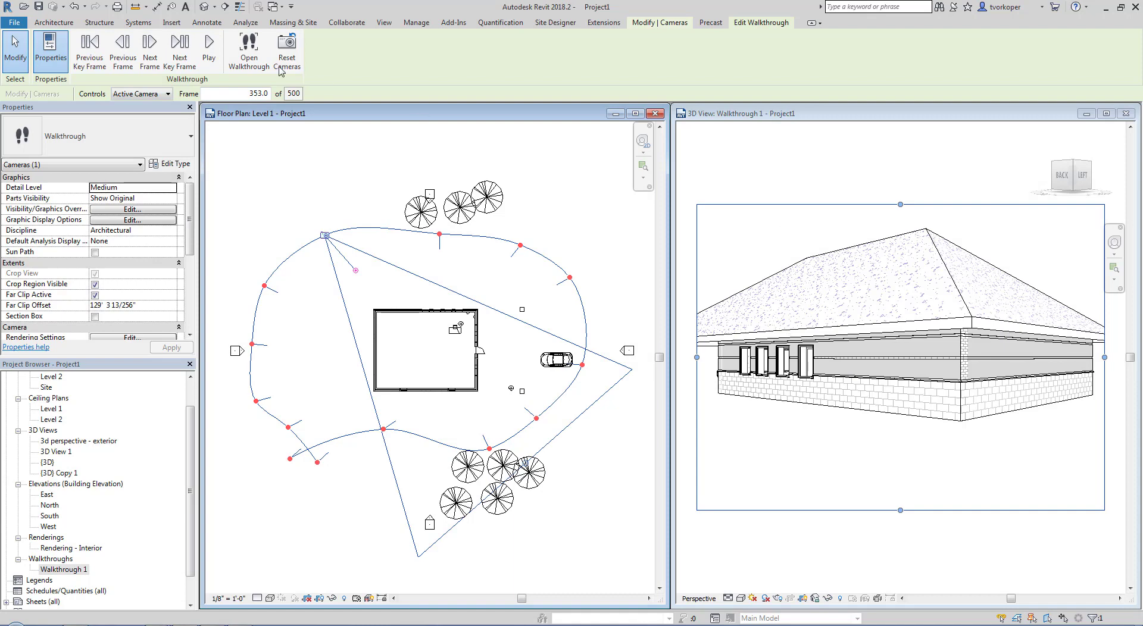
pyautogui.click(94, 56)
pyautogui.click(94, 56)
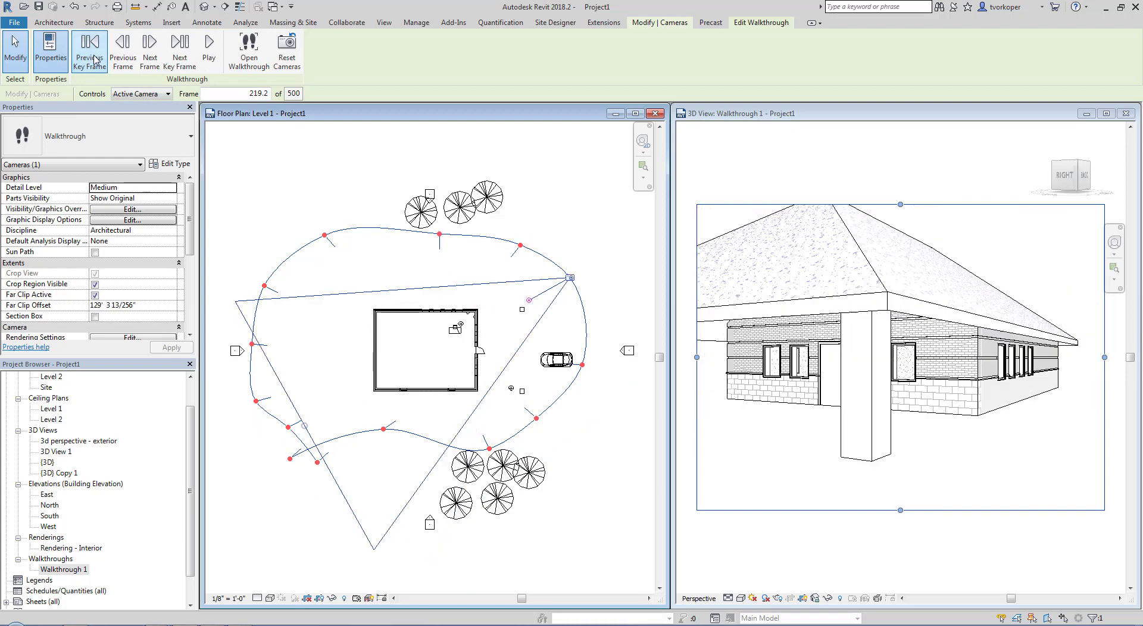
pyautogui.click(94, 56)
pyautogui.click(94, 56)
pyautogui.click(94, 56)
pyautogui.click(95, 56)
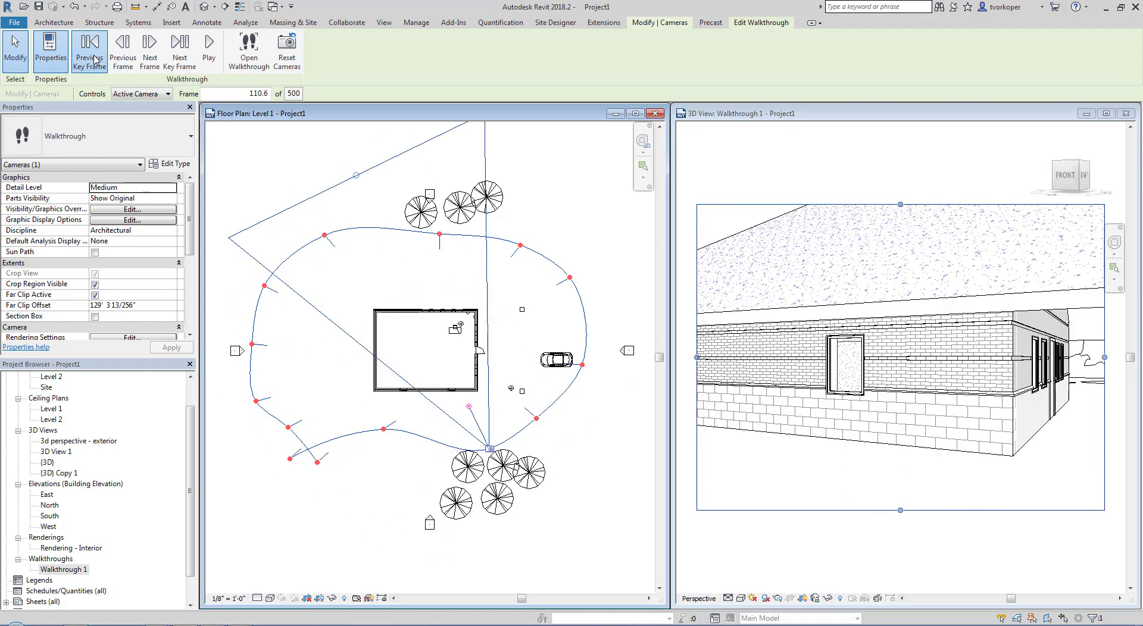
pyautogui.click(94, 56)
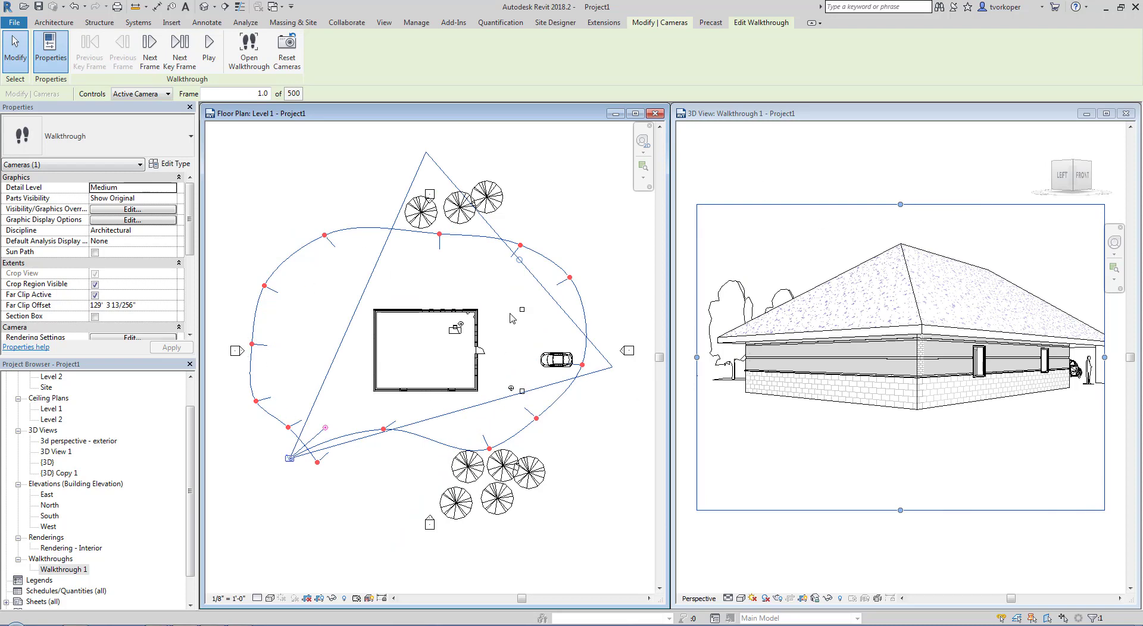
# Play the walkthrough from frame 1 in the 3D view, stop the playback partway and leave walkthrough editing.
pyautogui.click(731, 116)
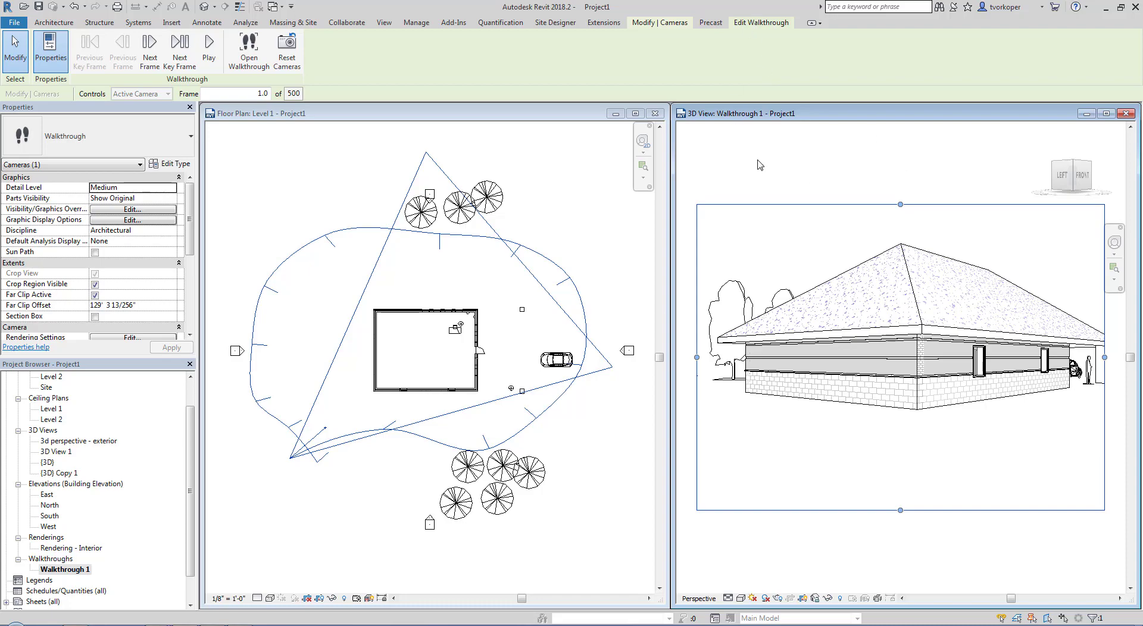
pyautogui.click(211, 58)
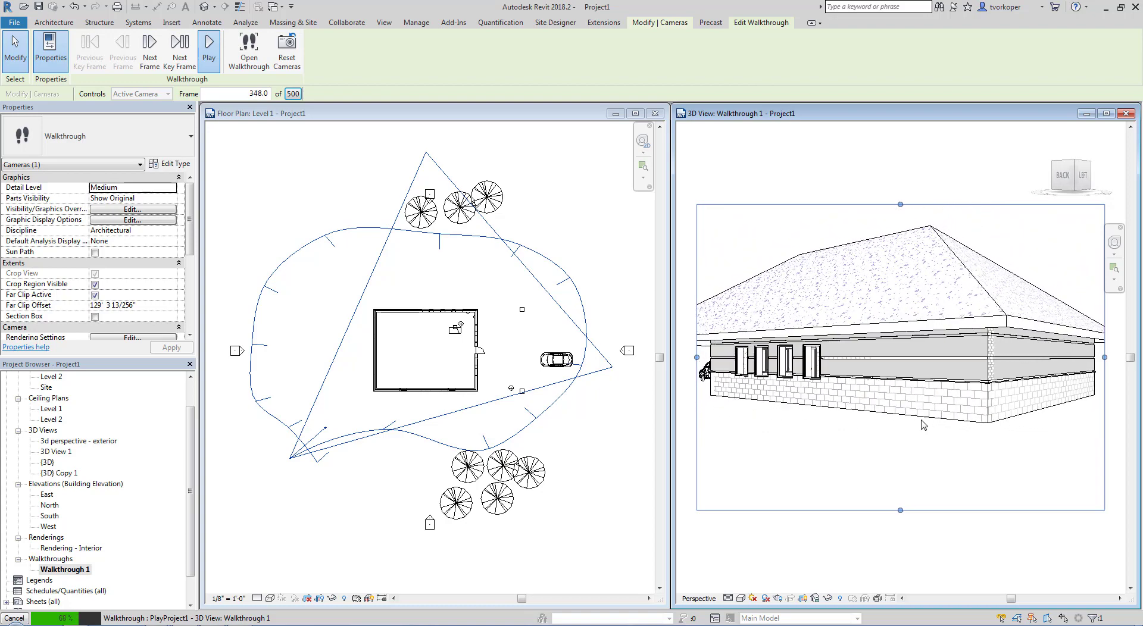
pyautogui.press('Escape')
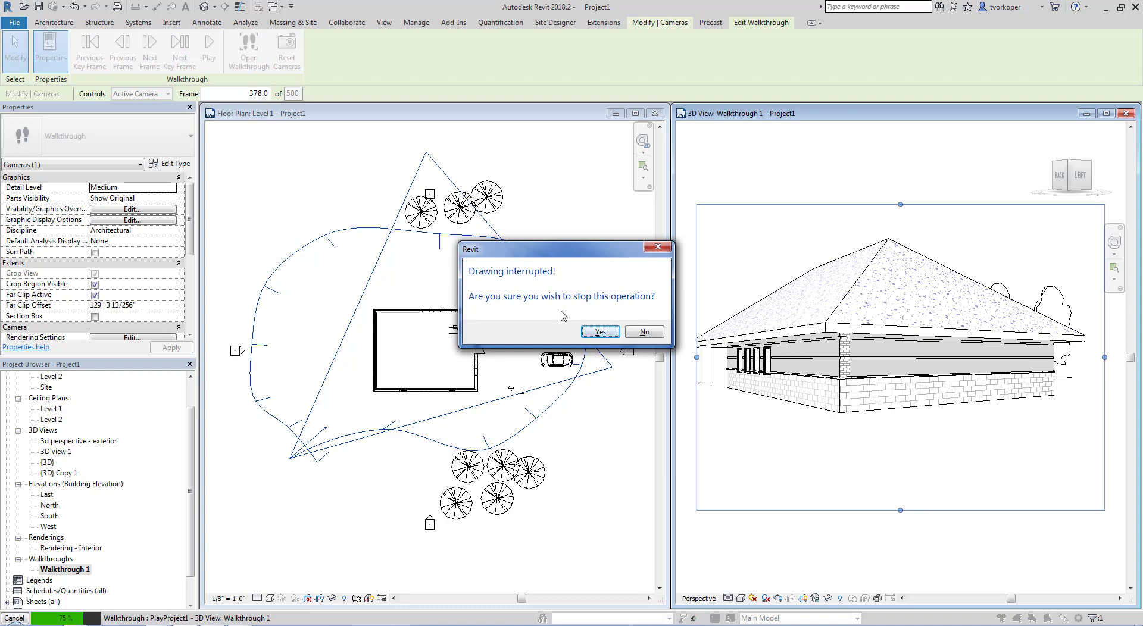
pyautogui.click(589, 333)
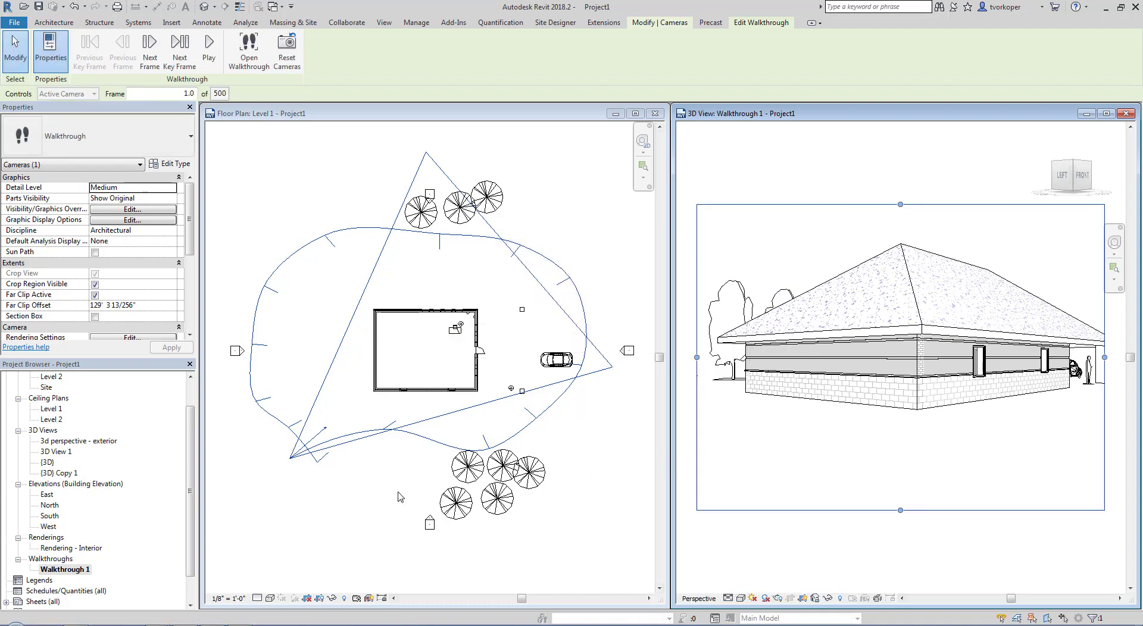
pyautogui.press('Escape')
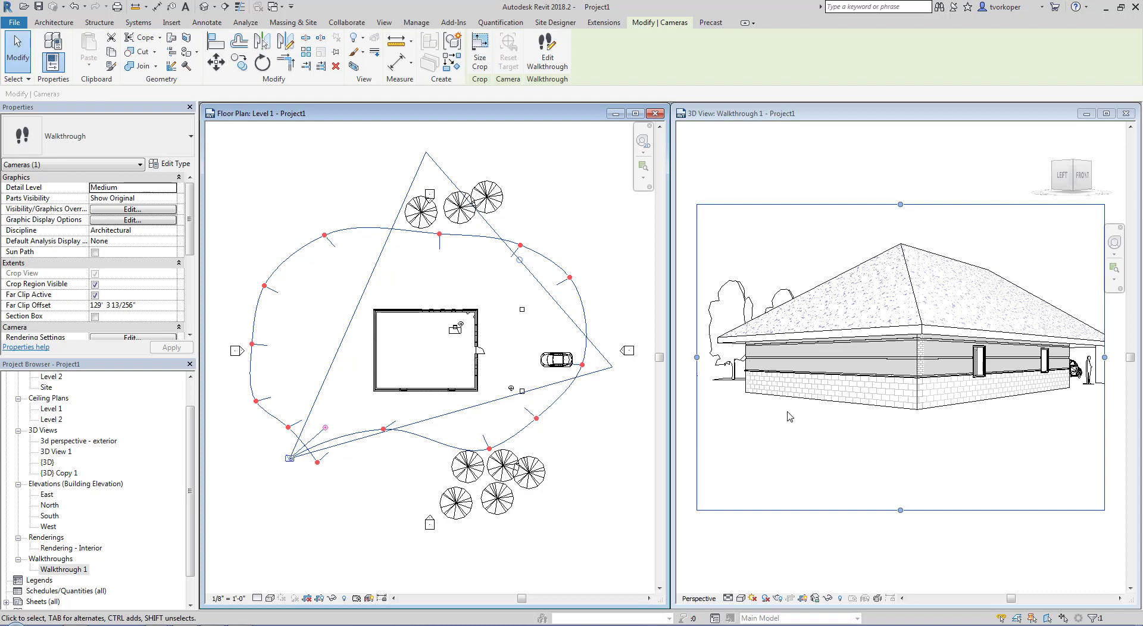
# Try the Consistent Colors and Realistic visual styles on the Walkthrough 1 view.
pyautogui.click(813, 549)
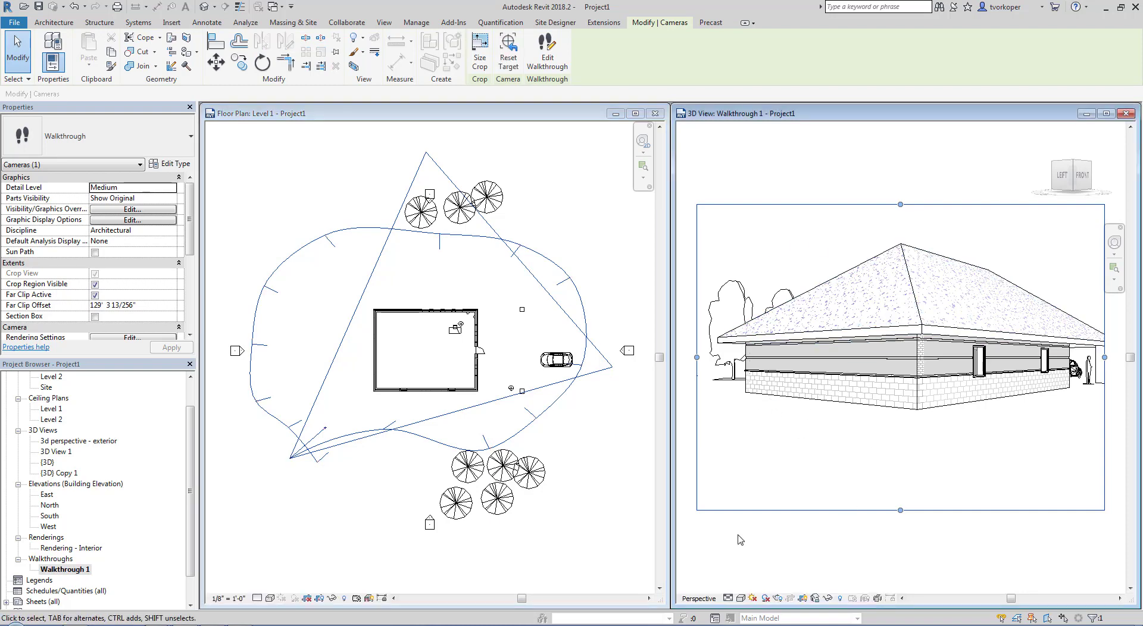
pyautogui.click(741, 598)
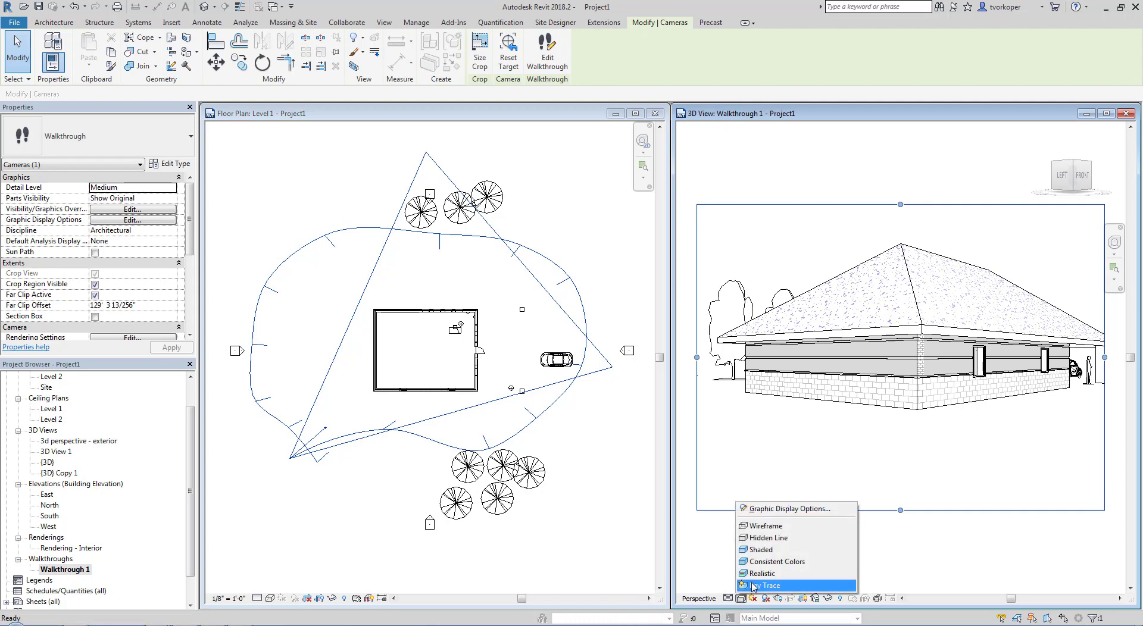
pyautogui.click(761, 563)
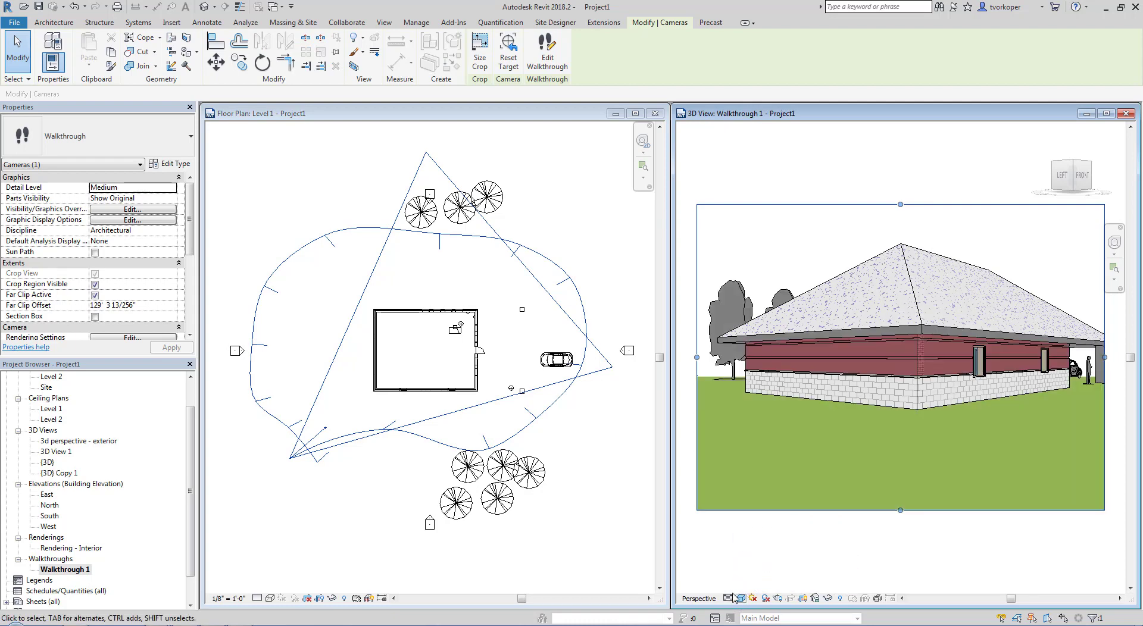
pyautogui.click(733, 598)
pyautogui.click(759, 580)
# Set the Walkthrough 1 view's visual style to Shaded and toggle its shadows on and off.
pyautogui.click(742, 600)
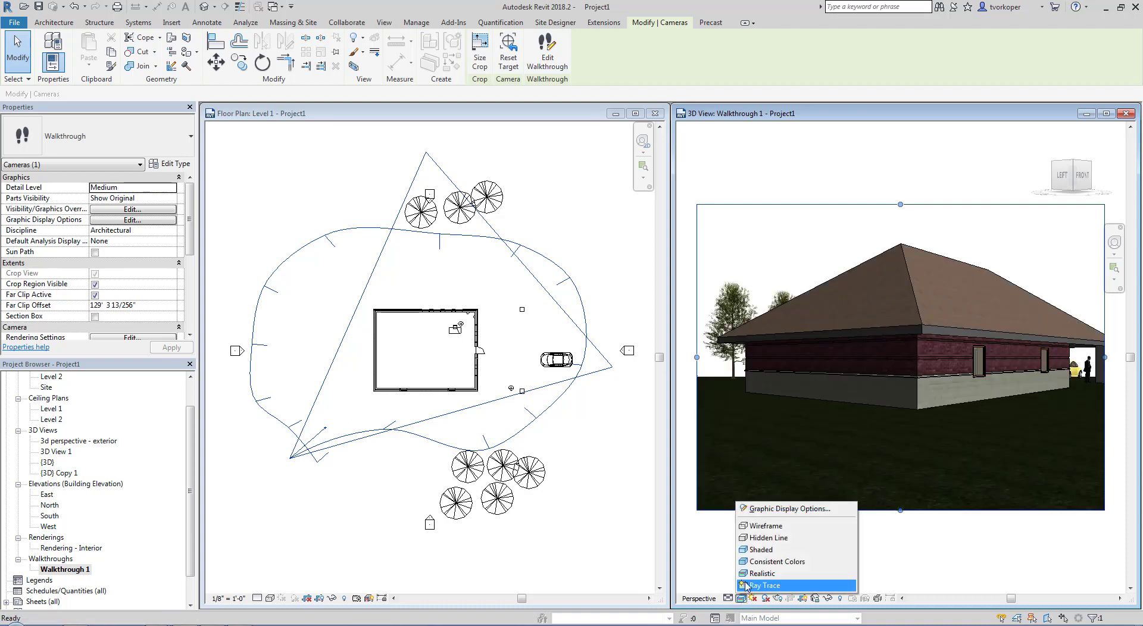
pyautogui.click(762, 550)
pyautogui.click(765, 598)
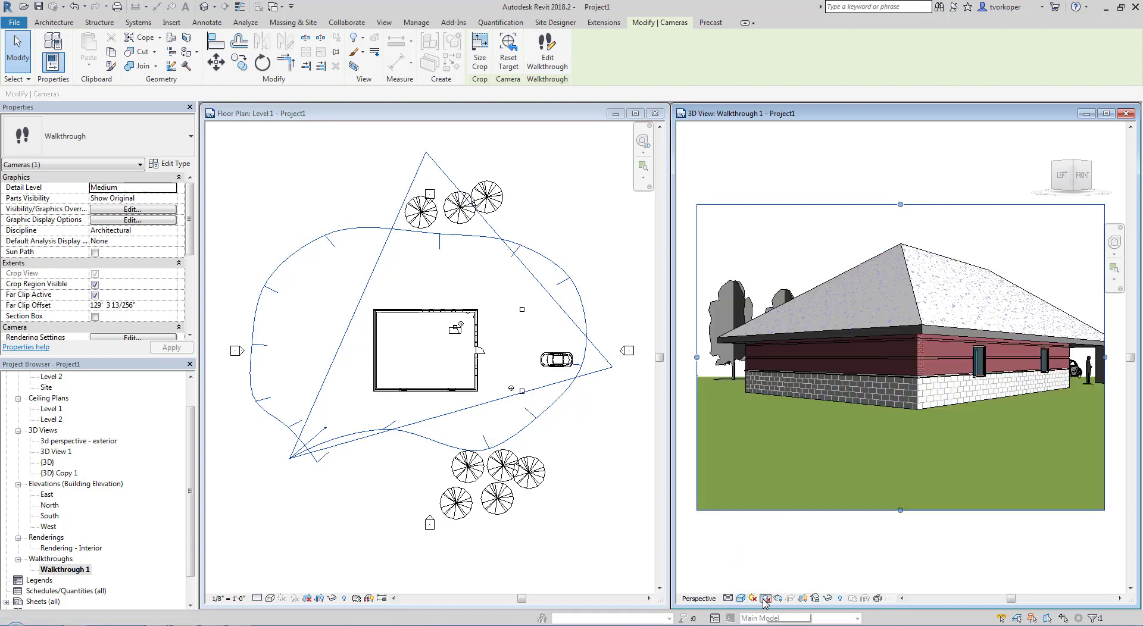
pyautogui.click(765, 599)
pyautogui.click(765, 600)
pyautogui.click(765, 600)
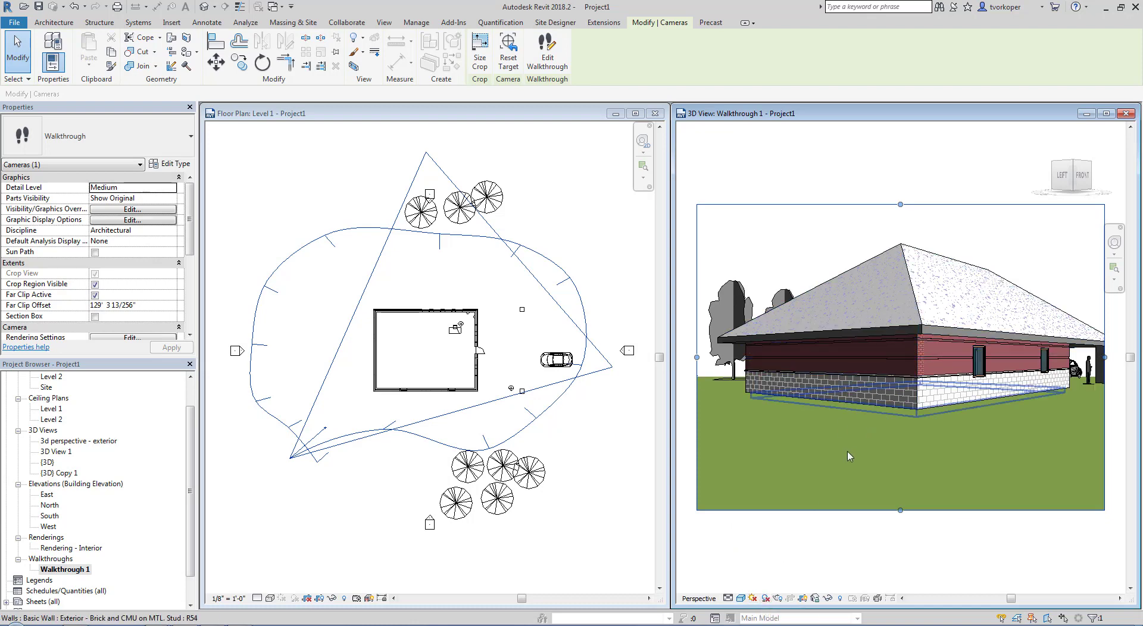
# Open the sun settings for the walkthrough view and apply a Still solar study.
pyautogui.click(753, 599)
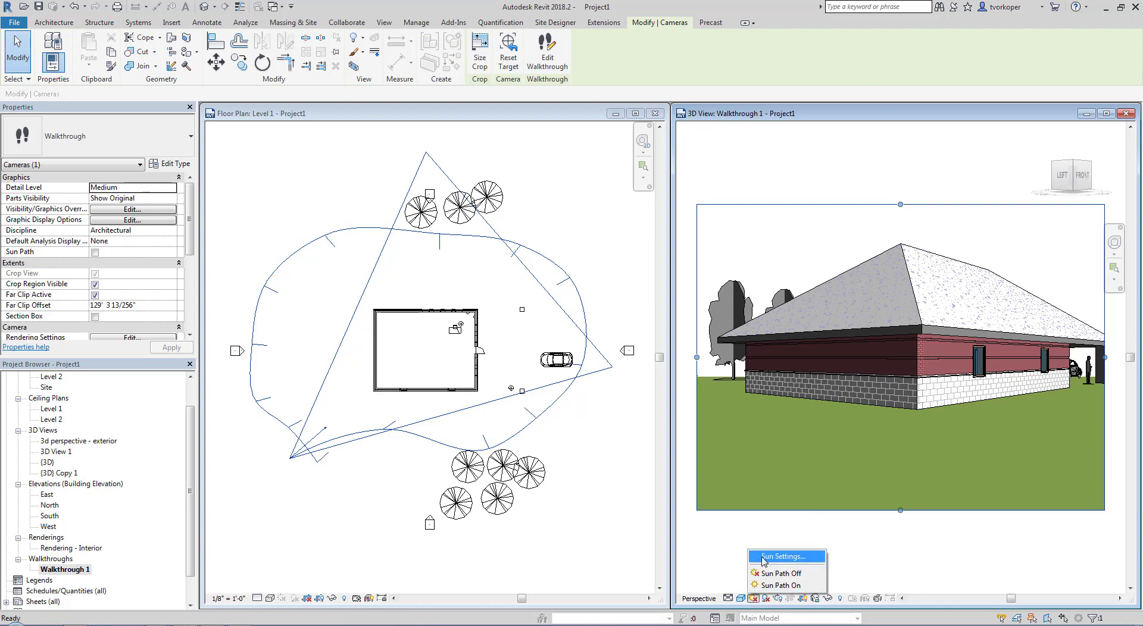
pyautogui.click(764, 558)
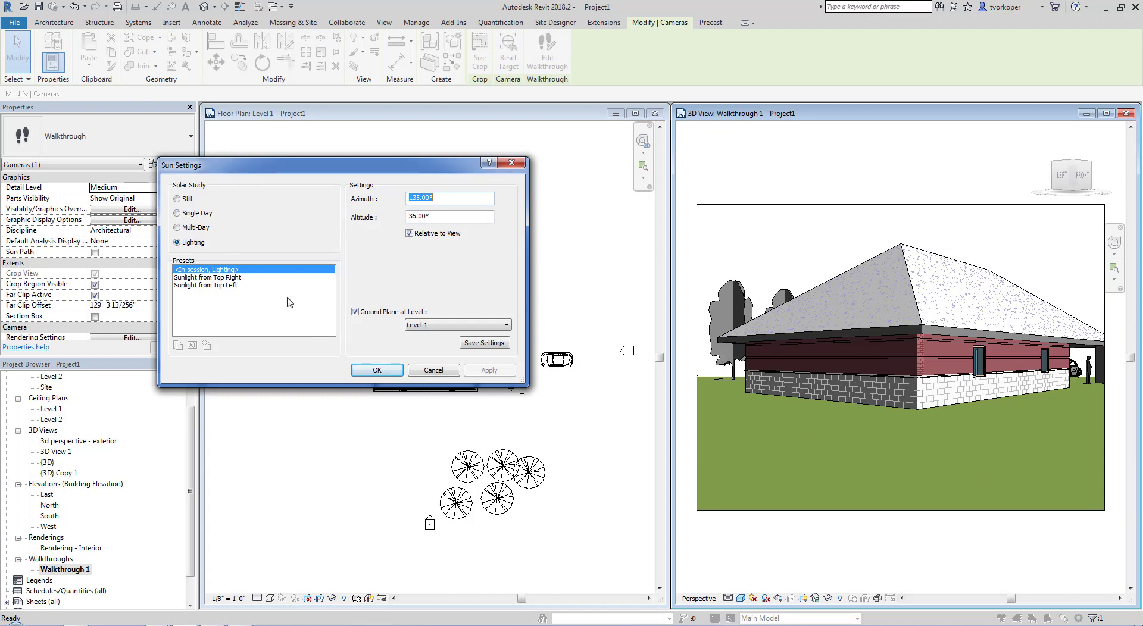
pyautogui.click(177, 201)
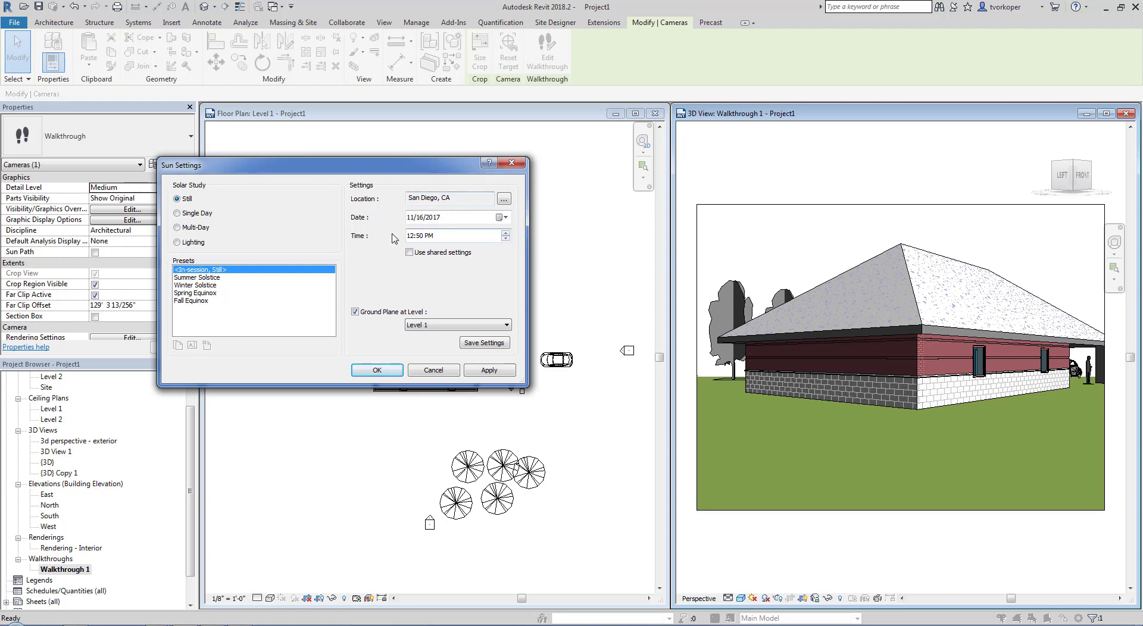
pyautogui.click(495, 370)
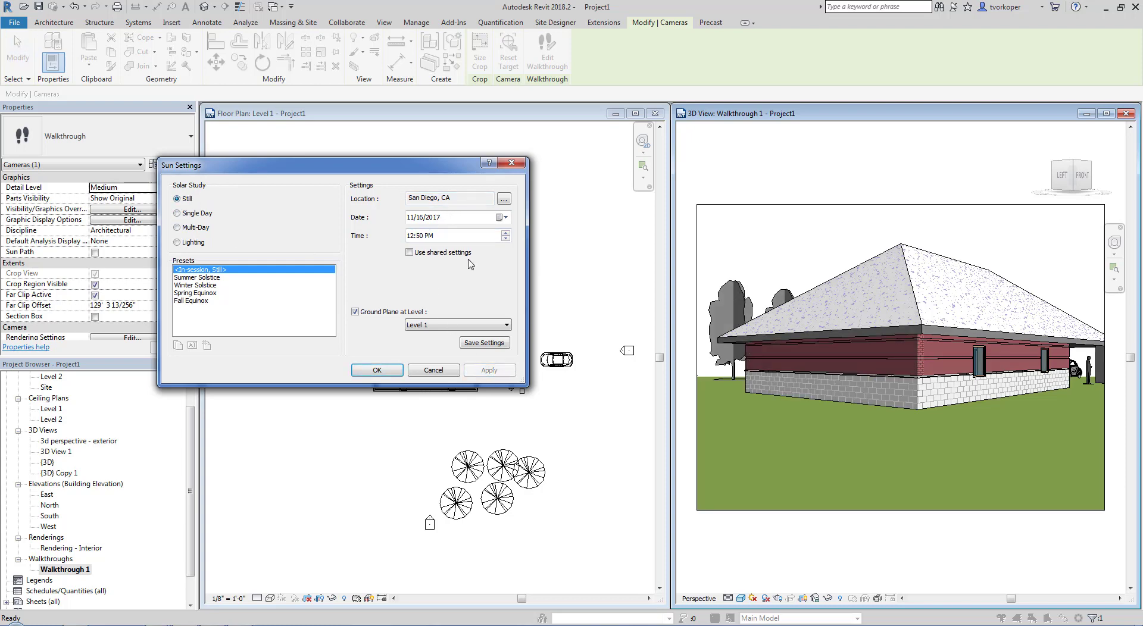
# Try sun times of 4:50 PM and 2:50 PM for the Still solar study.
pyautogui.click(506, 235)
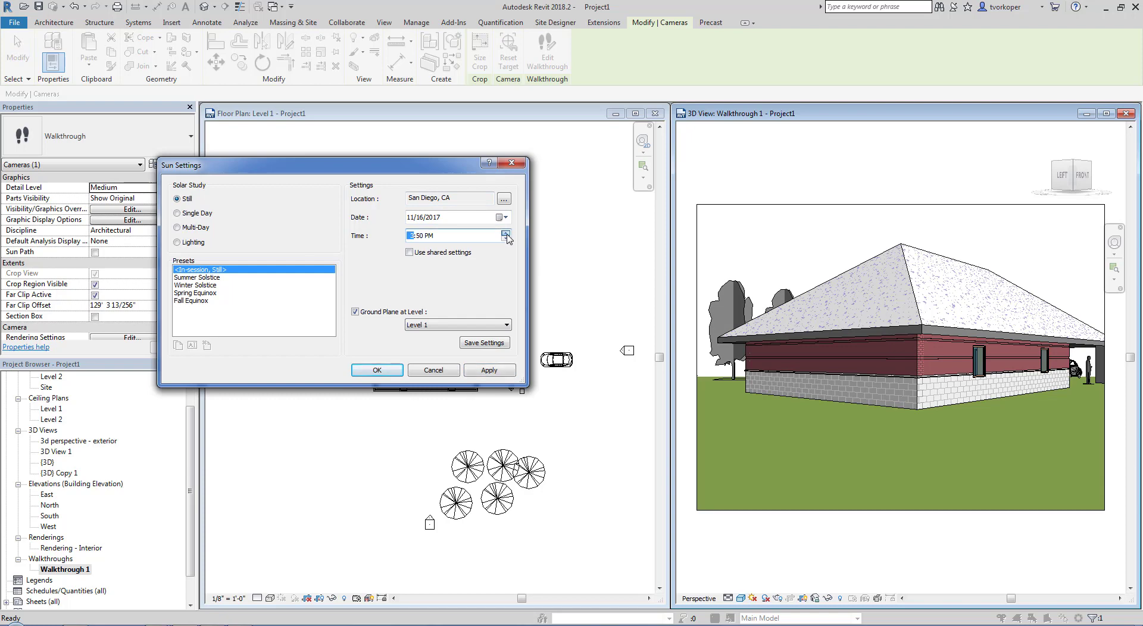
pyautogui.click(502, 372)
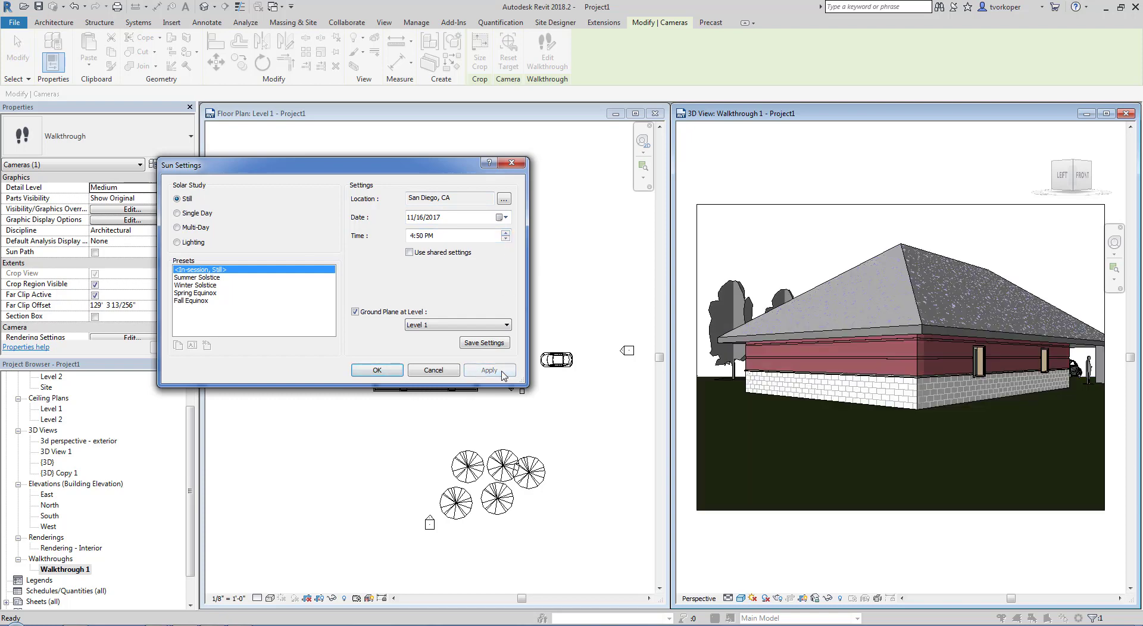
pyautogui.click(505, 239)
pyautogui.click(502, 371)
pyautogui.click(505, 238)
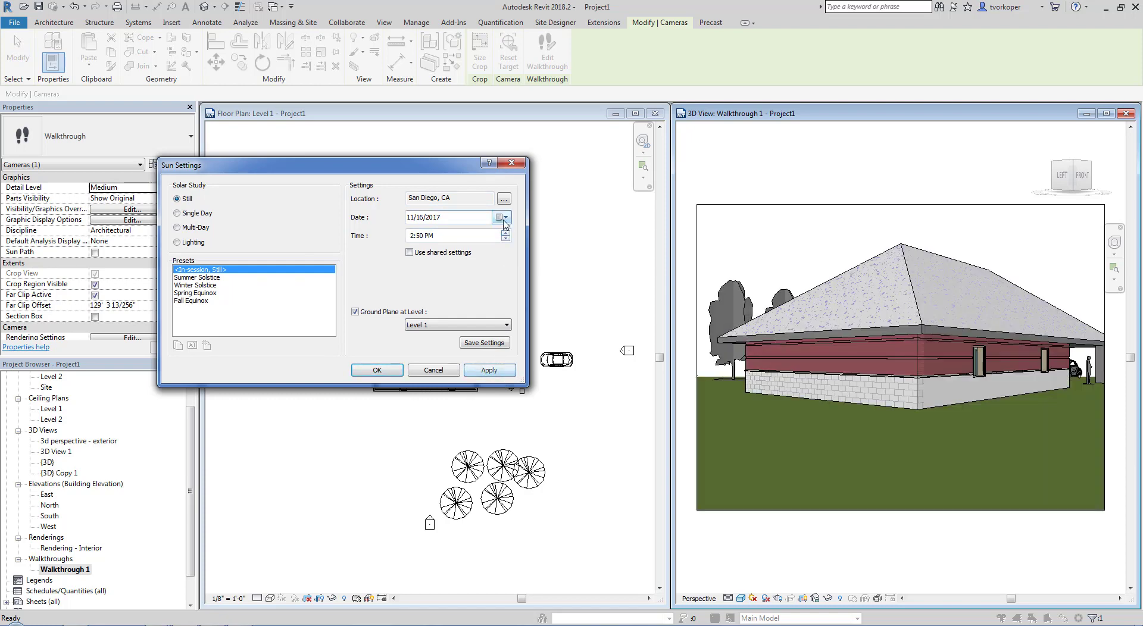
# Set the solar study date to 6/21/2017 and apply it to the view.
pyautogui.click(504, 218)
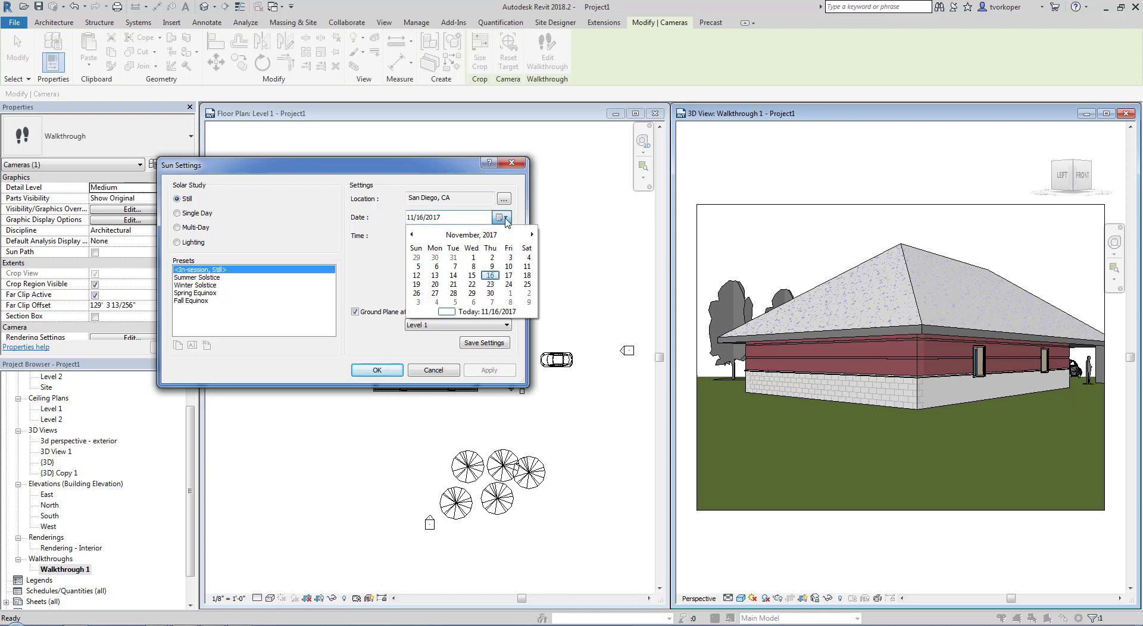
pyautogui.click(412, 234)
pyautogui.click(411, 235)
pyautogui.click(412, 234)
pyautogui.click(412, 235)
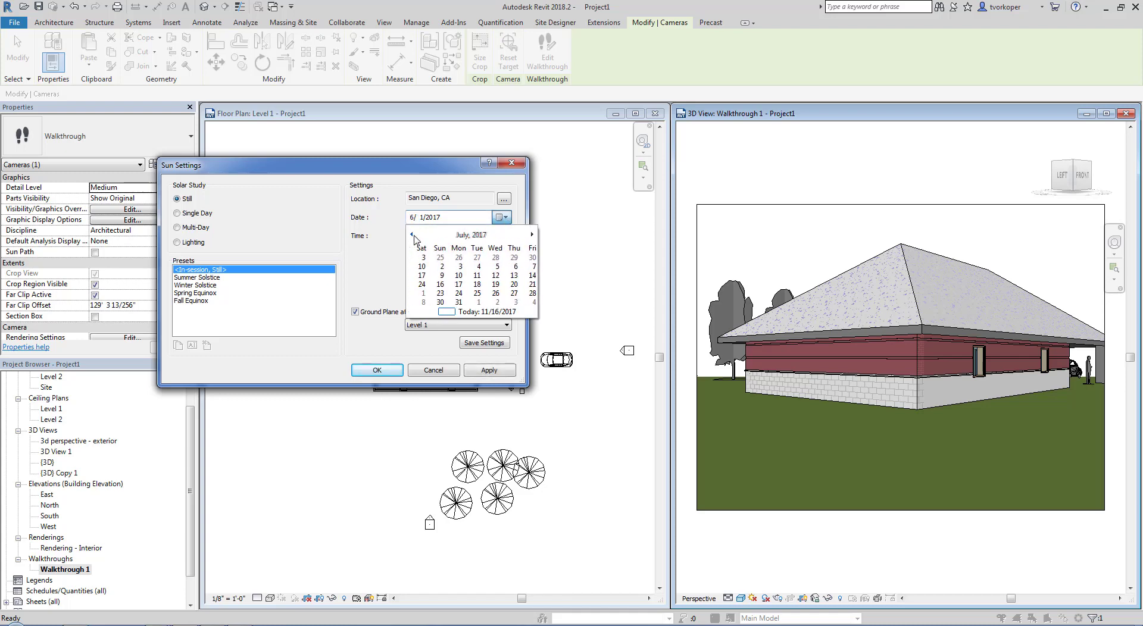
pyautogui.click(412, 234)
pyautogui.click(471, 284)
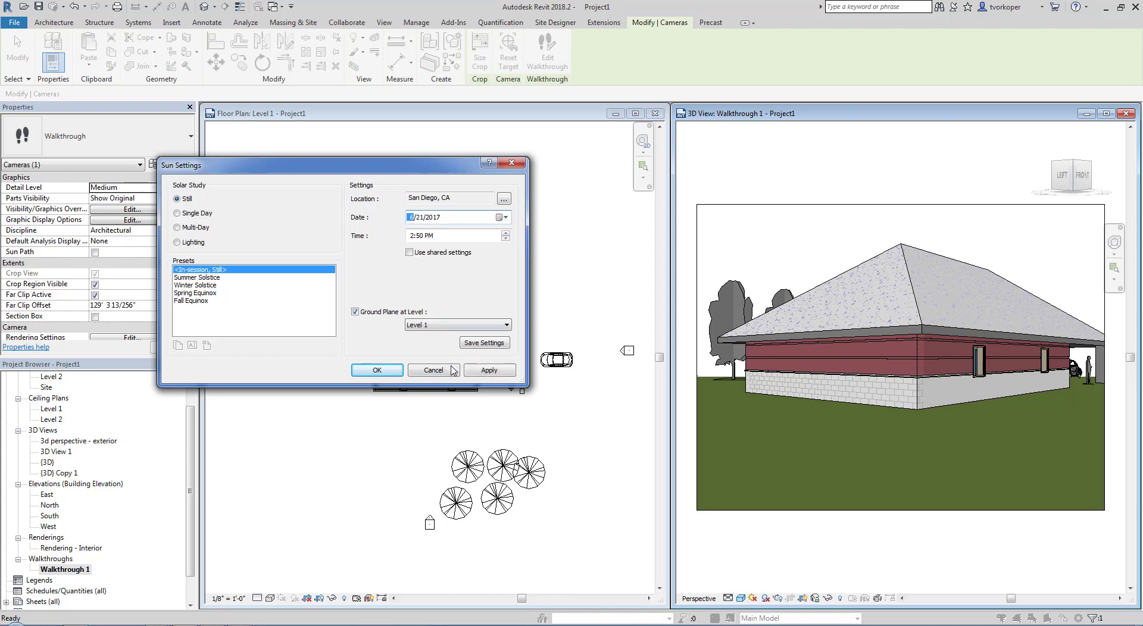
pyautogui.click(479, 370)
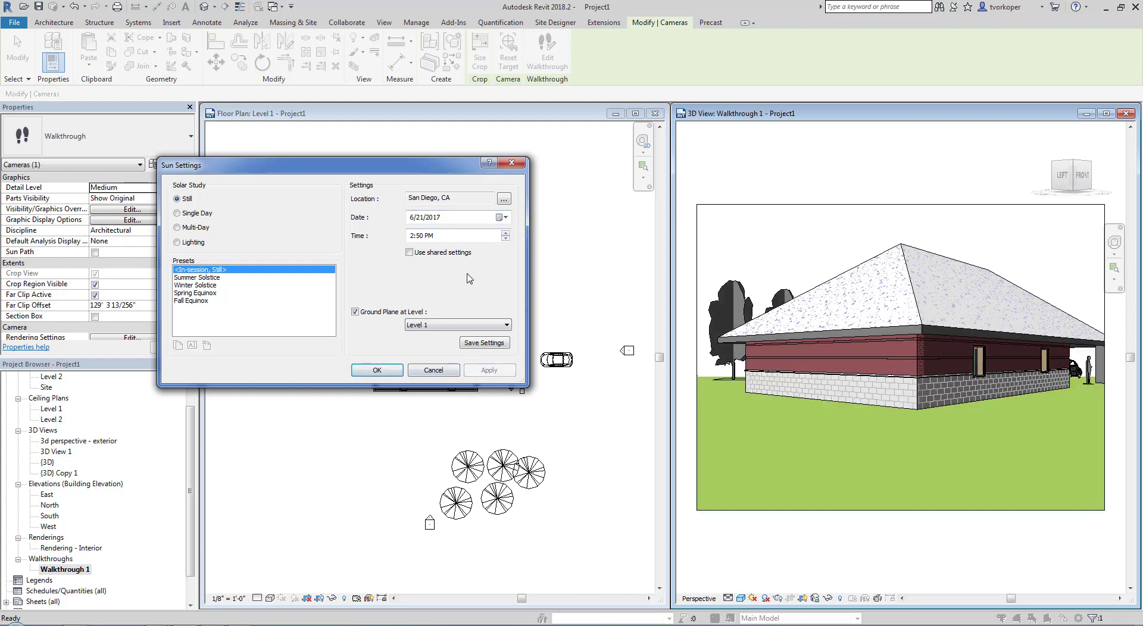
# Set the solar study time to 10:50 AM, apply it and accept the sun settings.
pyautogui.click(505, 238)
pyautogui.click(505, 239)
pyautogui.click(505, 239)
pyautogui.click(505, 239)
pyautogui.click(495, 374)
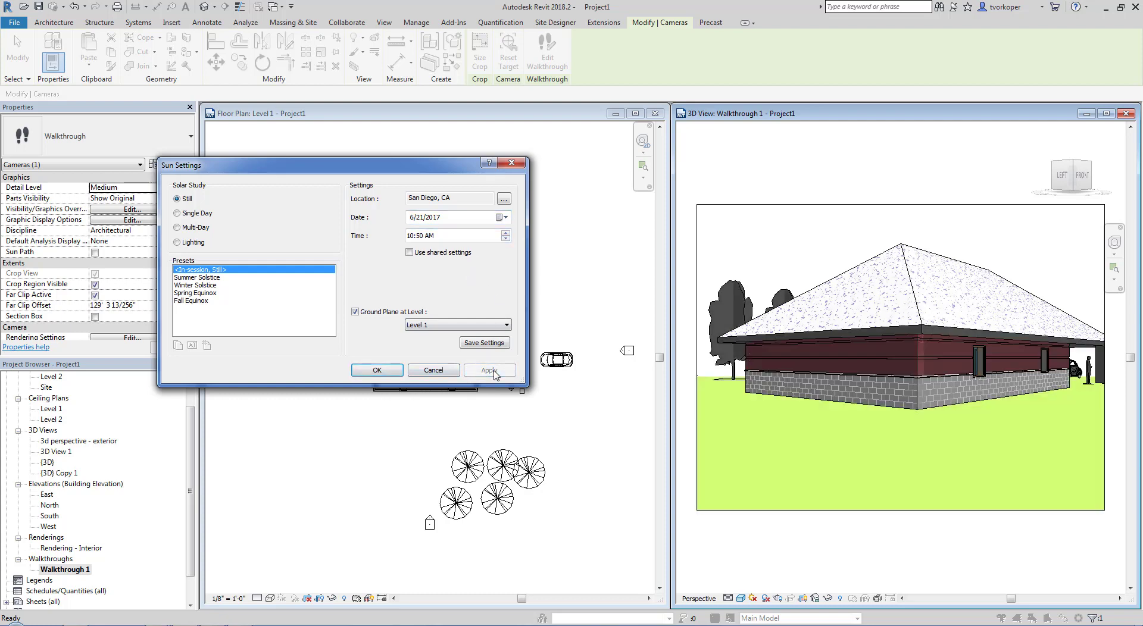
pyautogui.click(377, 371)
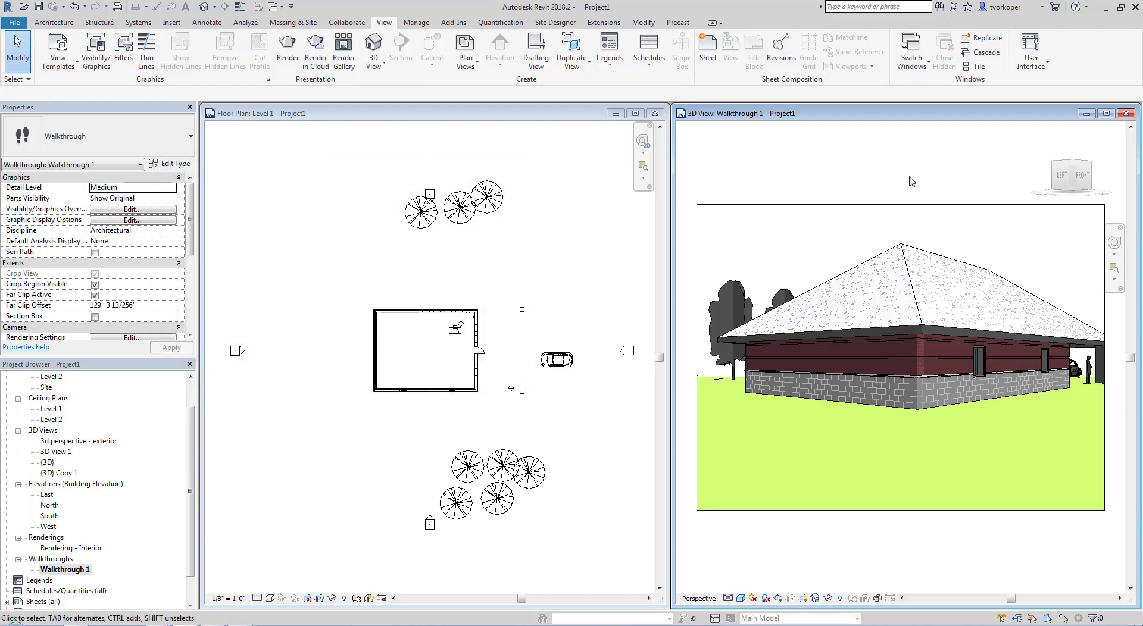
# Select the crop boundary of the Walkthrough 1 view and resume editing the walkthrough.
pyautogui.click(877, 204)
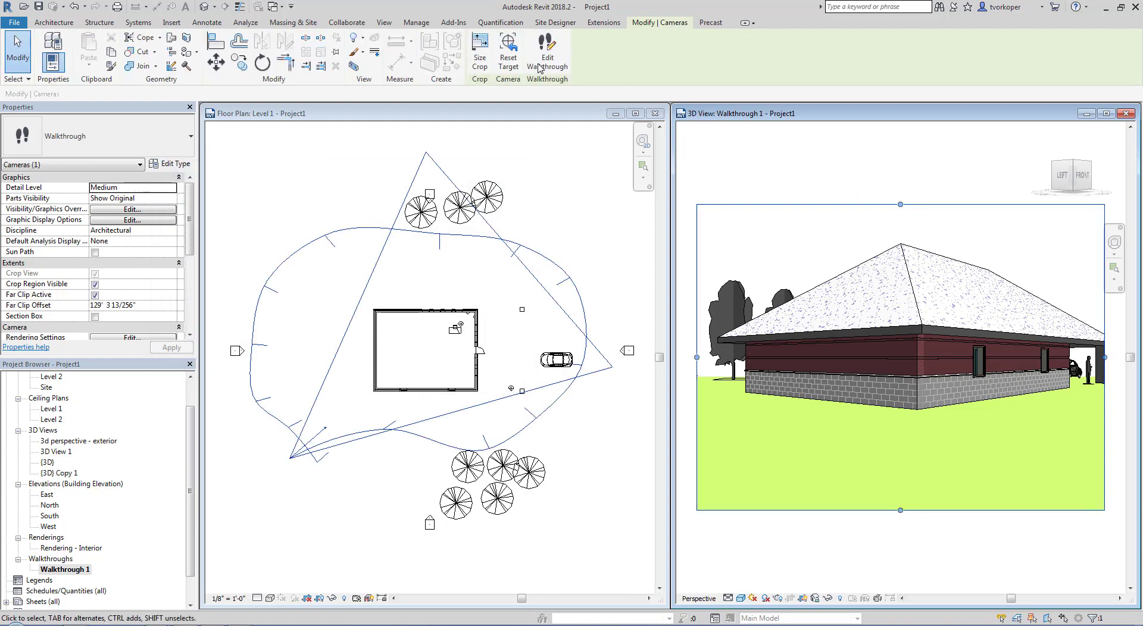
pyautogui.click(881, 181)
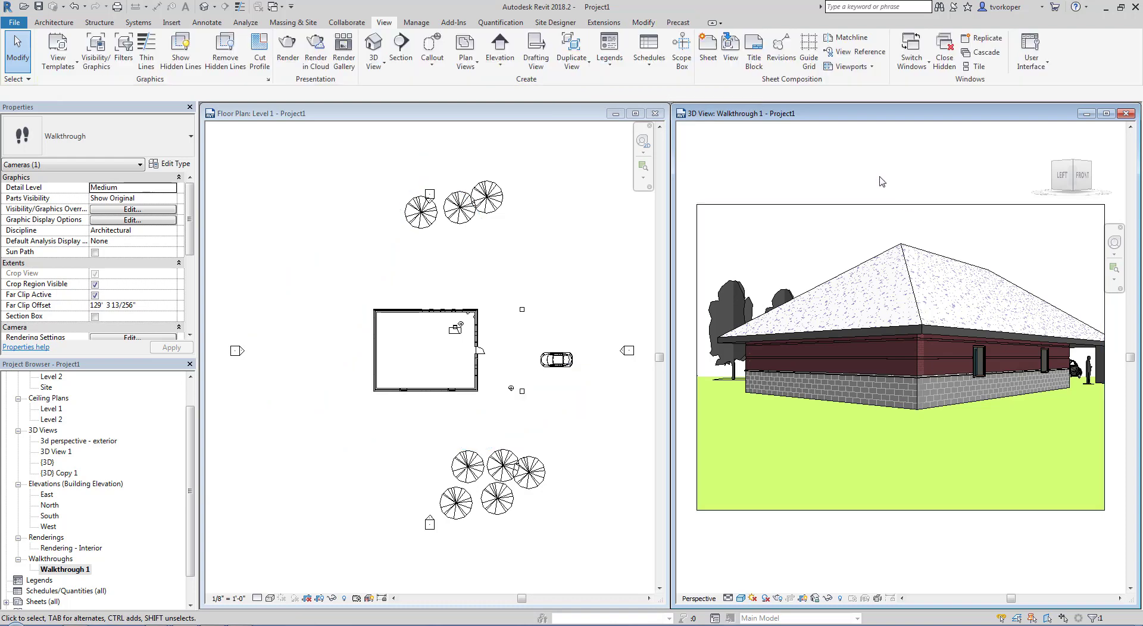
pyautogui.click(849, 206)
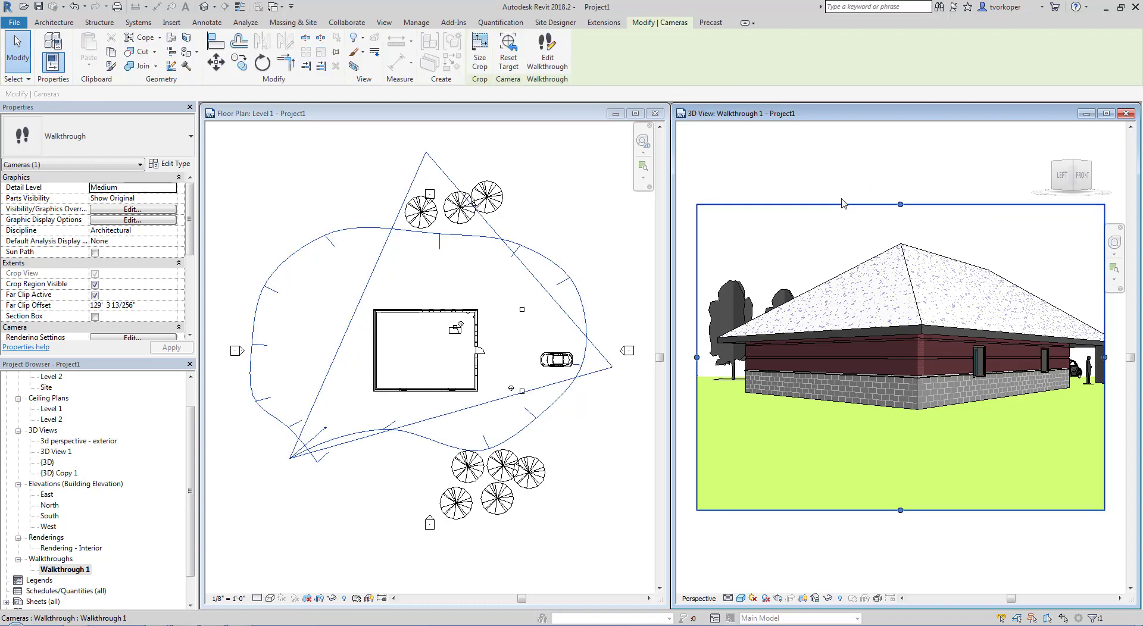
pyautogui.click(560, 58)
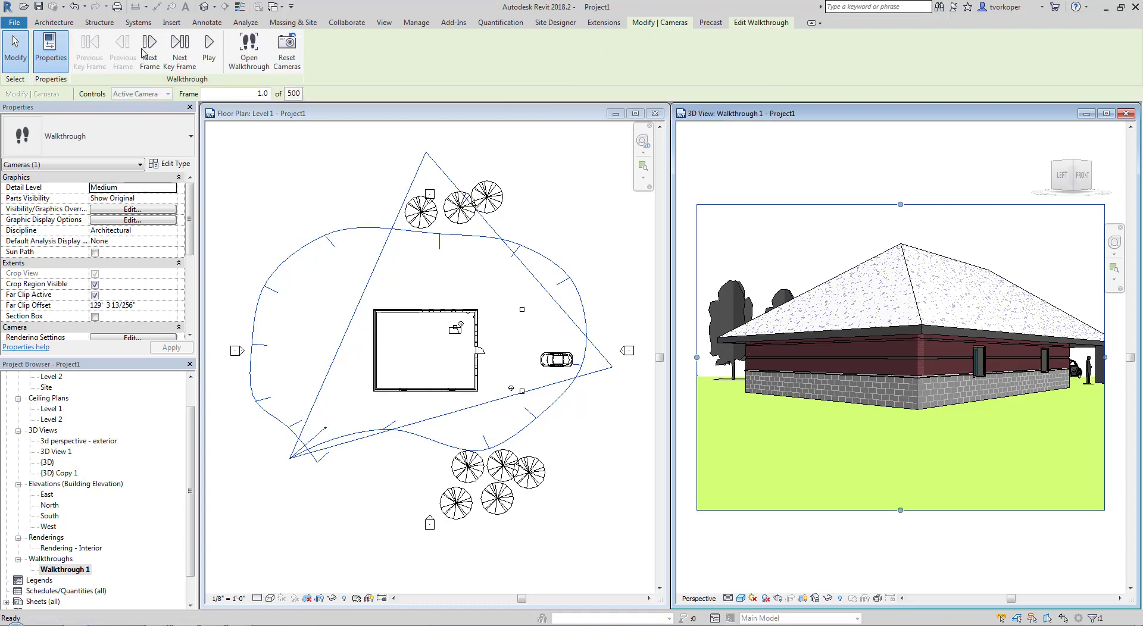
# Play the walkthrough from frame 1 and stop the playback partway around the building.
pyautogui.click(209, 50)
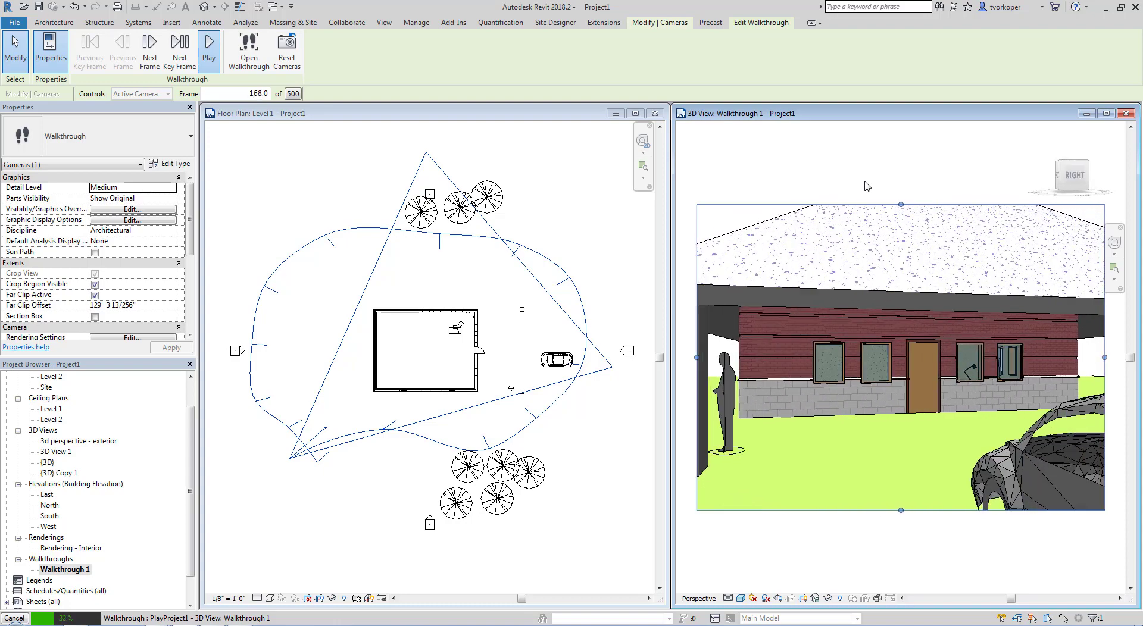
pyautogui.press('Escape')
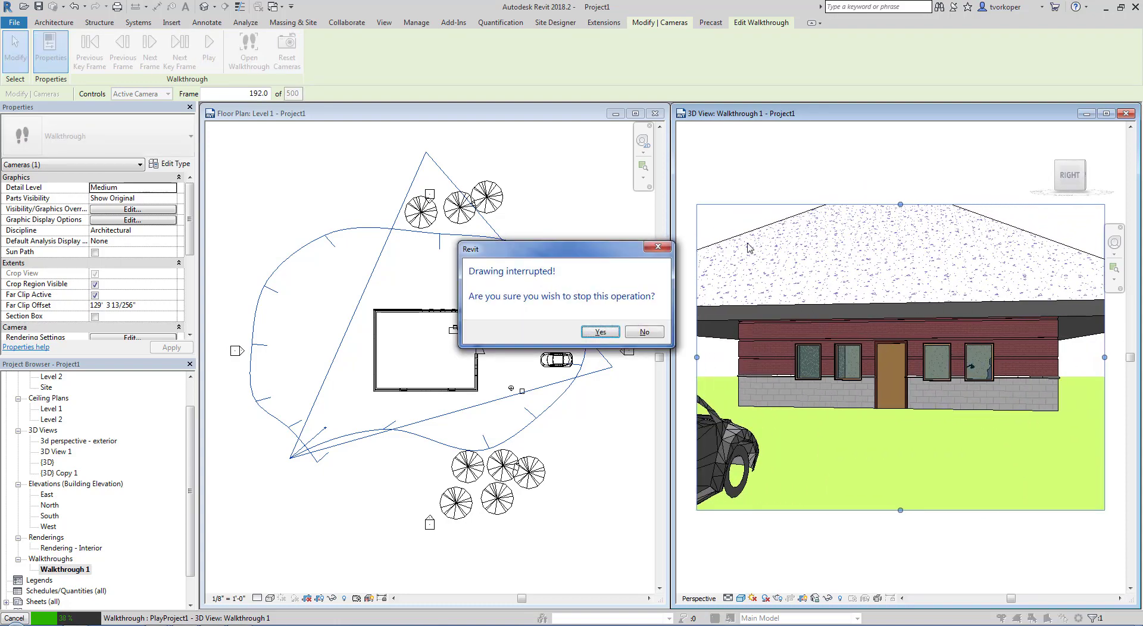
pyautogui.click(600, 333)
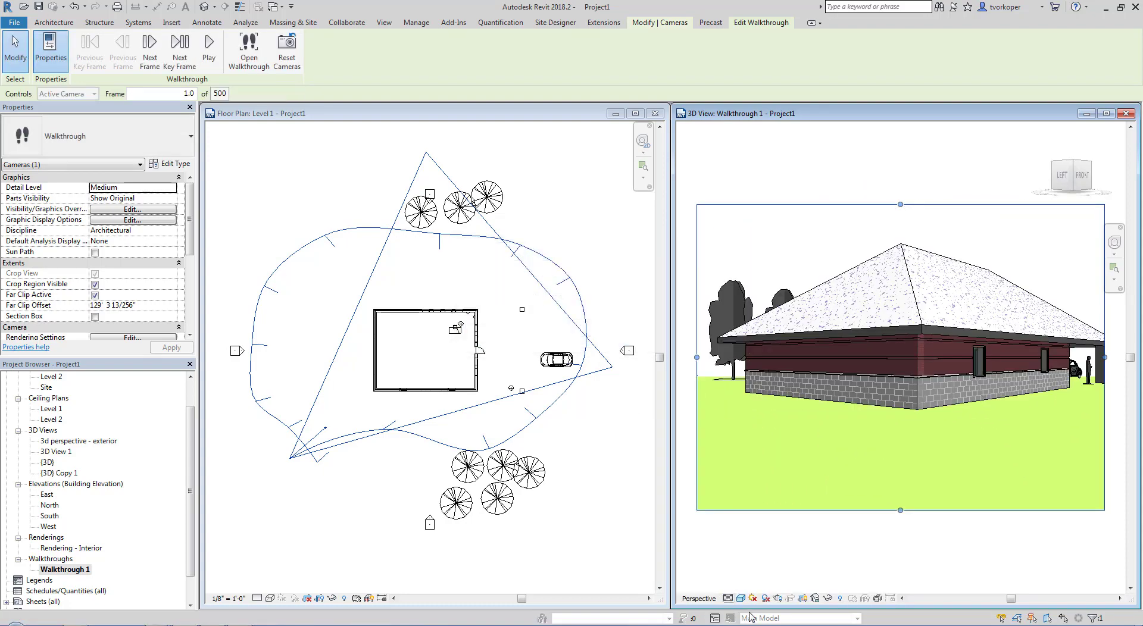
# Turn on shadows in the Walkthrough 1 view, replay the walkthrough and stop it partway.
pyautogui.click(765, 599)
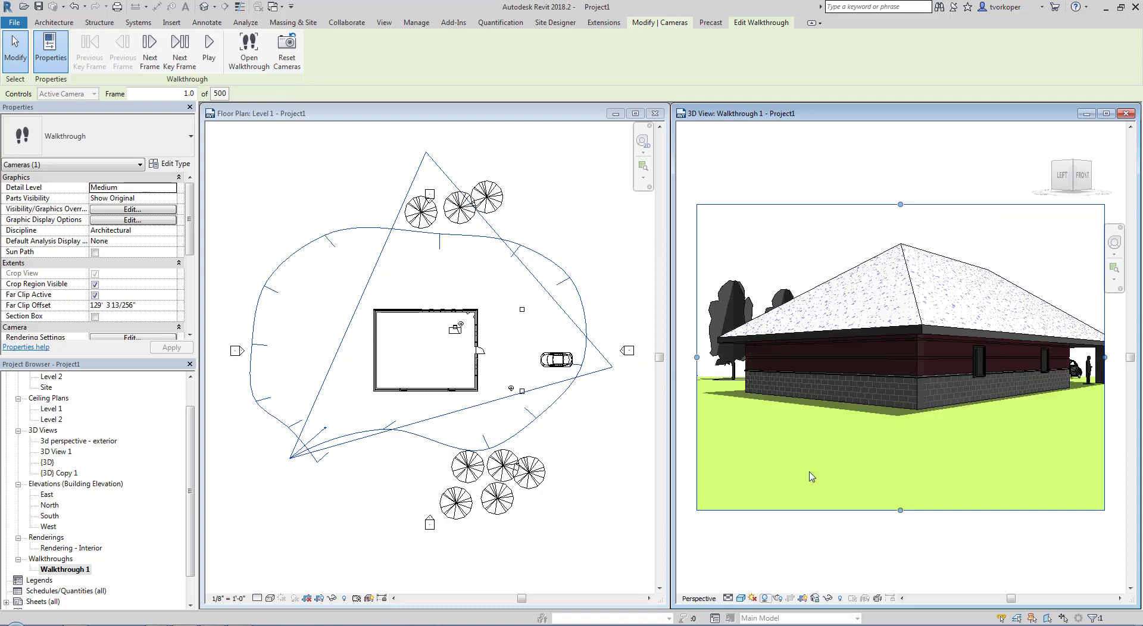
pyautogui.click(205, 52)
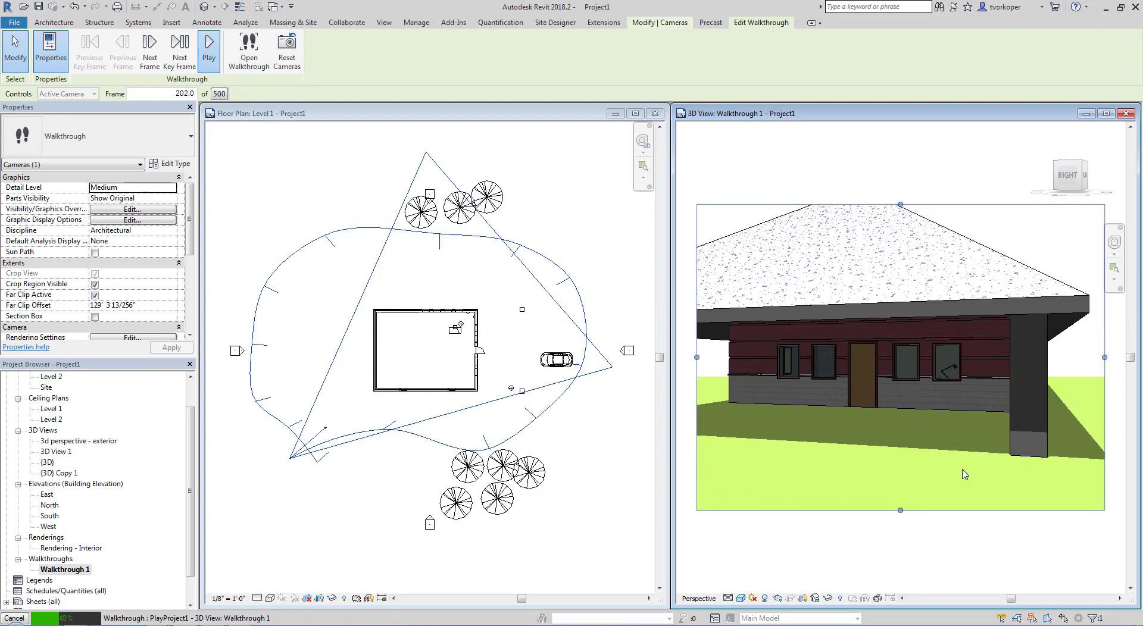
pyautogui.press('Escape')
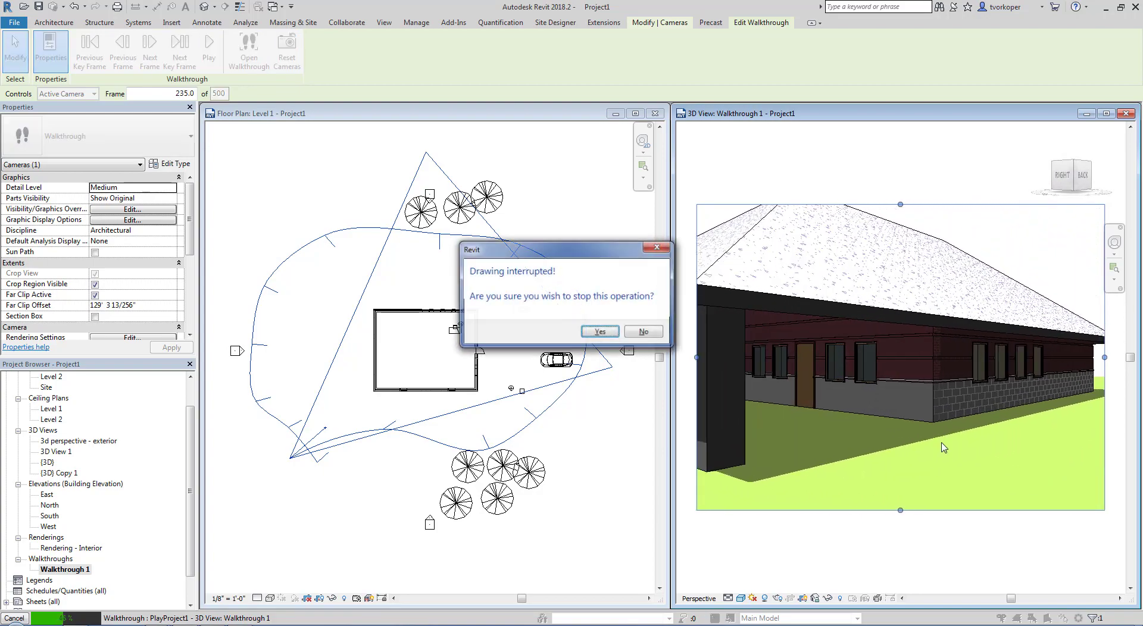
pyautogui.click(595, 331)
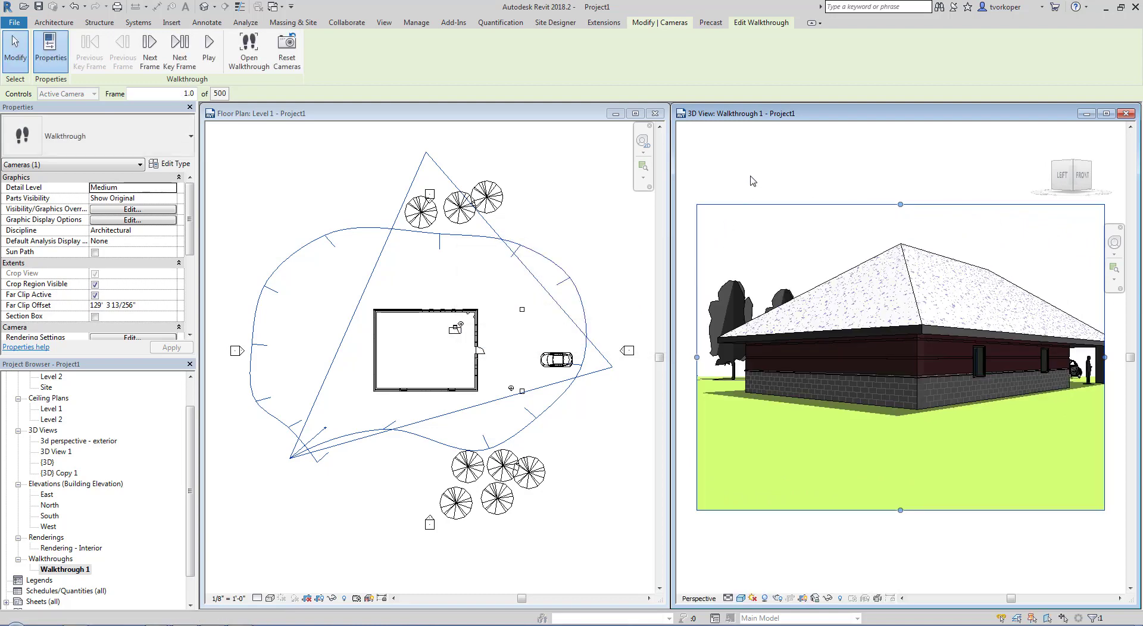
# Stop playing, make the Level 1 floor plan the active view and leave walkthrough editing with the camera still selected.
pyautogui.press('Escape')
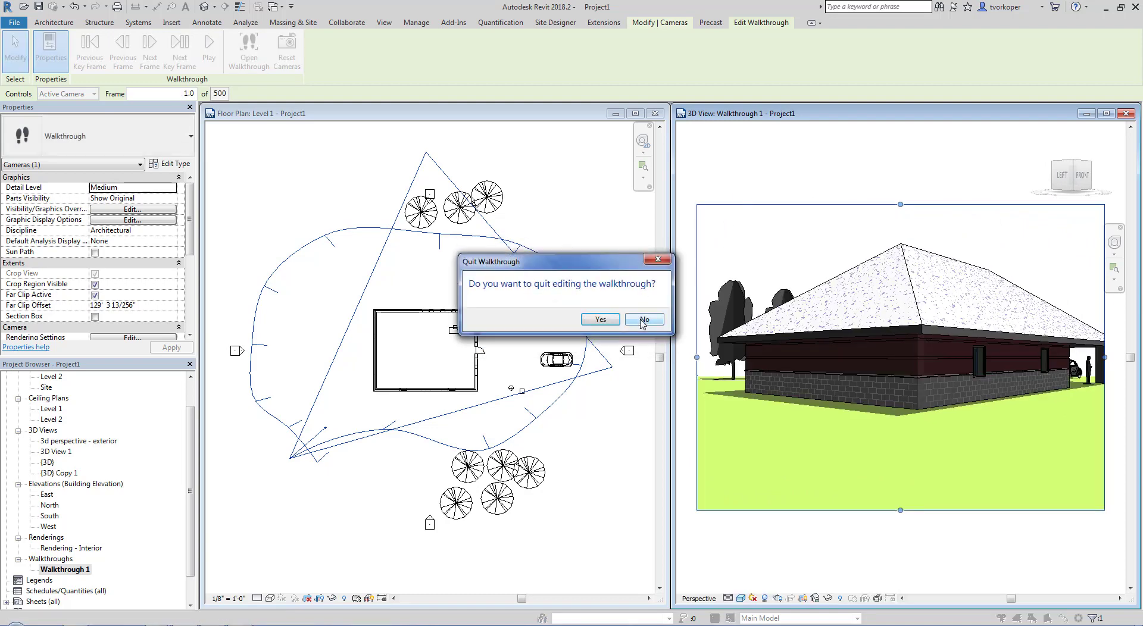
pyautogui.click(633, 321)
pyautogui.click(617, 272)
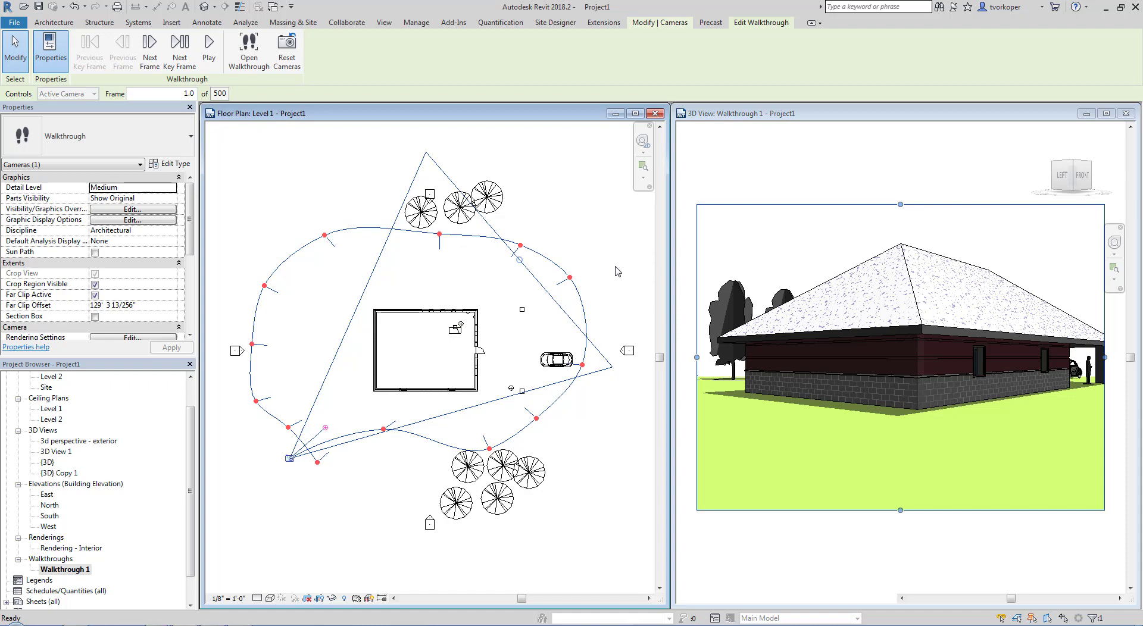
pyautogui.press('Escape')
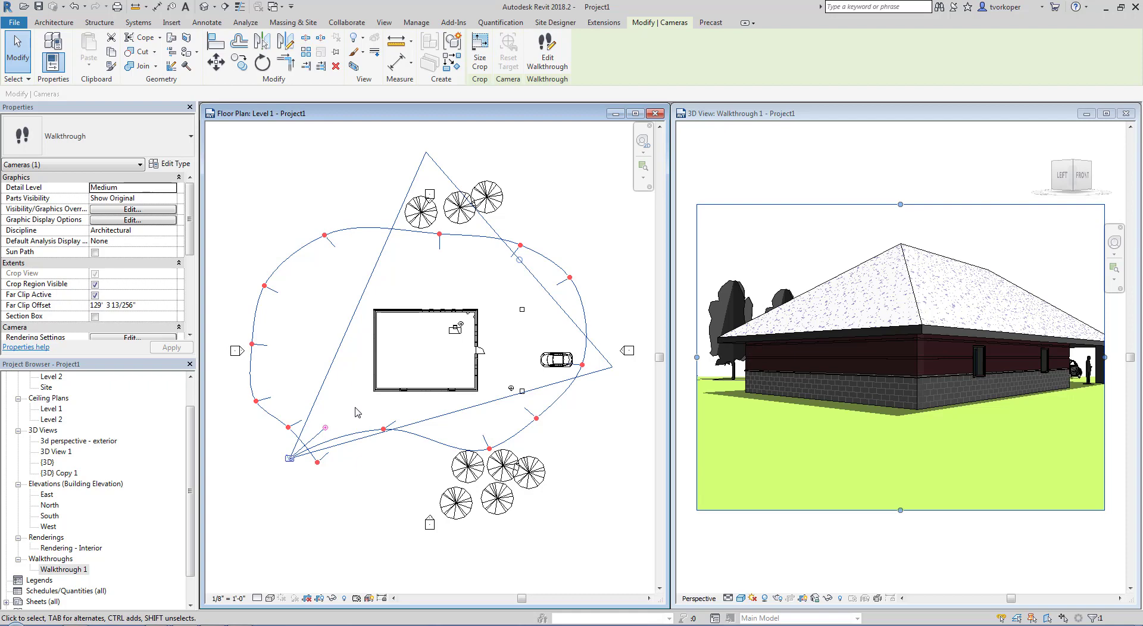
# Open the South elevation and tile it with the Level 1 floor plan and the Walkthrough 1 view.
pyautogui.click(50, 517)
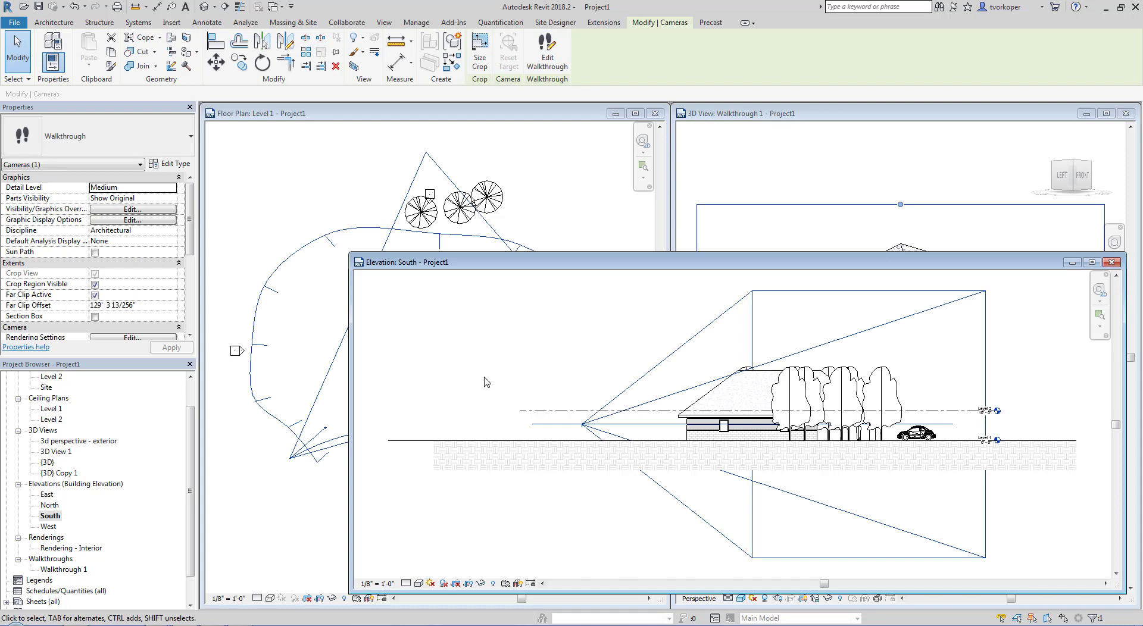
pyautogui.press('w')
pyautogui.press('t')
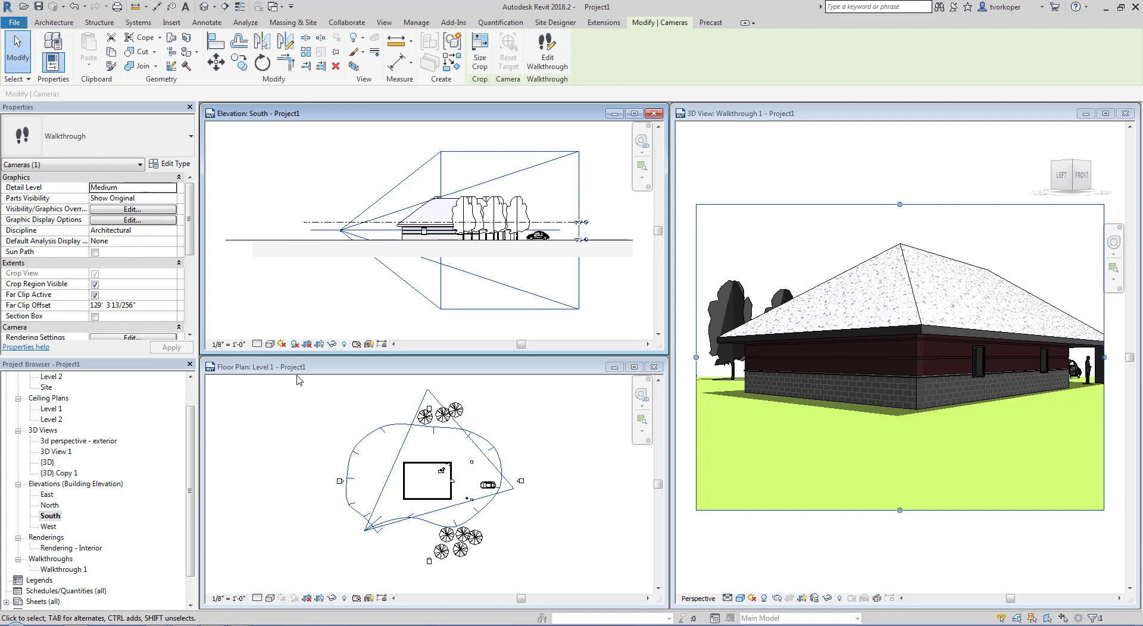
# Resume editing the walkthrough from the Walkthrough 1 view and make the South elevation the active view.
pyautogui.click(809, 187)
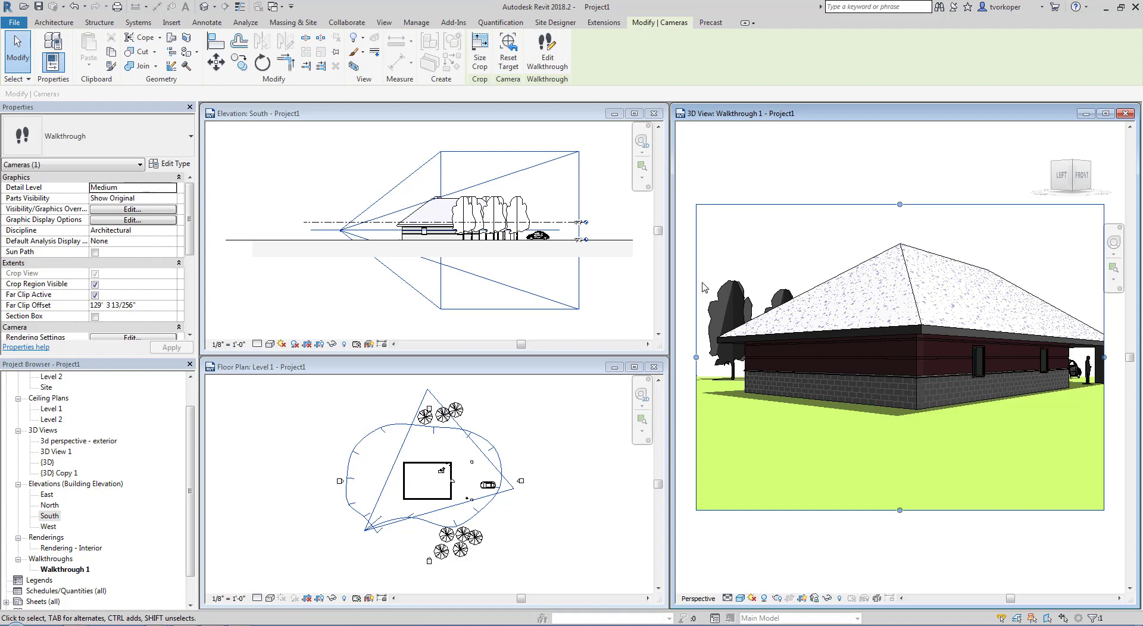
pyautogui.click(547, 55)
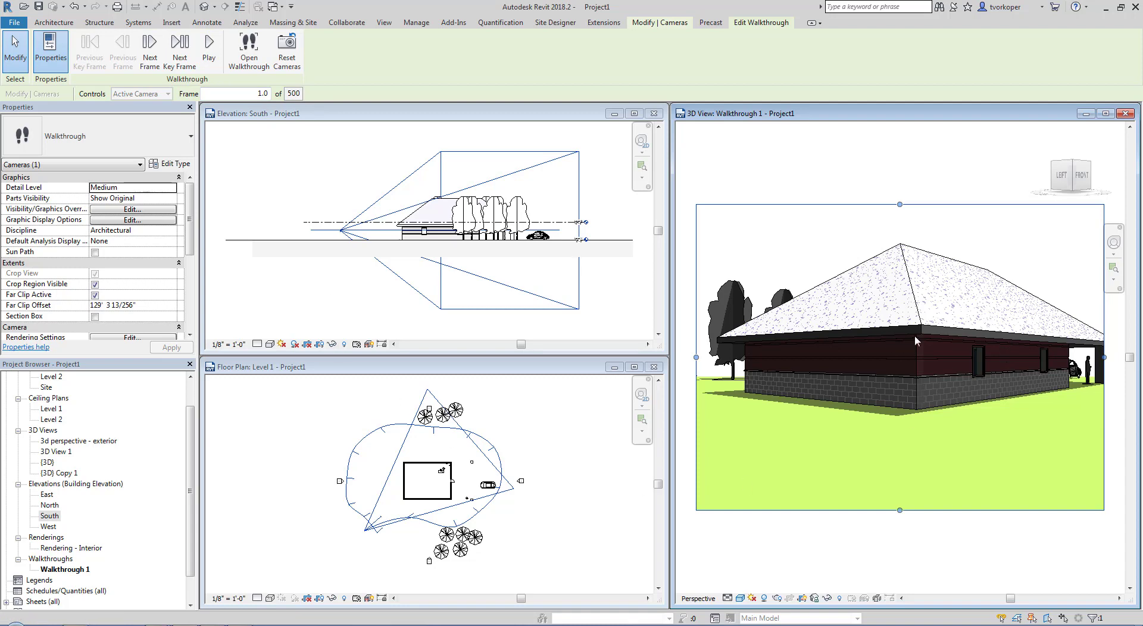
pyautogui.click(493, 118)
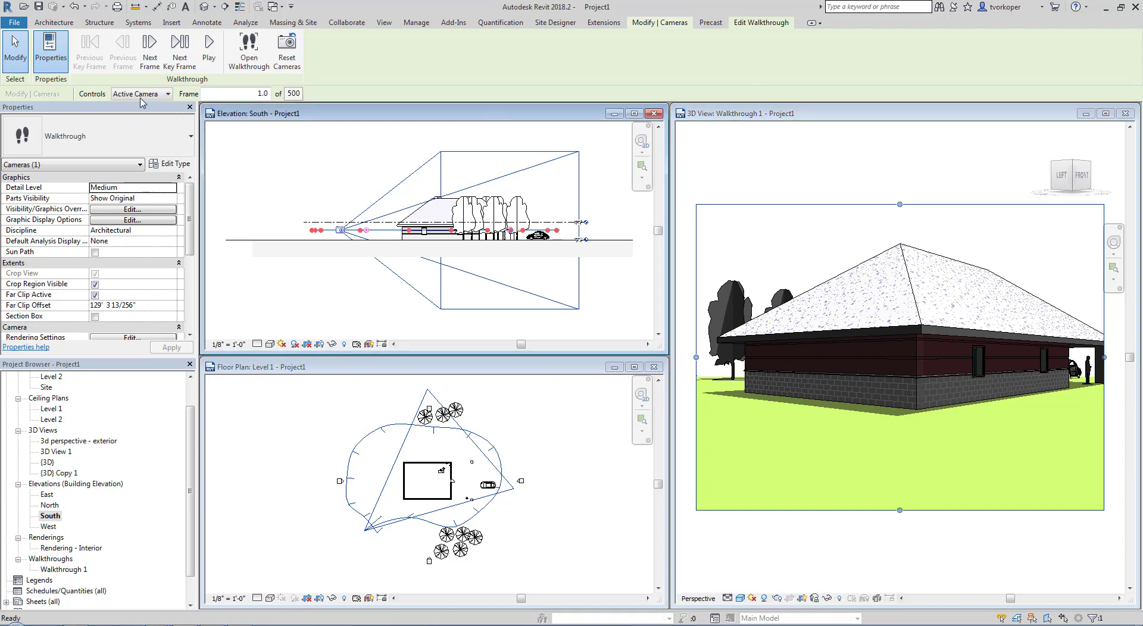
# Switch the walkthrough controls to Path and raise the first key frame well above the roof in the South elevation.
pyautogui.click(149, 93)
pyautogui.click(139, 115)
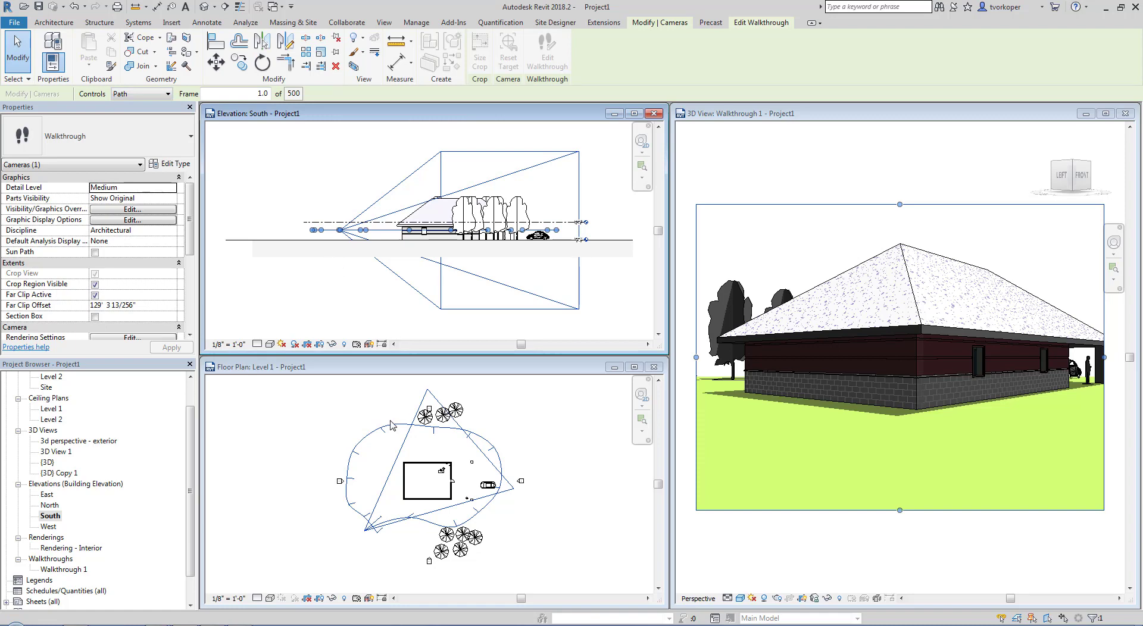
pyautogui.scroll(2, 339, 241)
pyautogui.scroll(4, 338, 241)
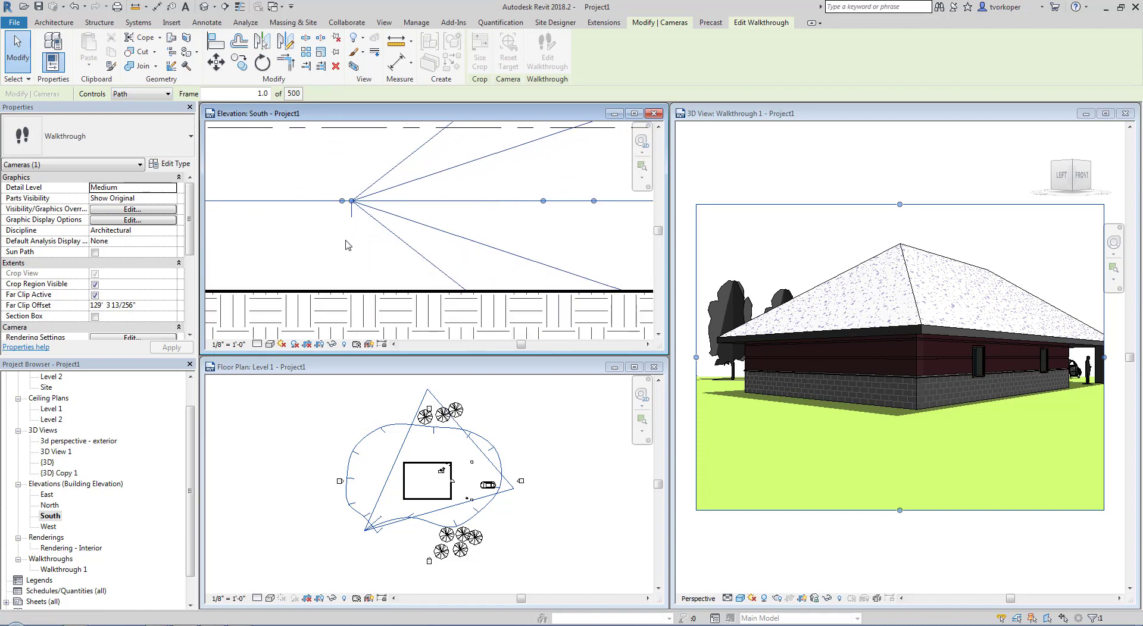
pyautogui.scroll(-4, 349, 238)
pyautogui.scroll(3, 348, 241)
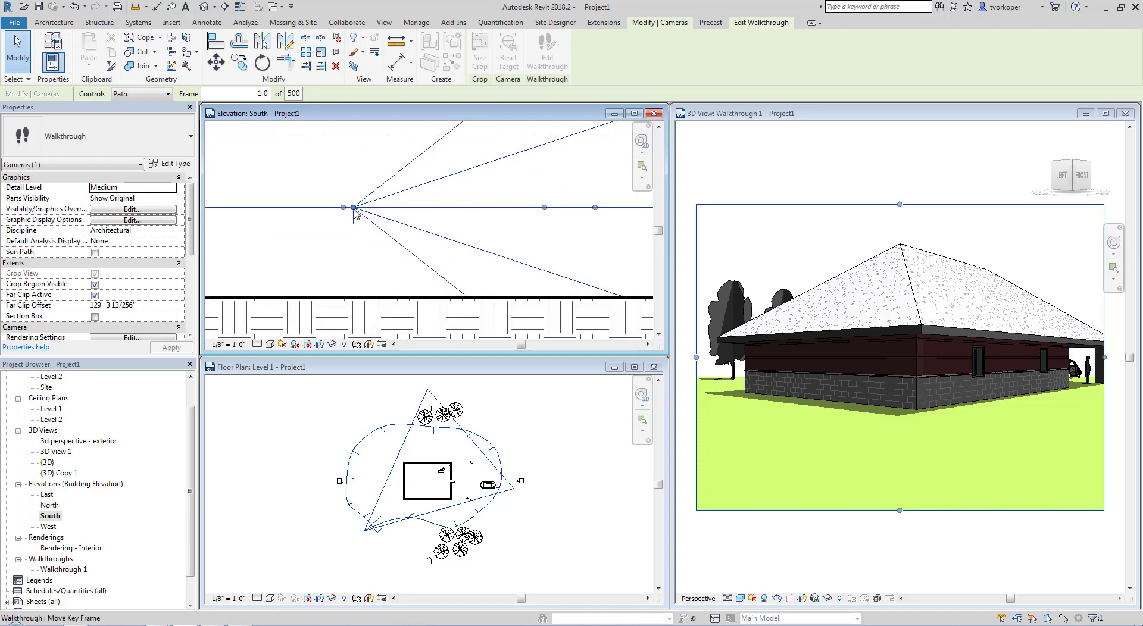
pyautogui.scroll(-4, 351, 250)
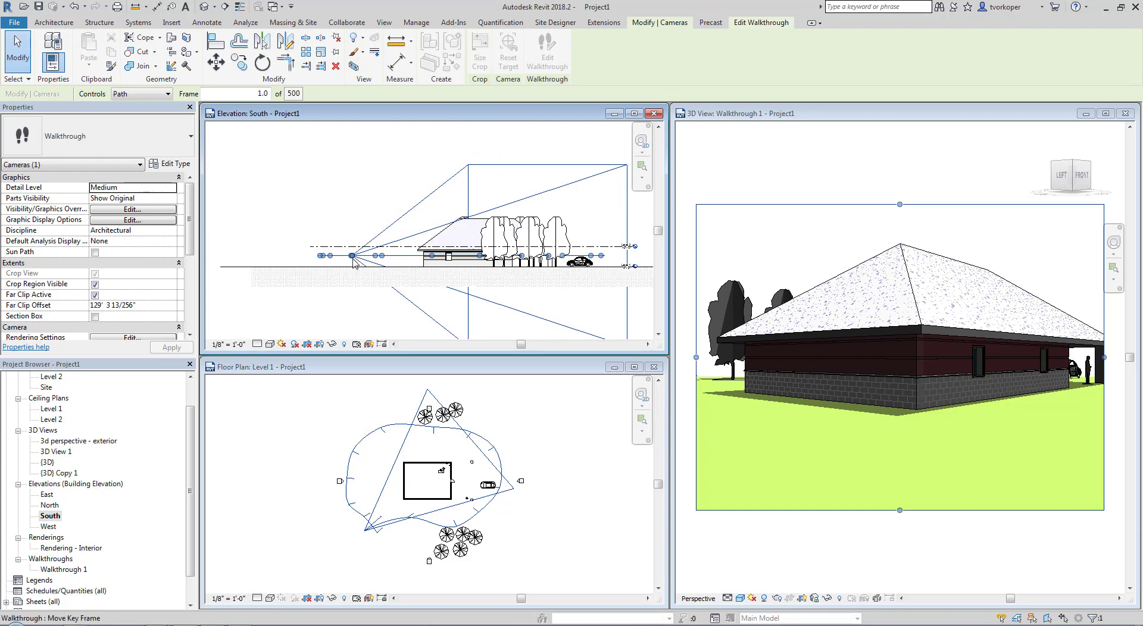
pyautogui.moveTo(355, 260); pyautogui.dragTo(359, 176)
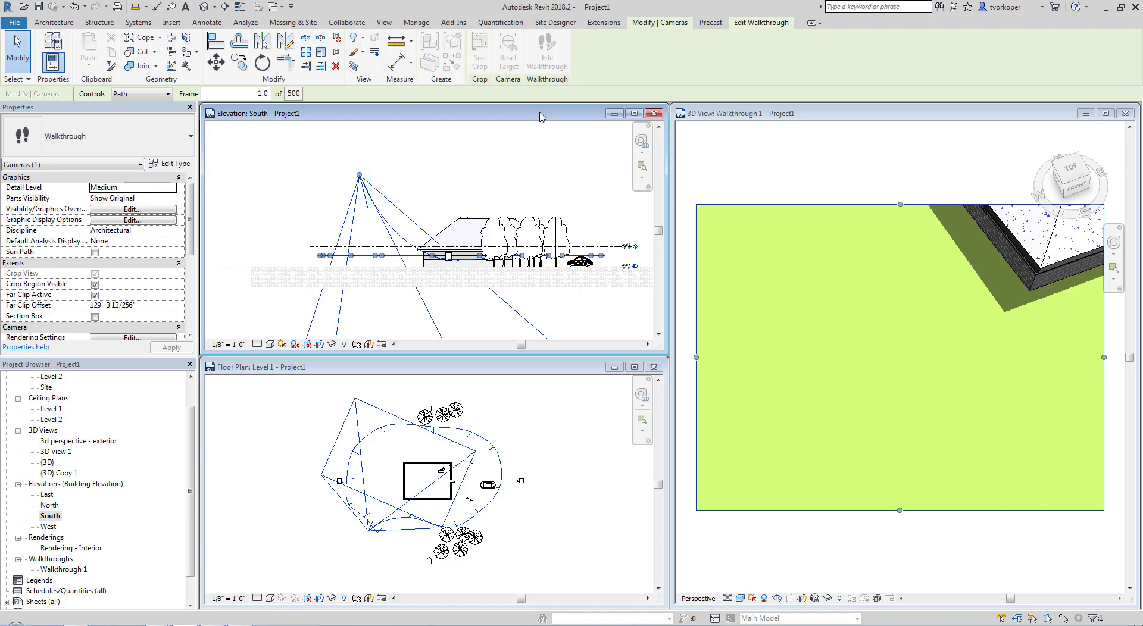
# Switch the controls to Active Camera and tilt the first camera's target in the South elevation to look down on the building.
pyautogui.click(138, 94)
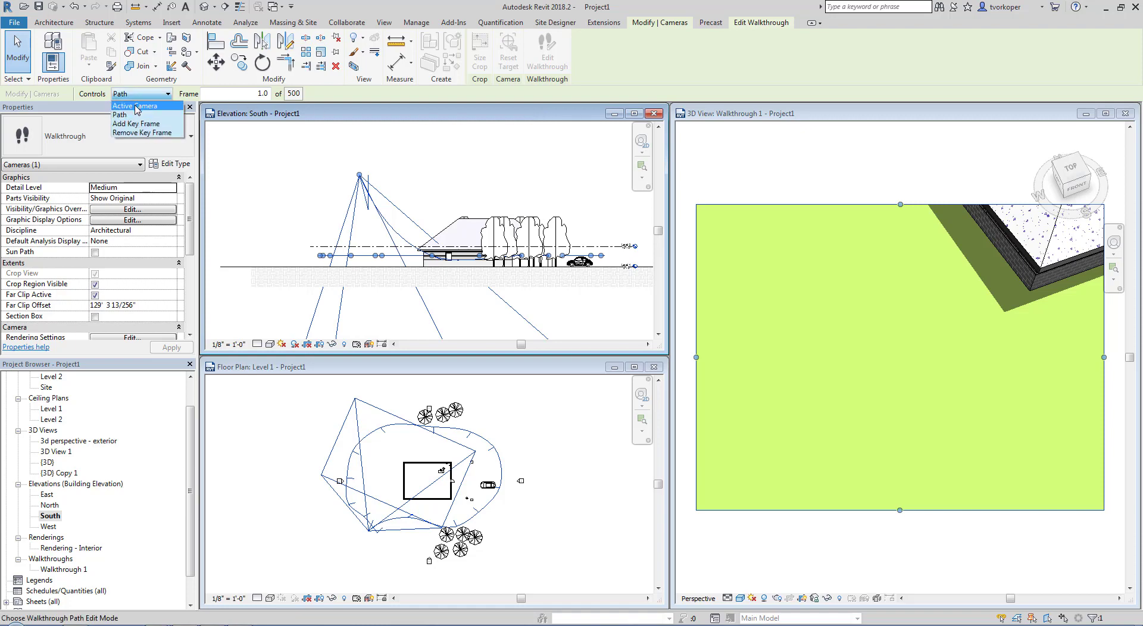
pyautogui.click(136, 106)
pyautogui.moveTo(372, 210); pyautogui.dragTo(388, 194)
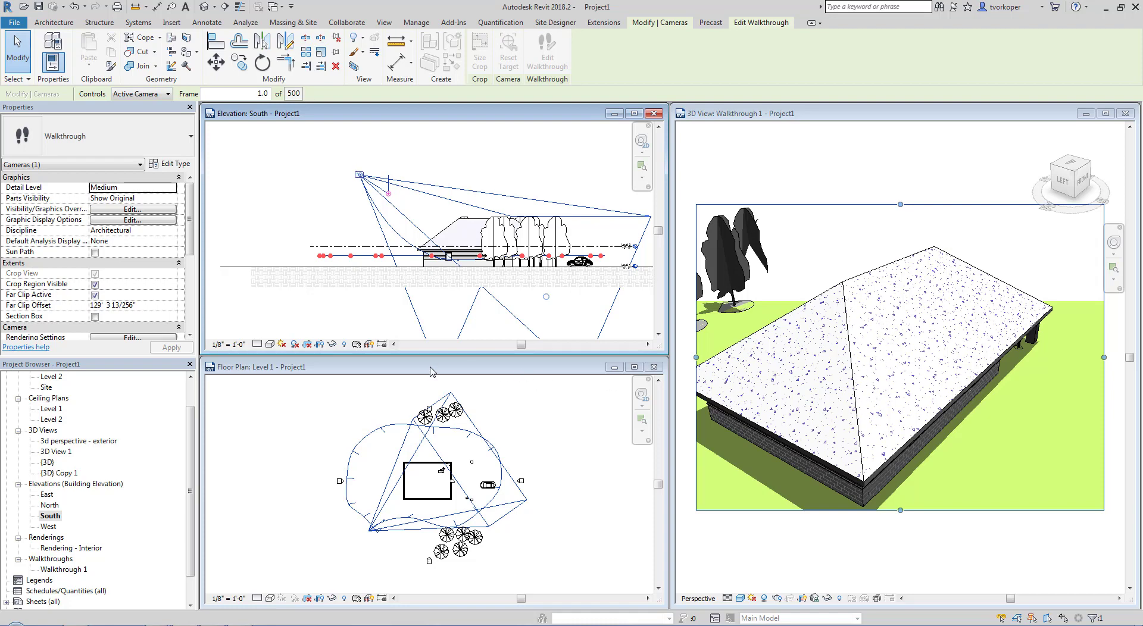
# In the Level 1 floor plan, switch the controls to Path and move the first key frame diagonally farther from the building.
pyautogui.click(302, 370)
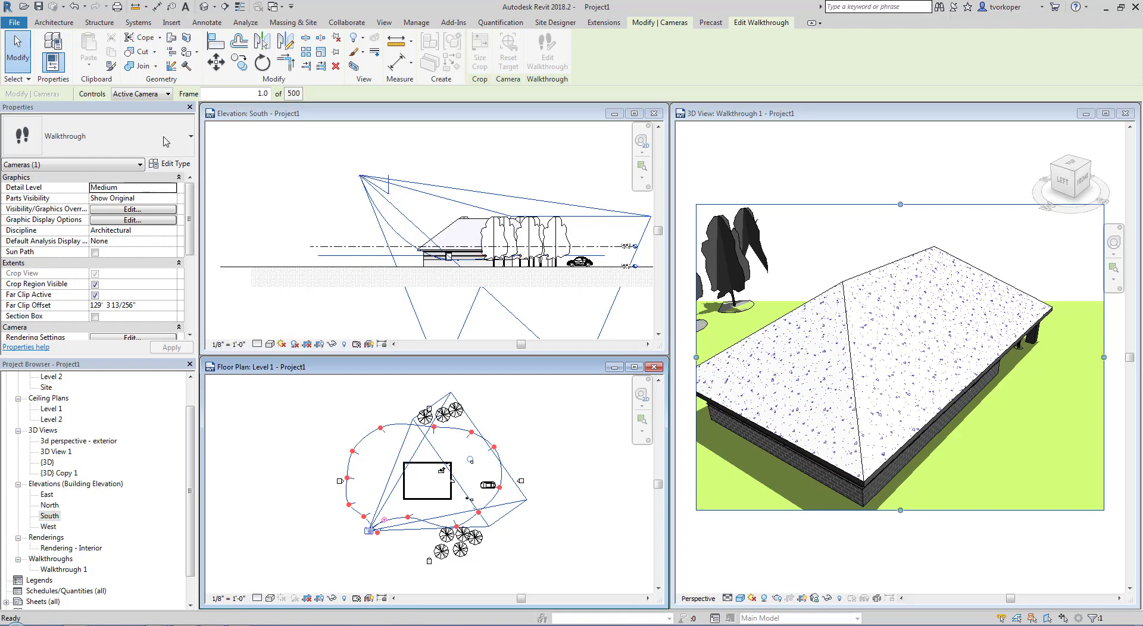
pyautogui.click(146, 96)
pyautogui.click(119, 115)
pyautogui.moveTo(369, 530); pyautogui.dragTo(334, 547)
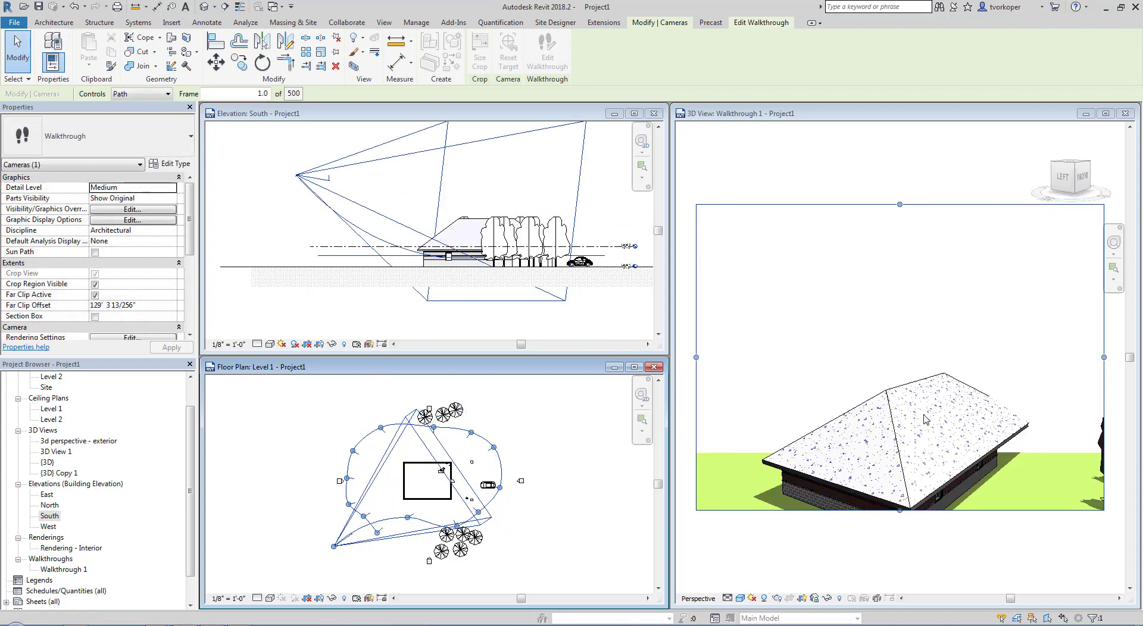
# In the South elevation, switch the controls to Active Camera and re-aim the first camera down at the whole building.
pyautogui.click(462, 115)
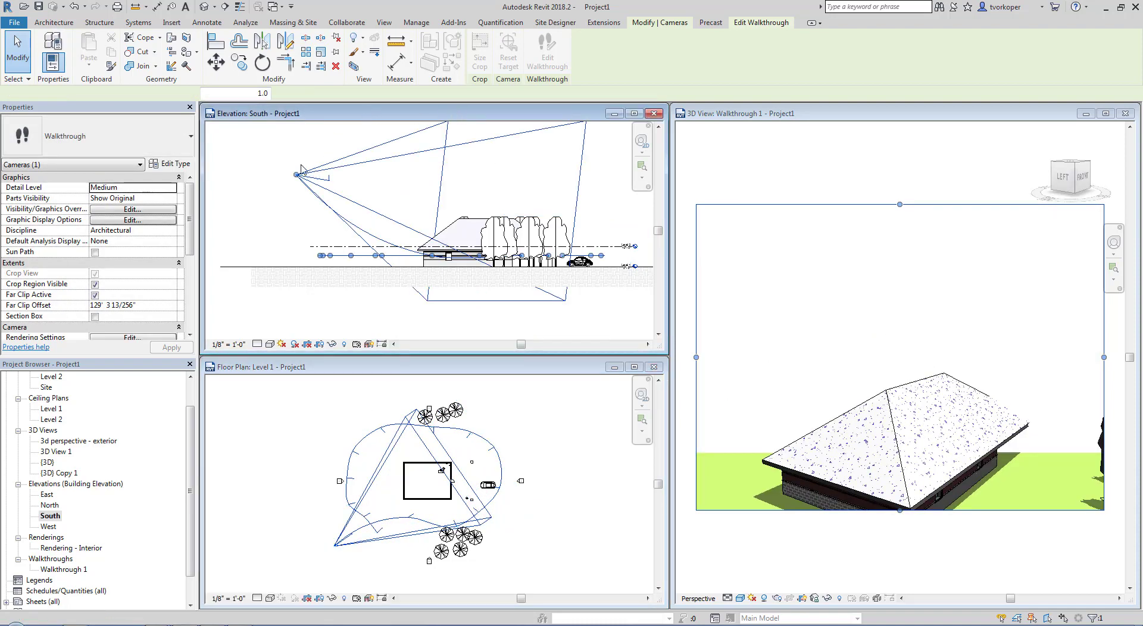
pyautogui.click(150, 95)
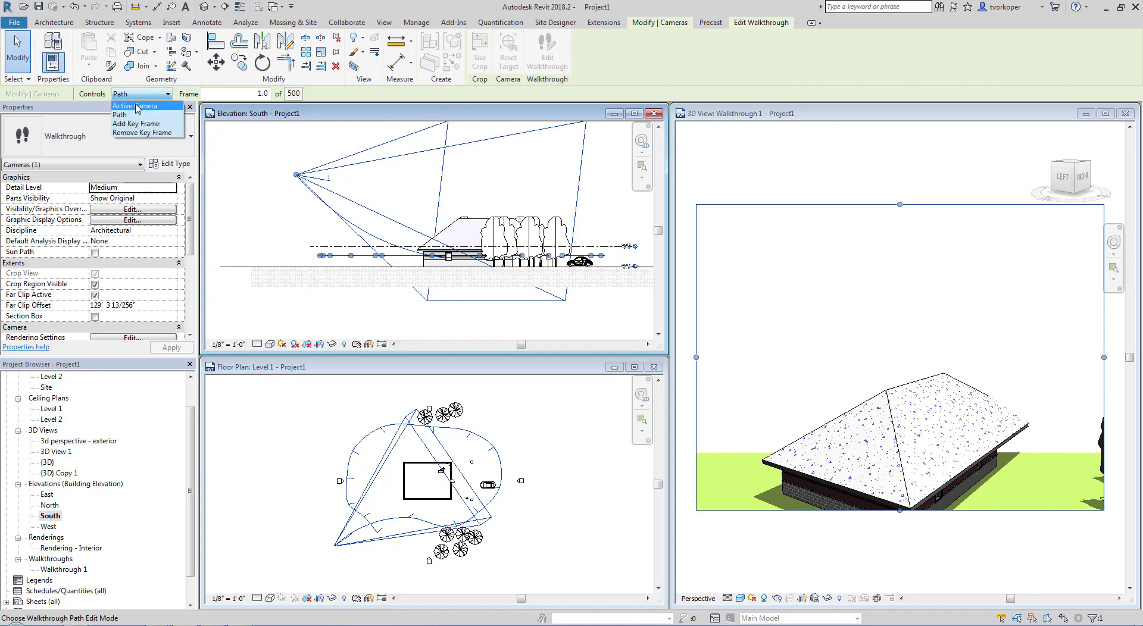
pyautogui.click(136, 107)
pyautogui.moveTo(329, 180); pyautogui.dragTo(559, 280)
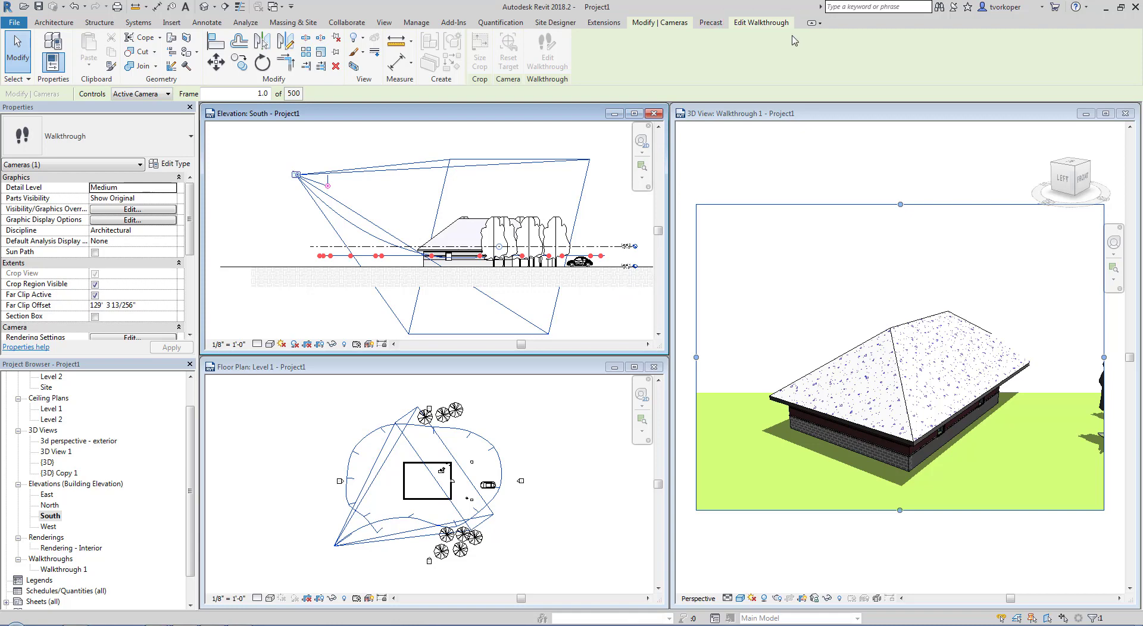
# Advance to the next key frame, switch the controls to Path and raise that key frame just above roof height in the South elevation.
pyautogui.click(768, 24)
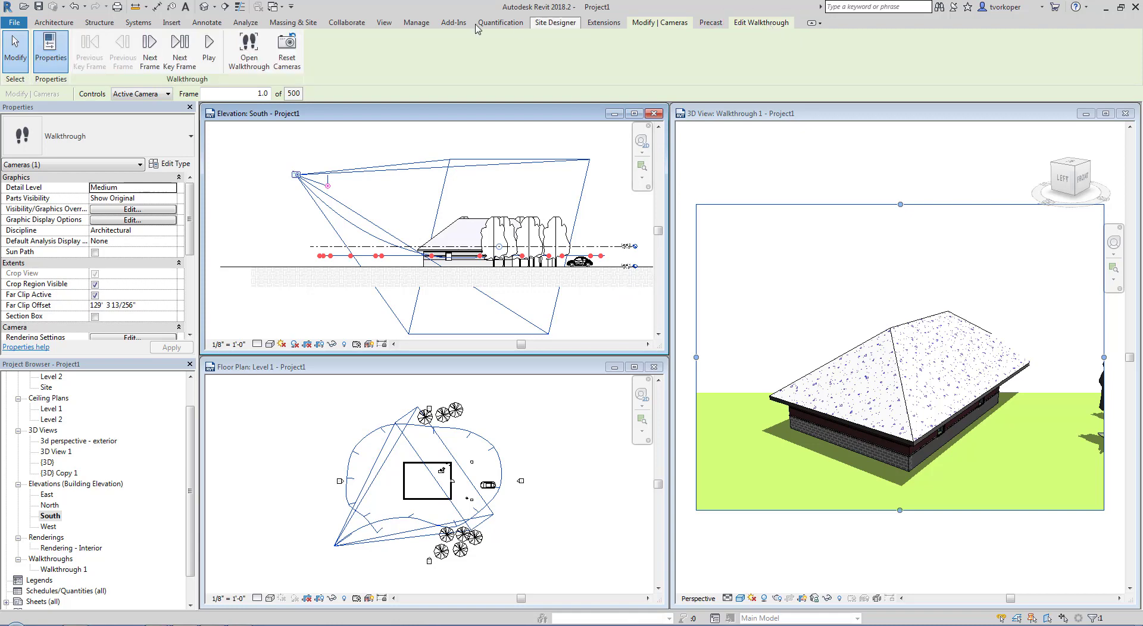
pyautogui.click(181, 50)
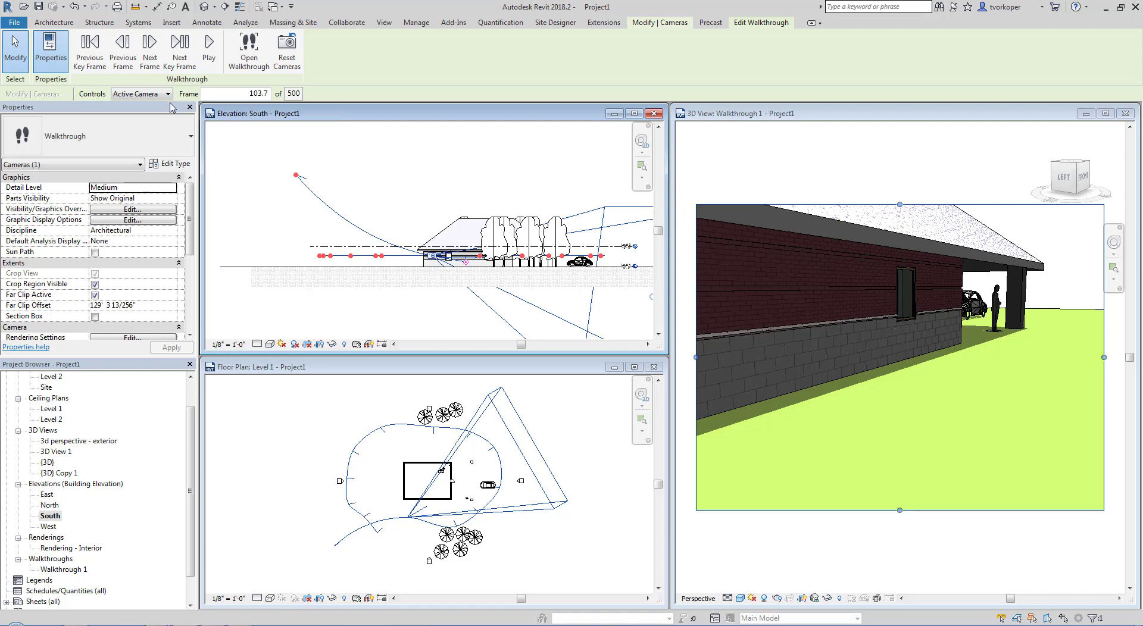
pyautogui.click(152, 94)
pyautogui.click(146, 115)
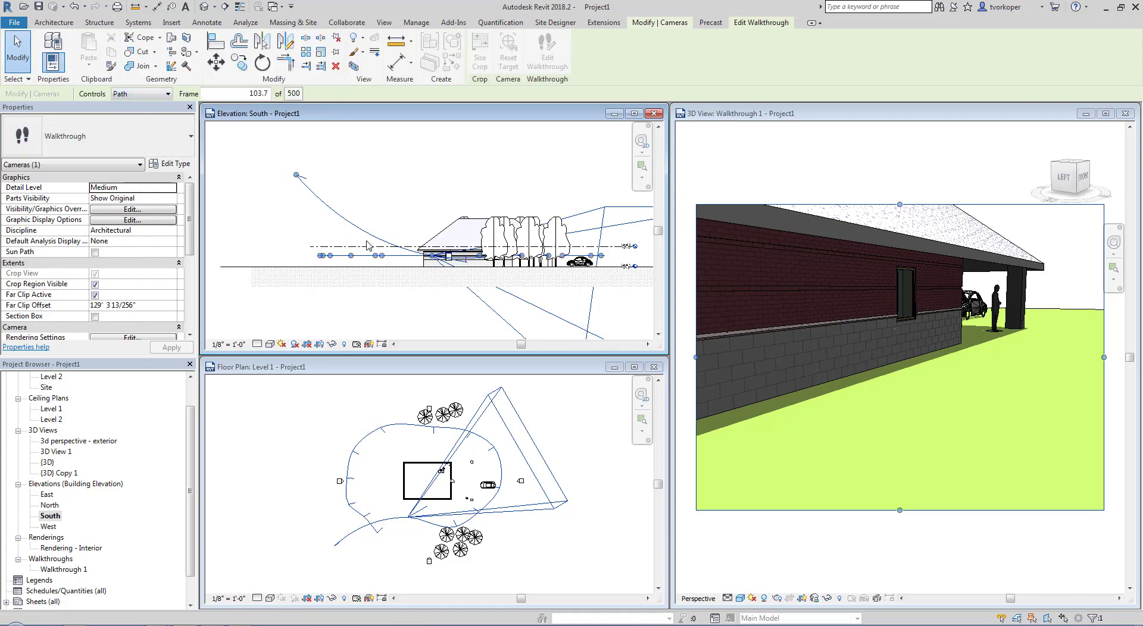
pyautogui.moveTo(429, 262); pyautogui.dragTo(423, 207)
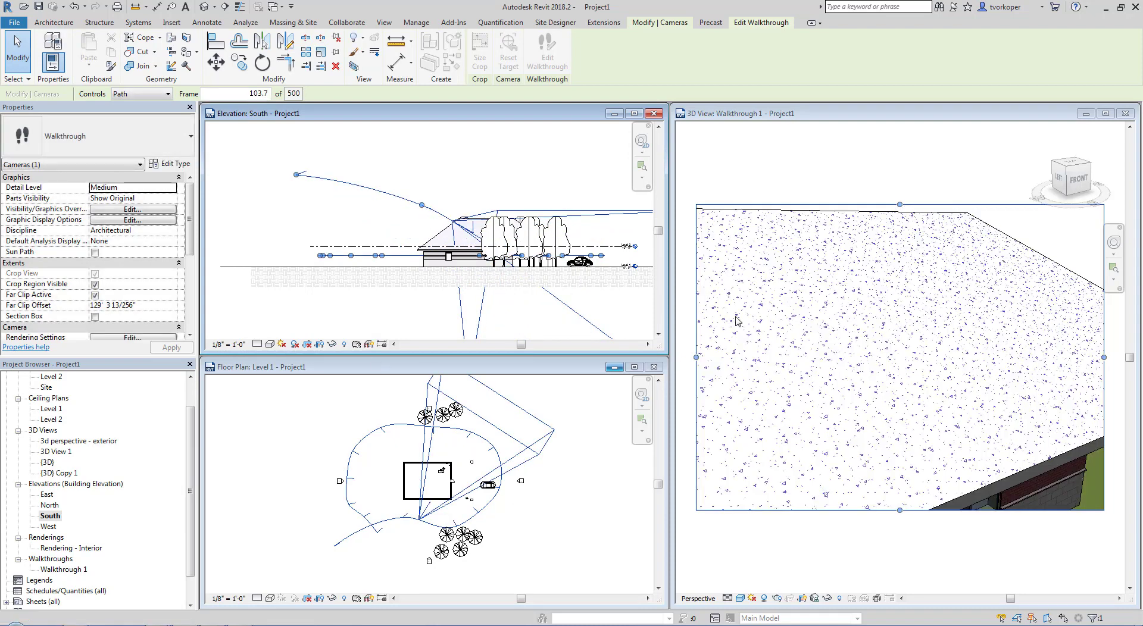
# Move the second key frame farther south of the building in the floor plan and return to the South elevation with the walkthrough tools.
pyautogui.click(429, 367)
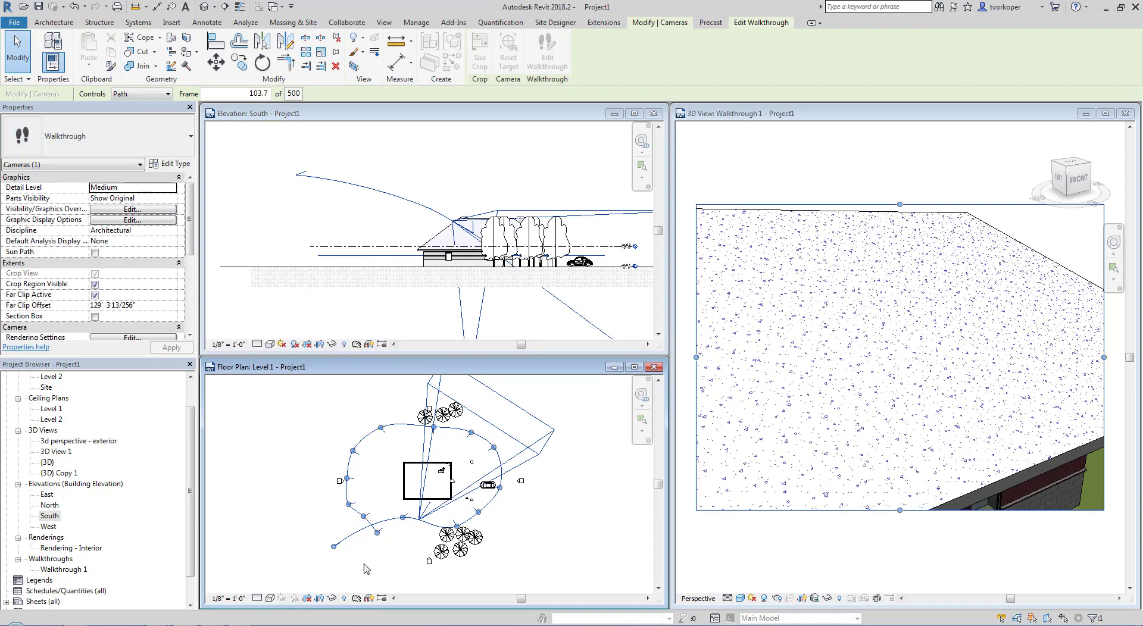
pyautogui.moveTo(403, 517); pyautogui.dragTo(393, 547)
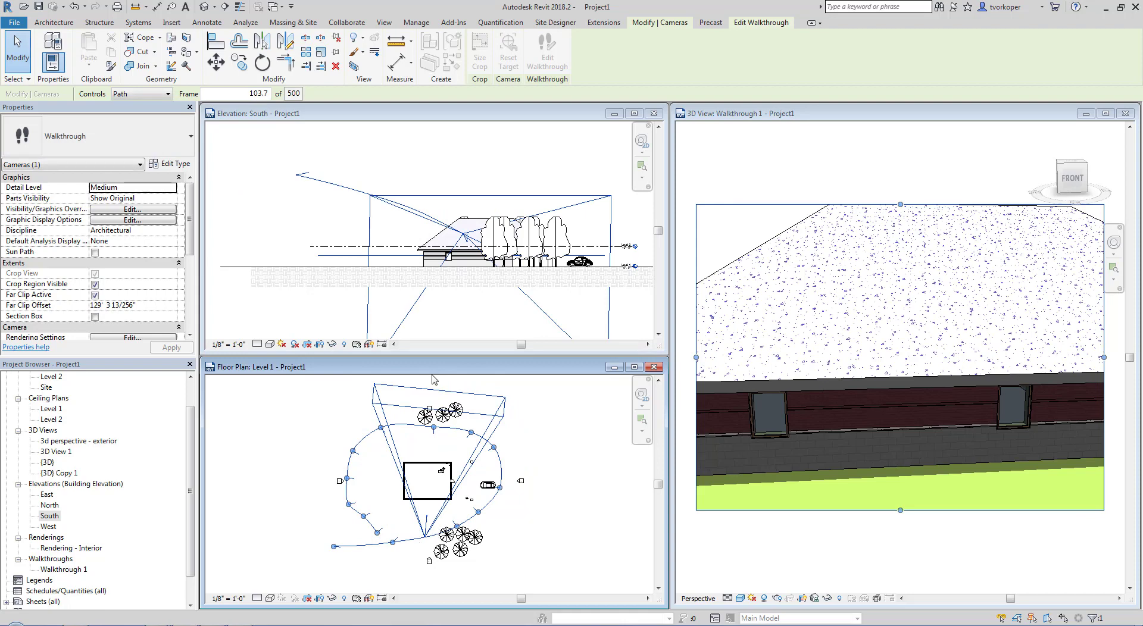
pyautogui.click(327, 120)
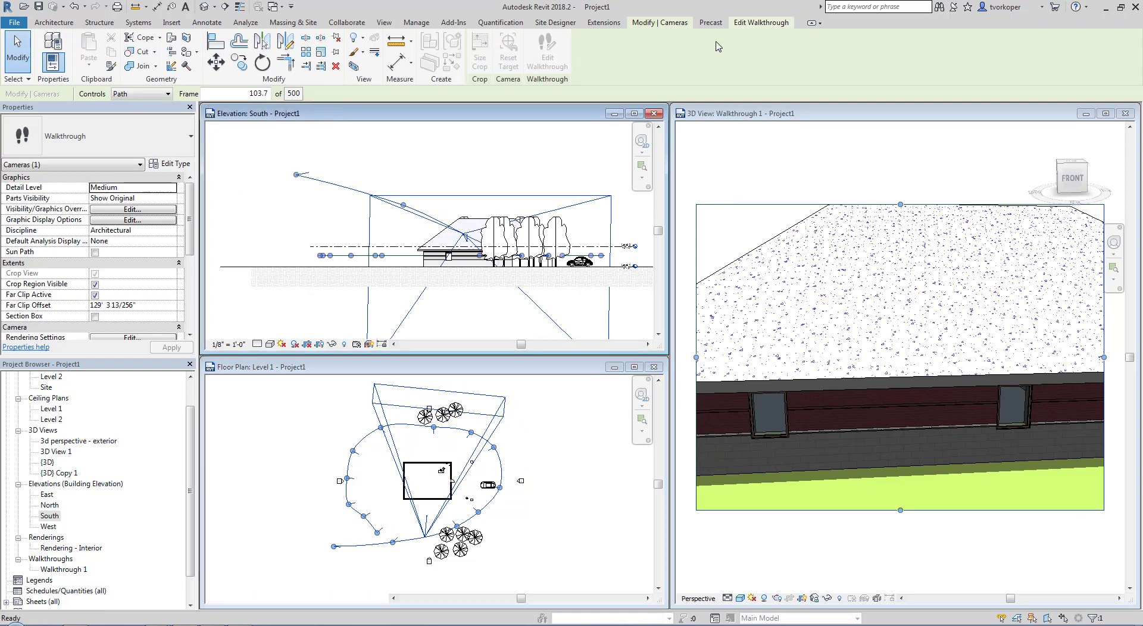
pyautogui.click(751, 23)
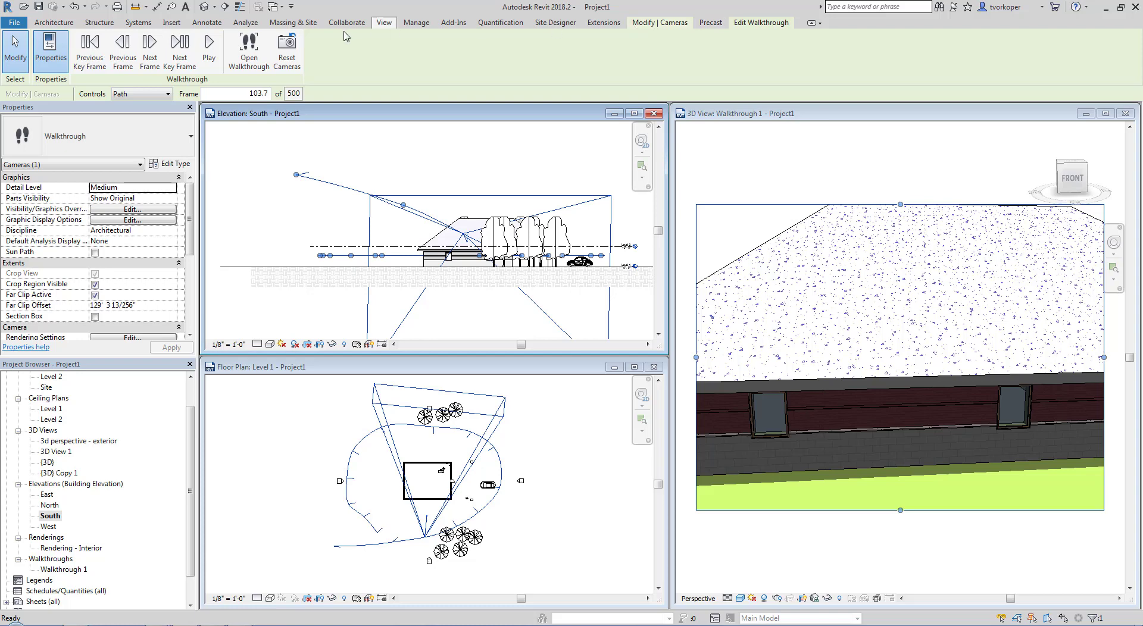
# Advance to the third key frame with Path controls active and raise it to about mid-roof height in the South elevation.
pyautogui.click(179, 48)
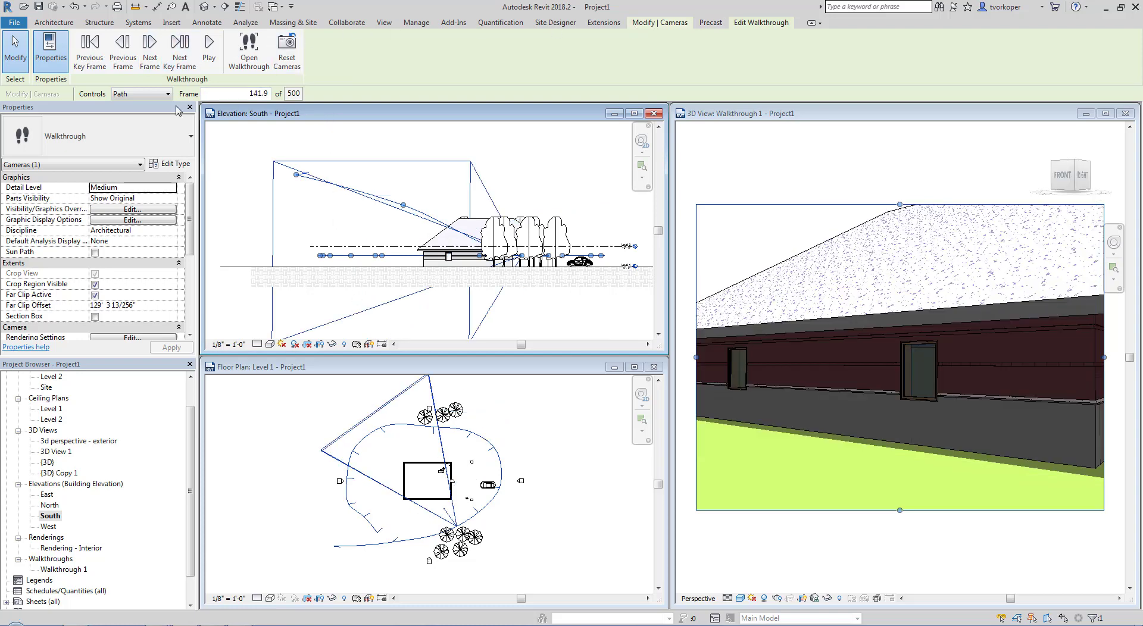
pyautogui.click(155, 95)
pyautogui.click(155, 95)
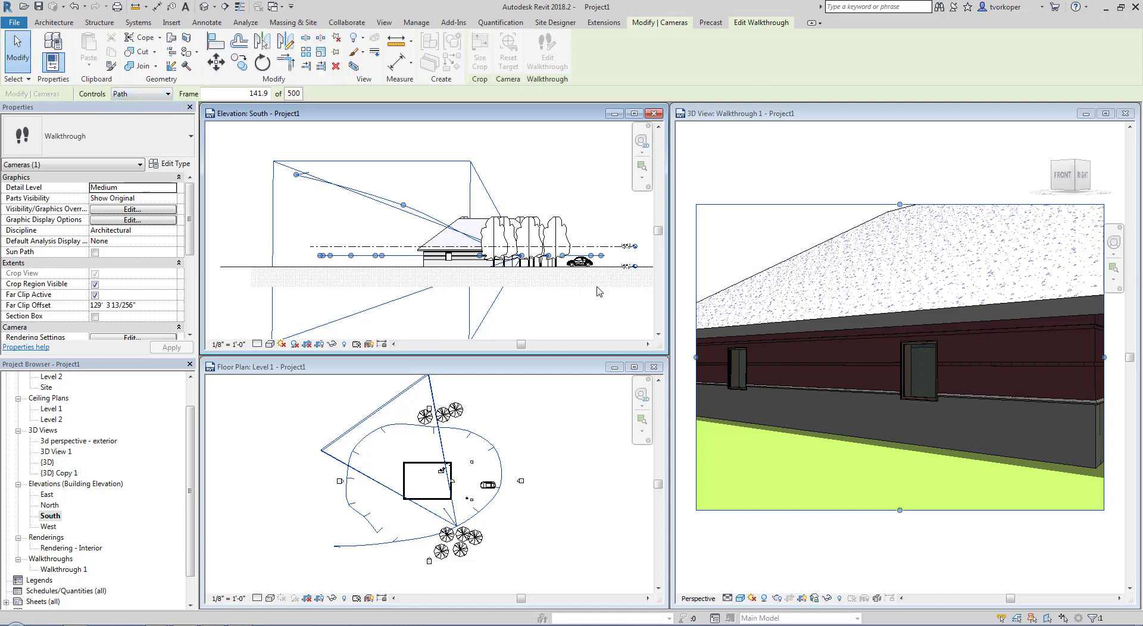
pyautogui.scroll(3, 550, 286)
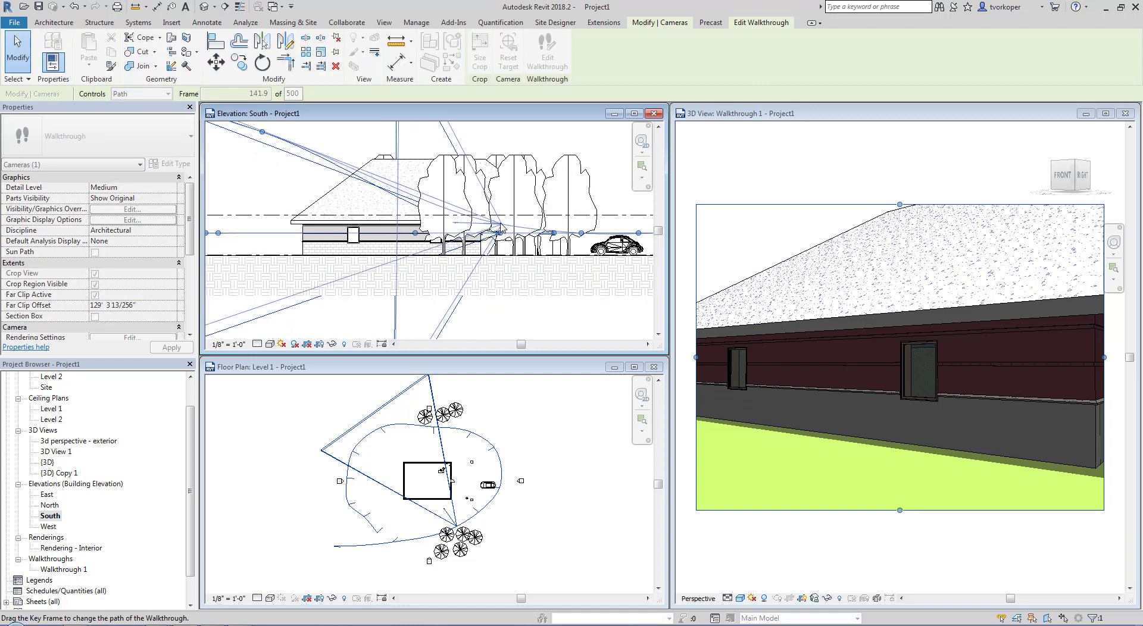
pyautogui.moveTo(503, 198); pyautogui.dragTo(505, 191)
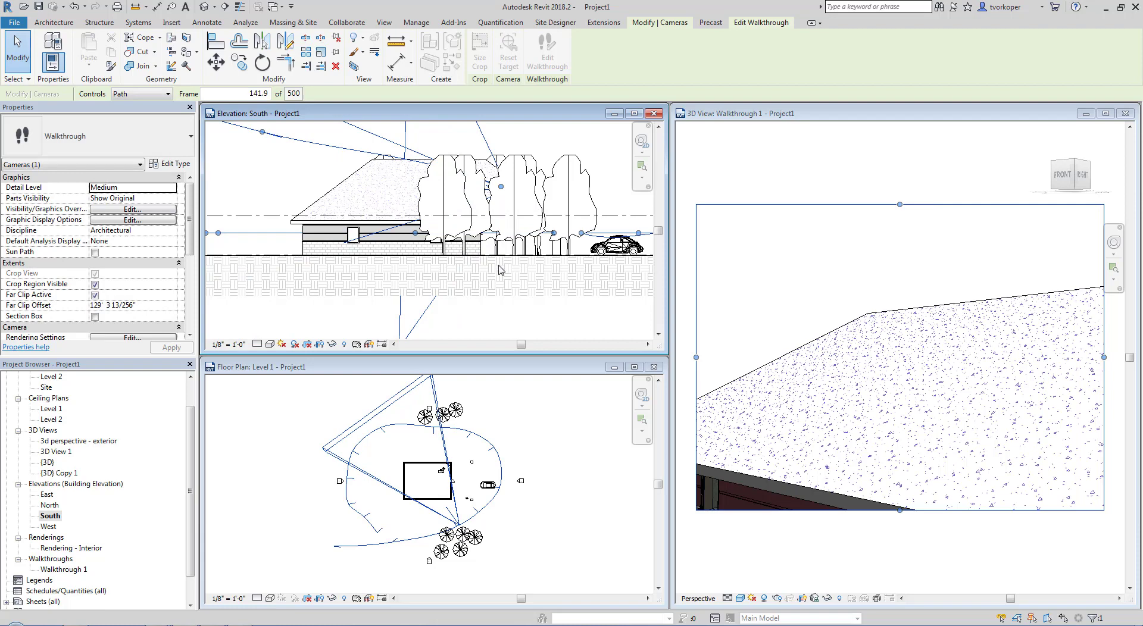
# Advance through the fourth and fifth key frames, raising each to about the upper level line in the South elevation.
pyautogui.click(751, 26)
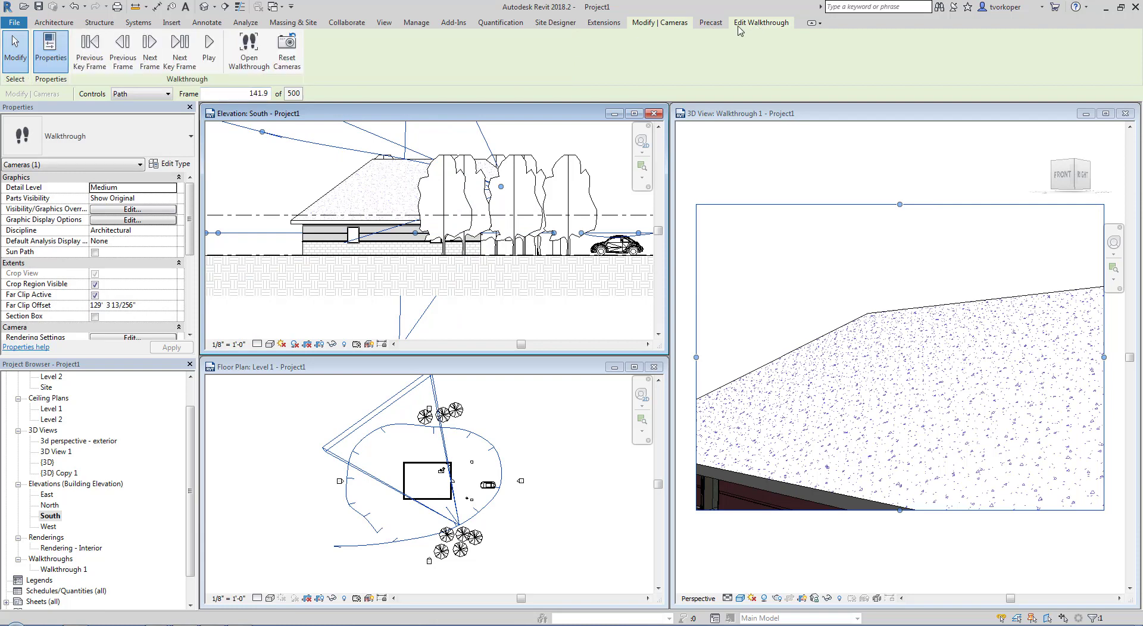
pyautogui.click(192, 66)
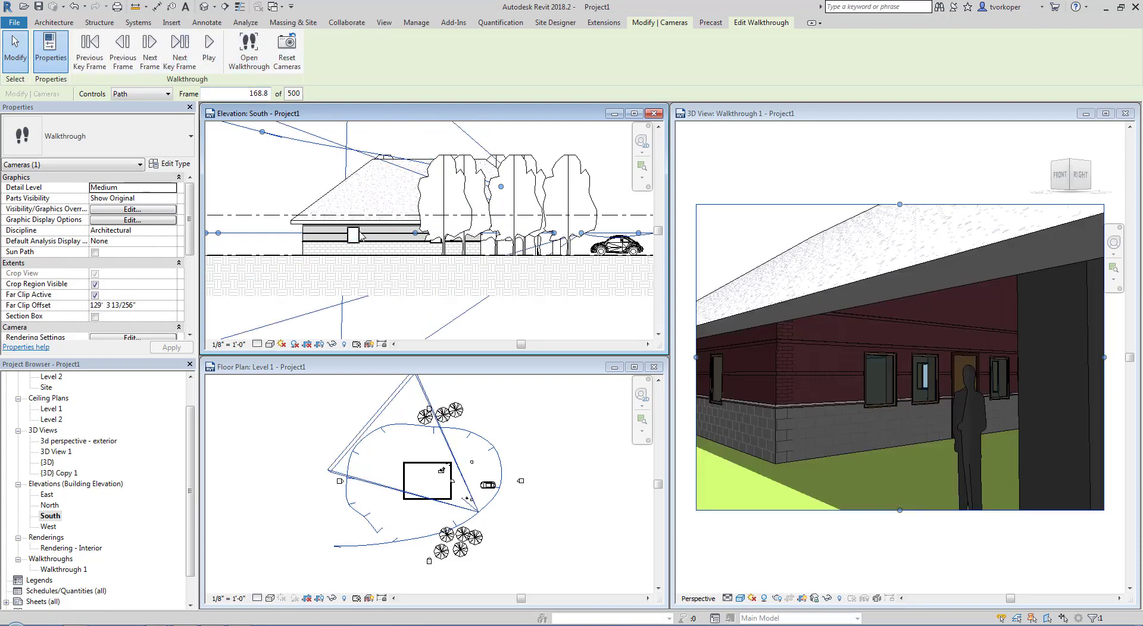
pyautogui.scroll(-2, 417, 240)
pyautogui.moveTo(506, 232); pyautogui.dragTo(508, 213)
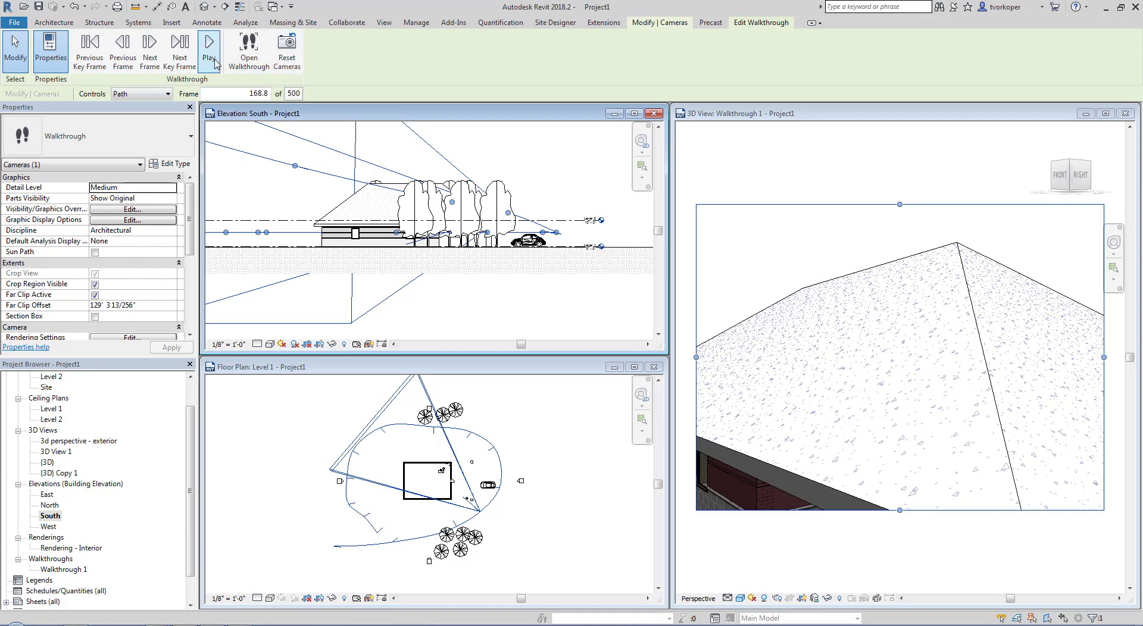
pyautogui.click(180, 51)
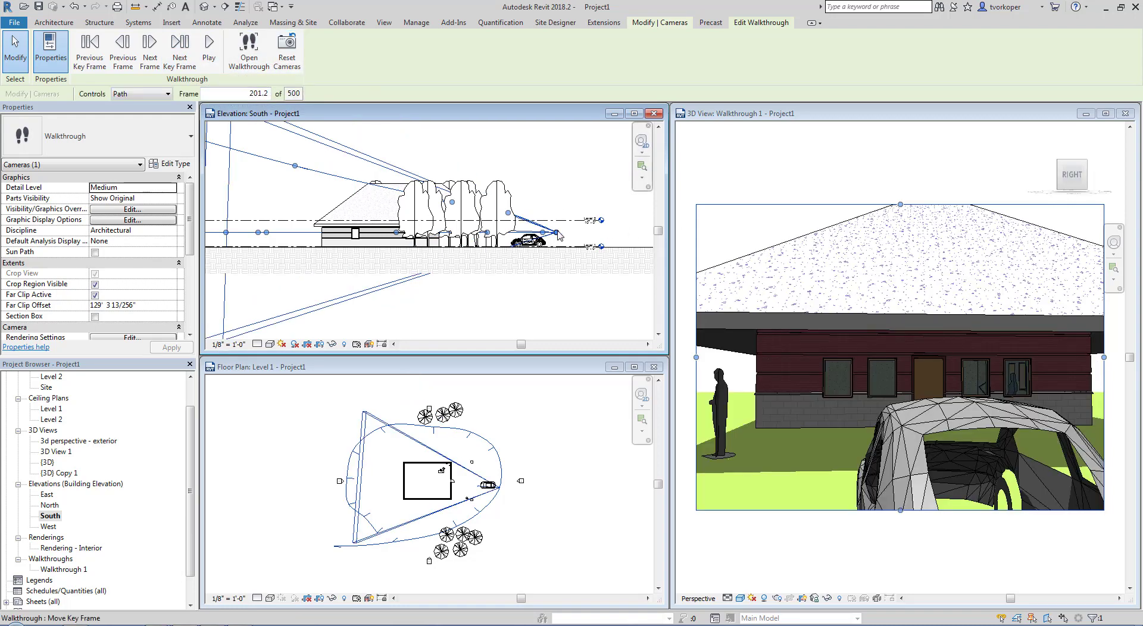
pyautogui.moveTo(557, 232); pyautogui.dragTo(557, 219)
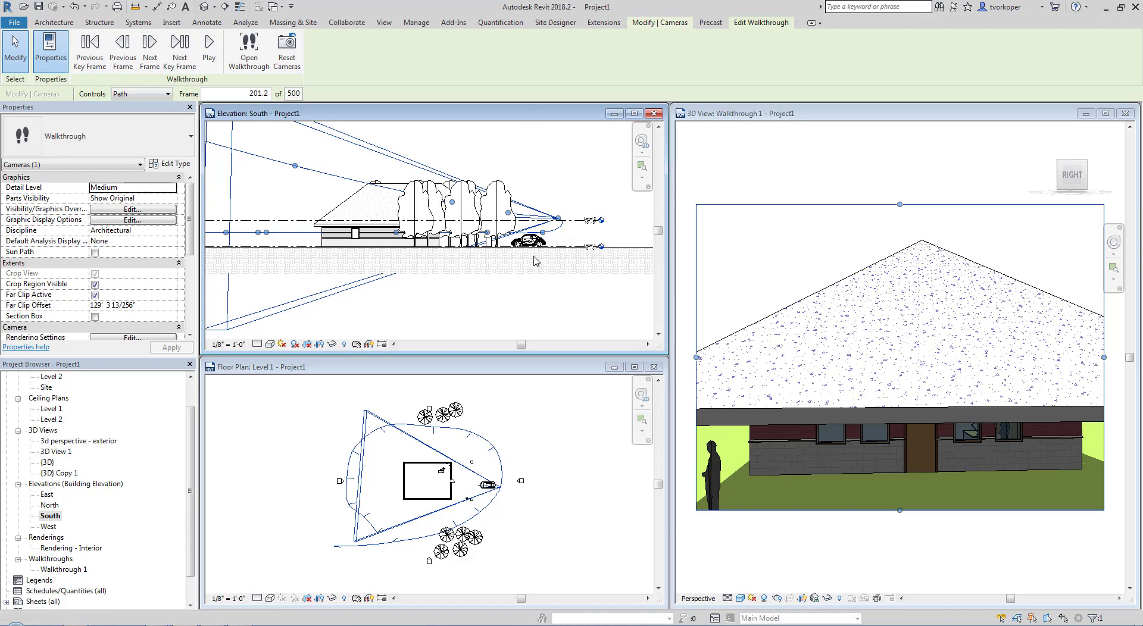
# Set the walkthrough's current frame to 1 and make the South elevation the active view.
pyautogui.scroll(-2, 537, 261)
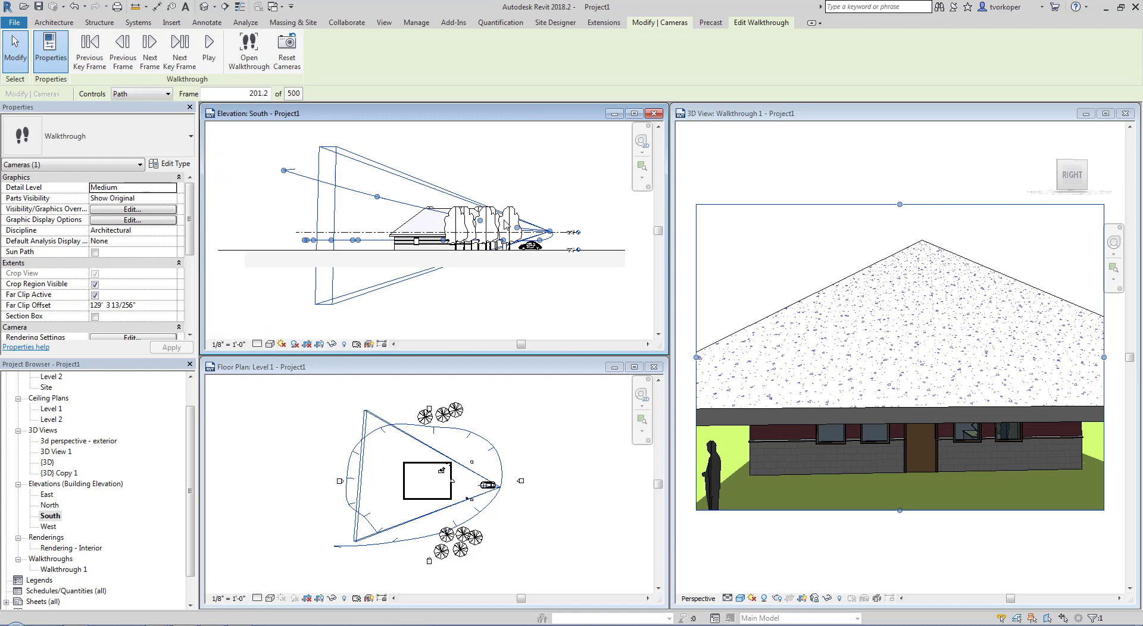
pyautogui.moveTo(240, 95); pyautogui.dragTo(285, 101)
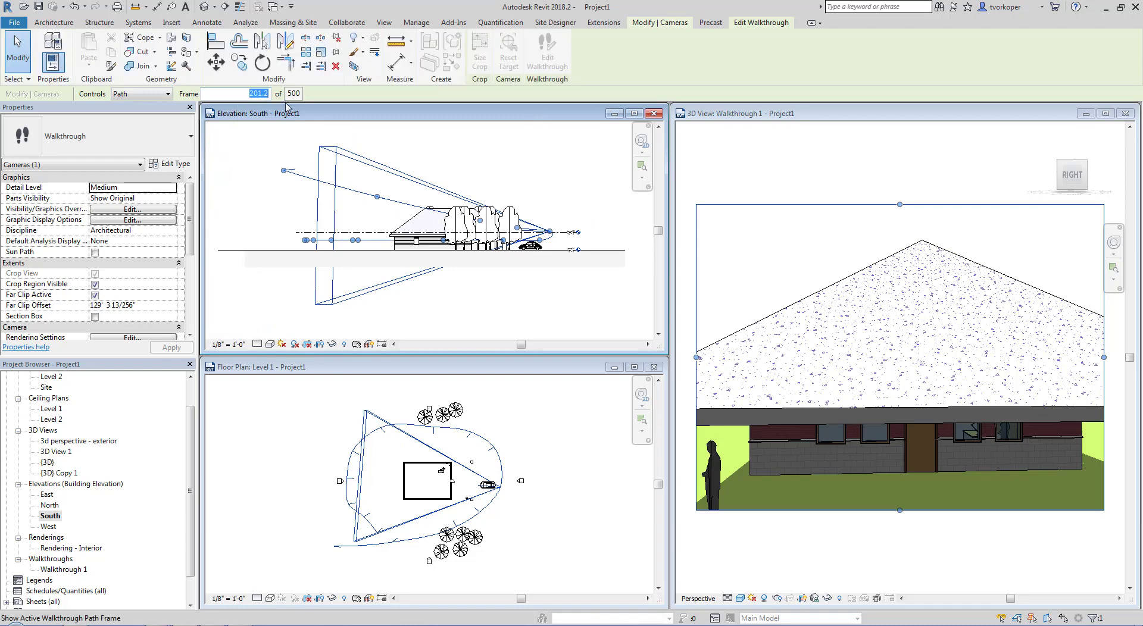
pyautogui.write('1')
pyautogui.press('Return')
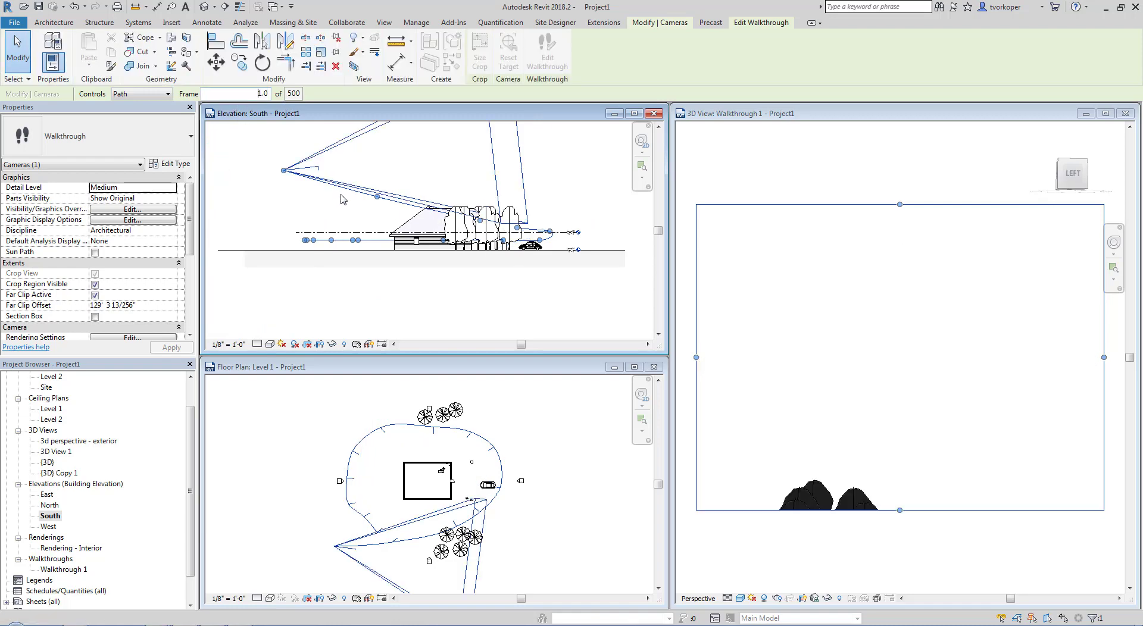
pyautogui.click(768, 117)
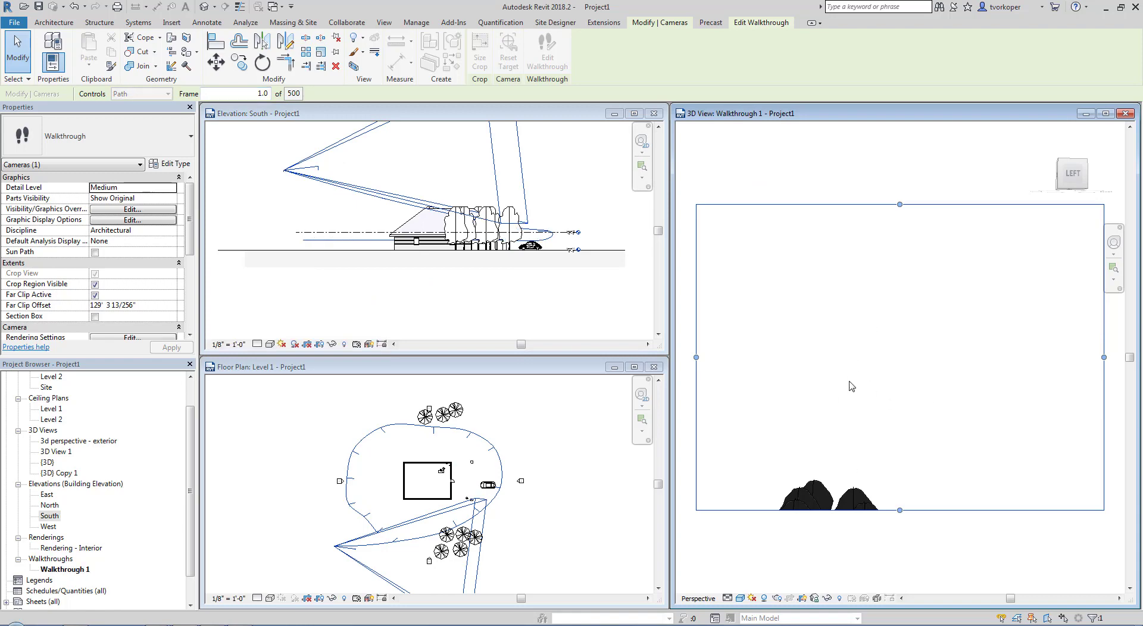
pyautogui.click(361, 116)
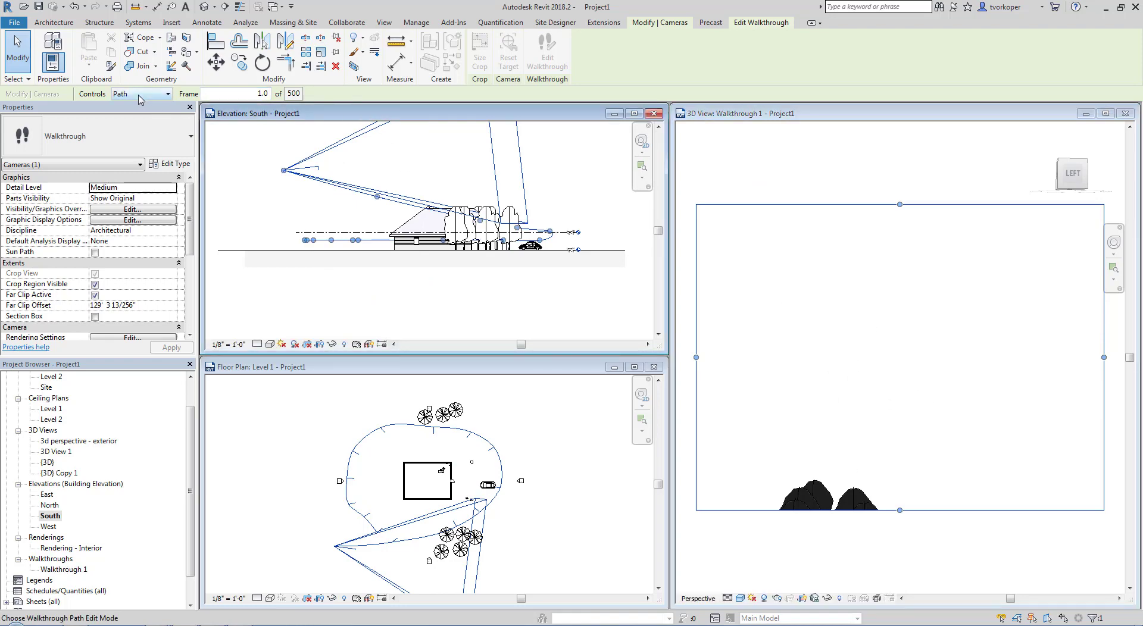
# Switch the controls to Active Camera, then tilt the first camera down in the South elevation and turn it toward the building in the floor plan.
pyautogui.click(140, 96)
pyautogui.click(138, 107)
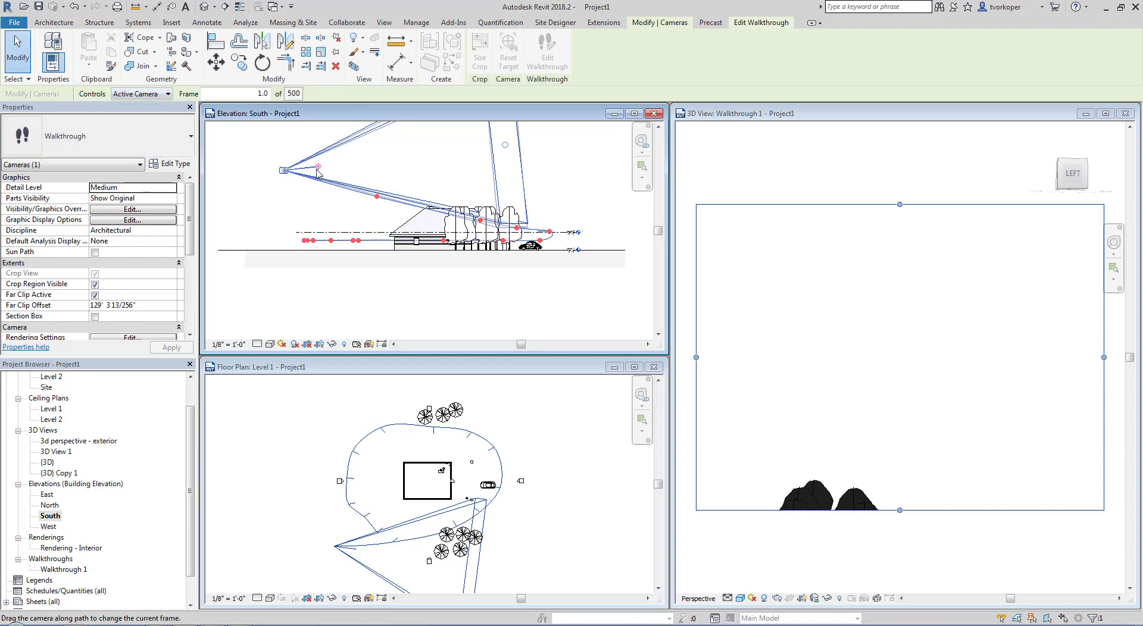
pyautogui.moveTo(317, 181); pyautogui.dragTo(316, 183)
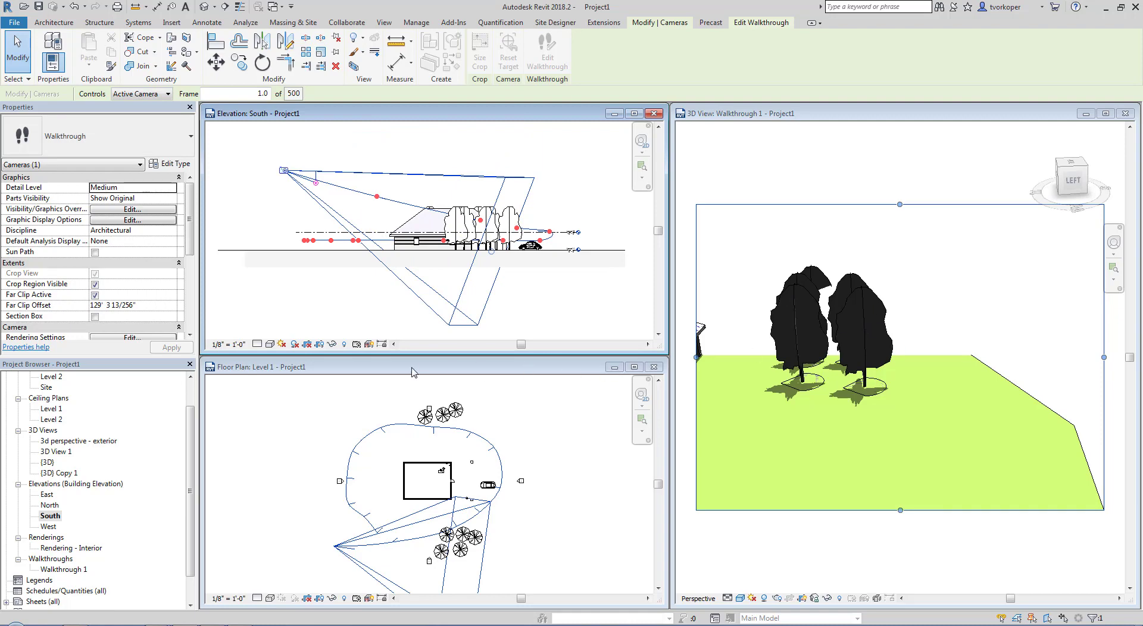
pyautogui.click(348, 372)
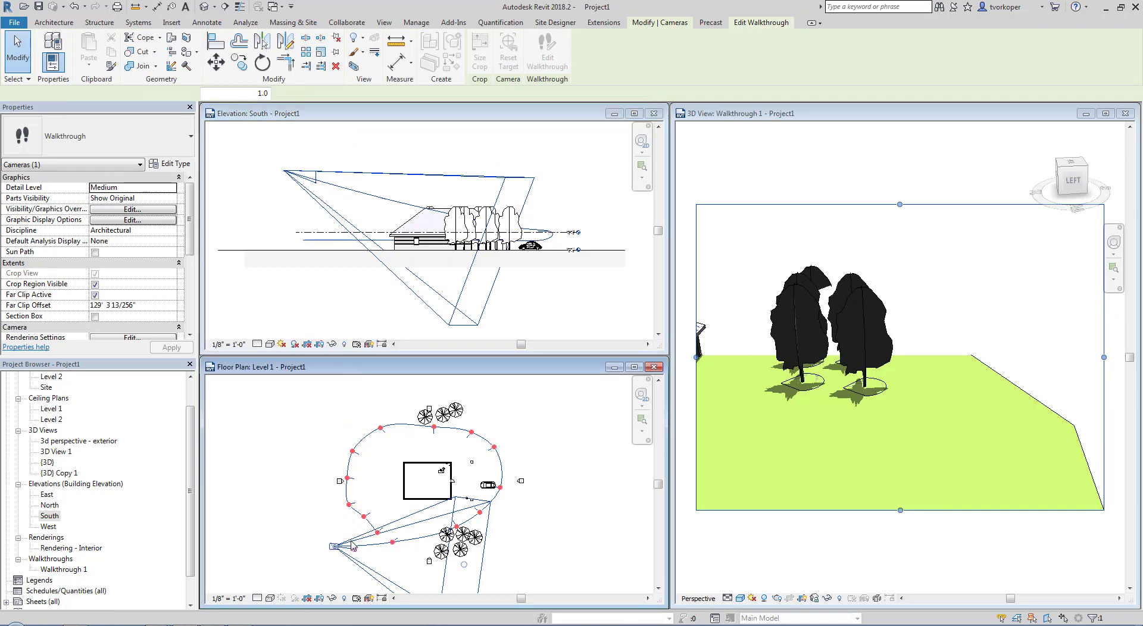
pyautogui.moveTo(335, 546); pyautogui.dragTo(353, 537)
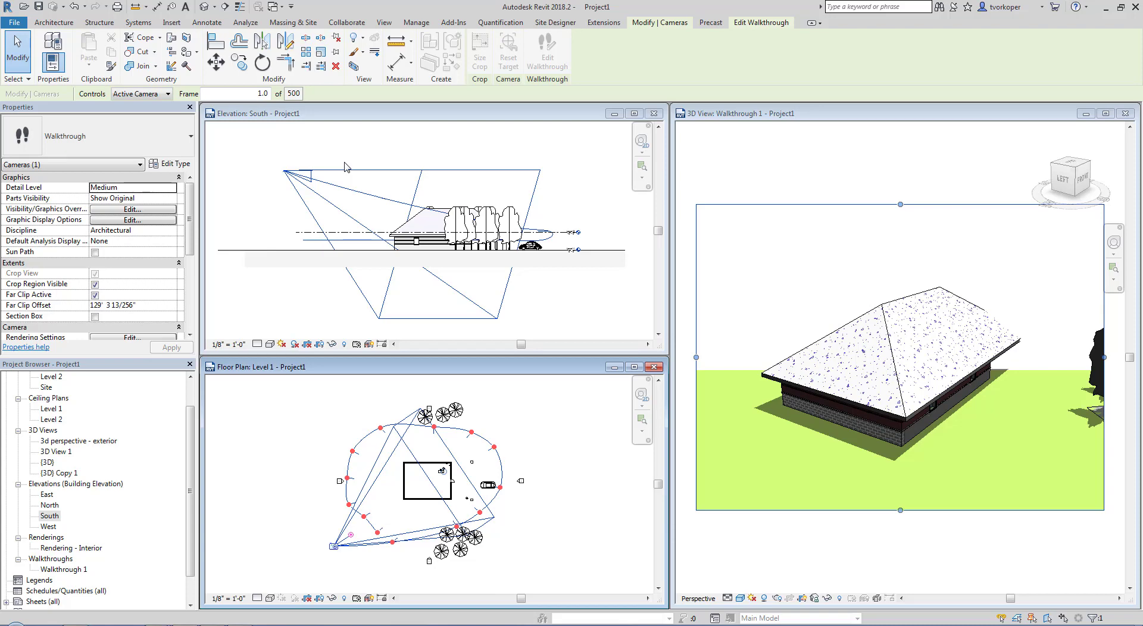
# Advance to the second key frame, turn its camera toward the building in the floor plan and tilt it down in the South elevation.
pyautogui.click(759, 23)
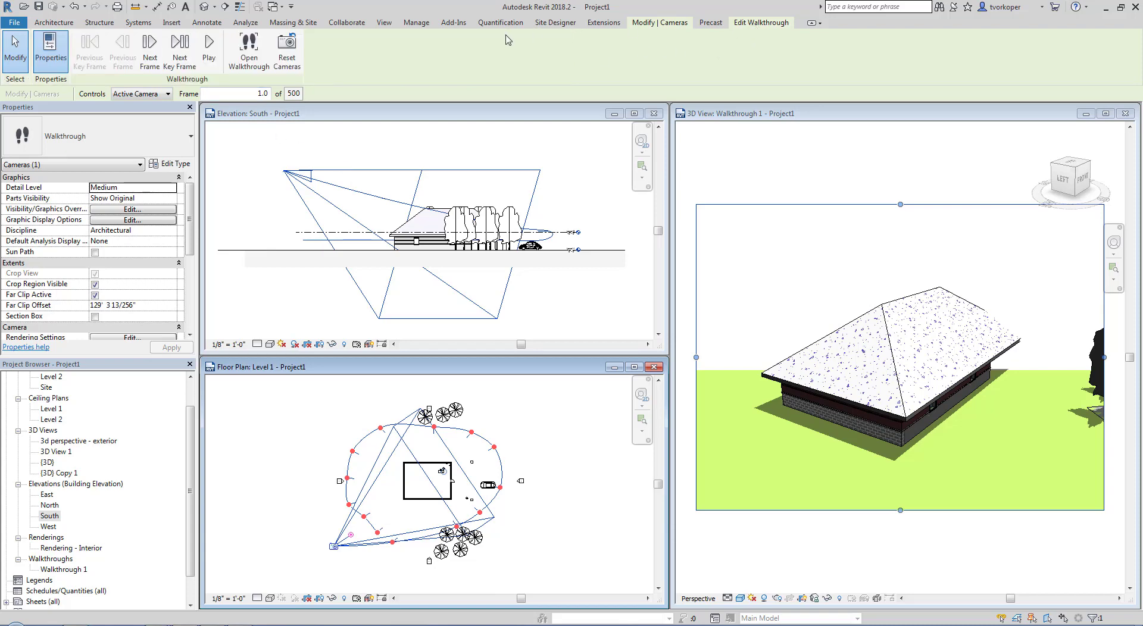
pyautogui.click(182, 51)
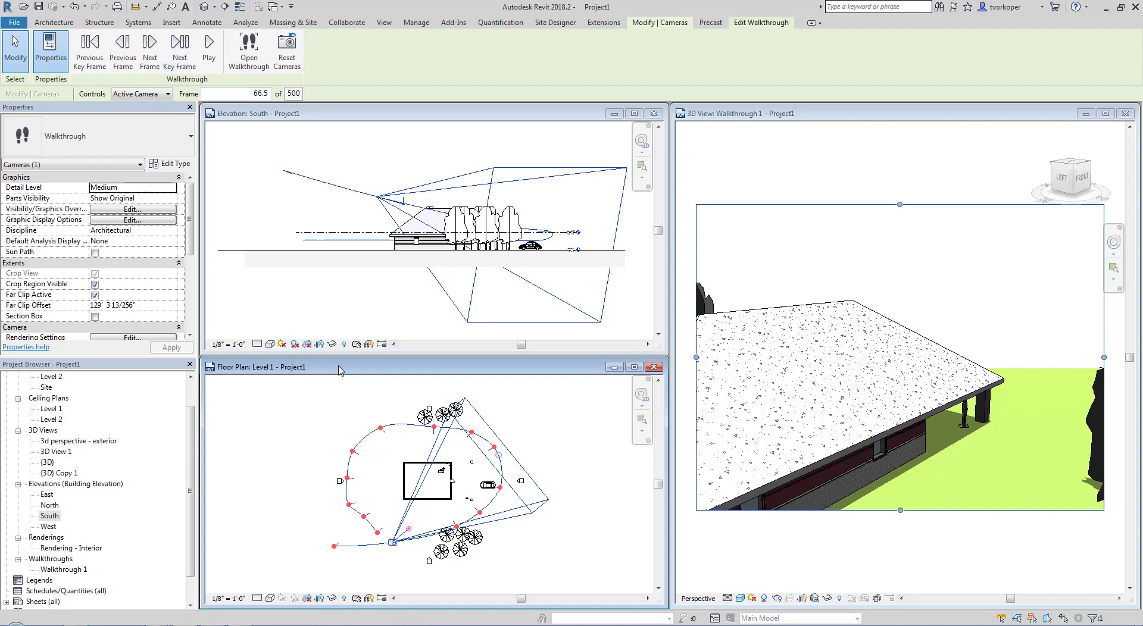
pyautogui.moveTo(408, 529); pyautogui.dragTo(406, 527)
pyautogui.click(433, 111)
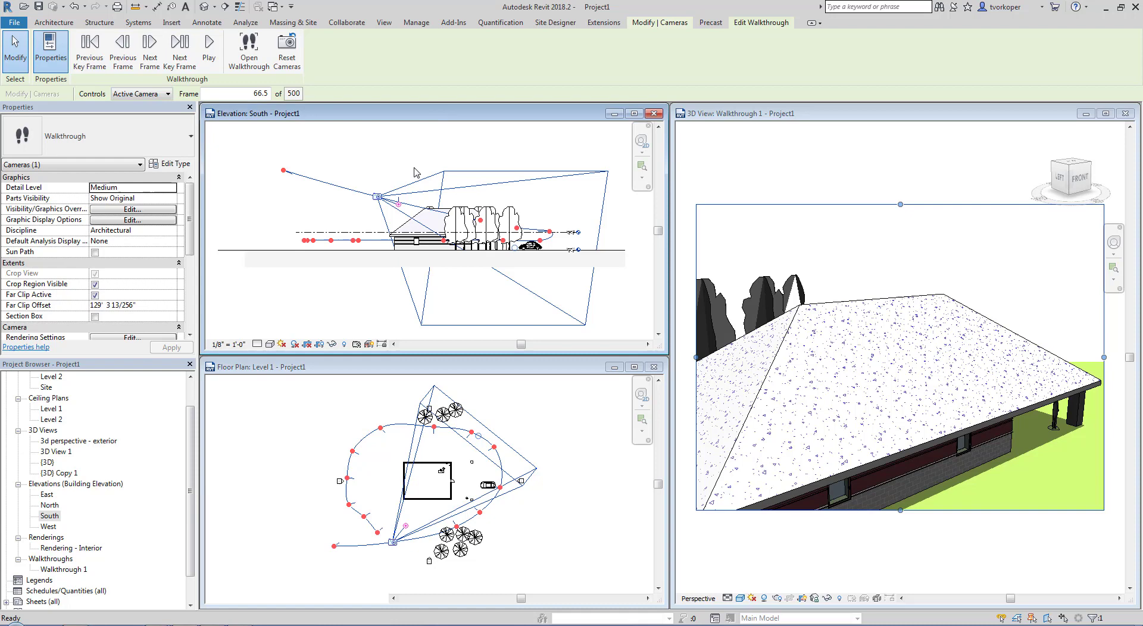
pyautogui.click(399, 204)
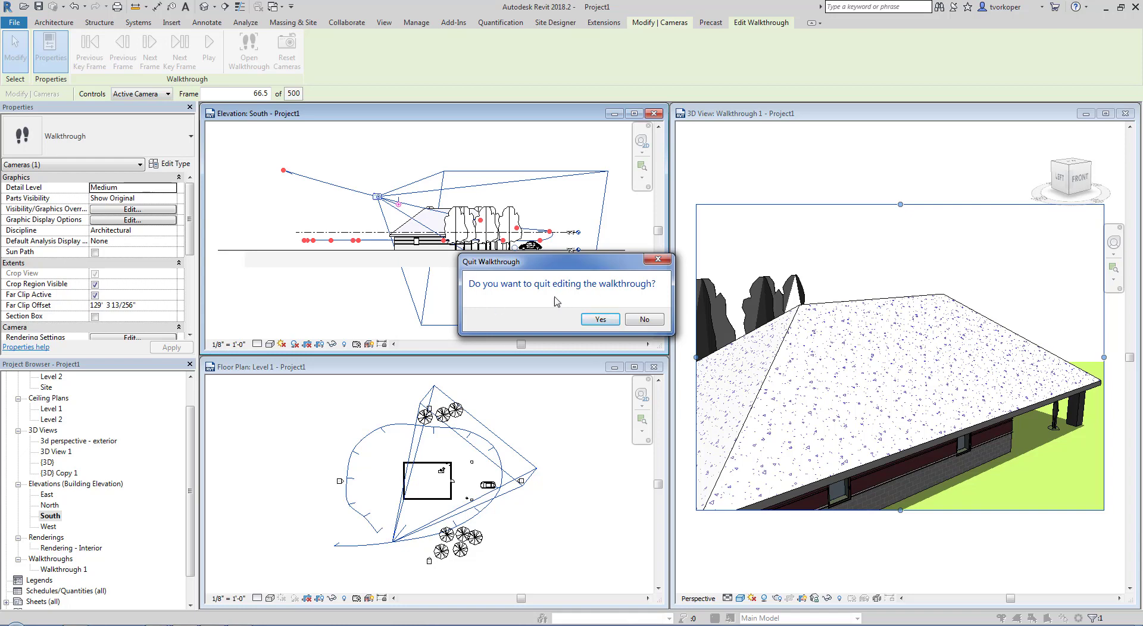
pyautogui.click(643, 320)
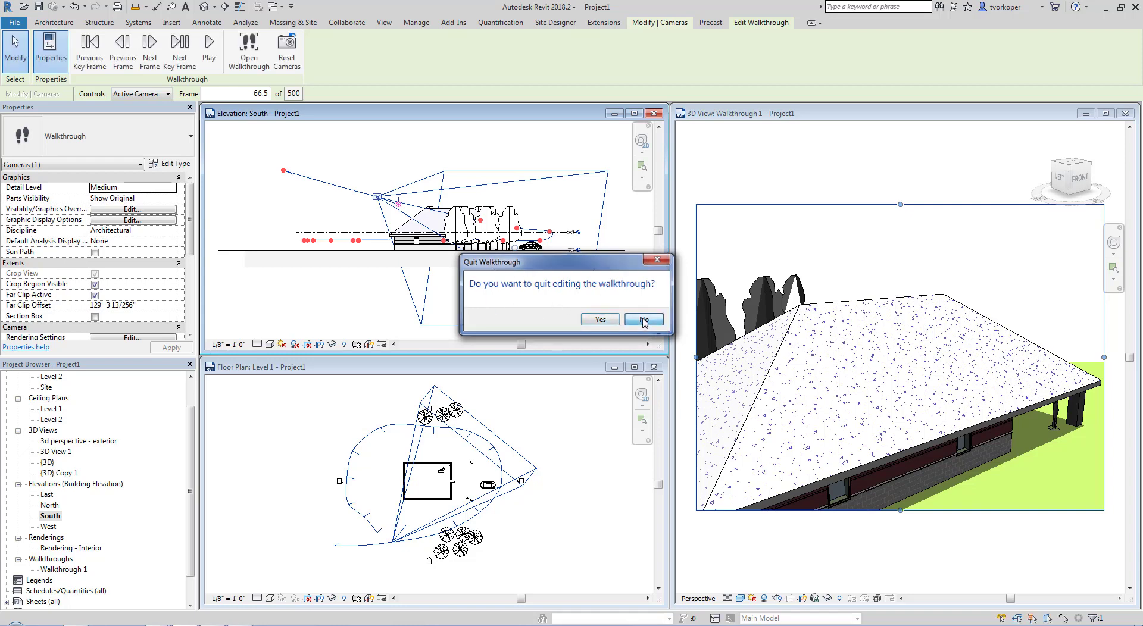
pyautogui.moveTo(399, 210); pyautogui.dragTo(399, 211)
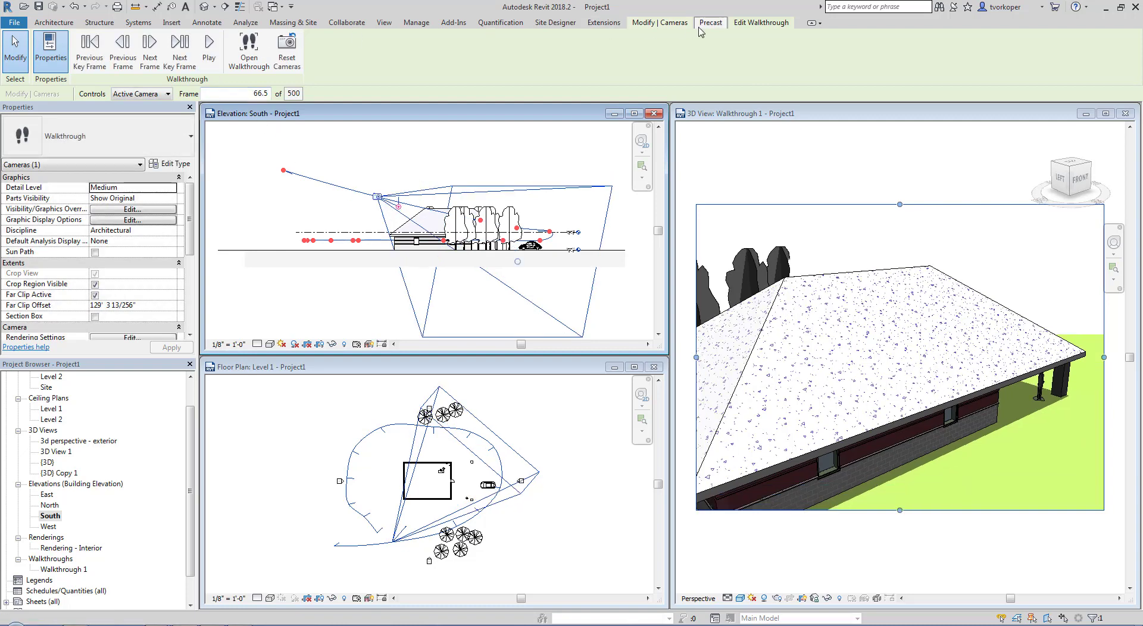
# Advance to the third key frame, tilt its camera down in the South elevation and turn it slightly clockwise in the floor plan.
pyautogui.click(179, 52)
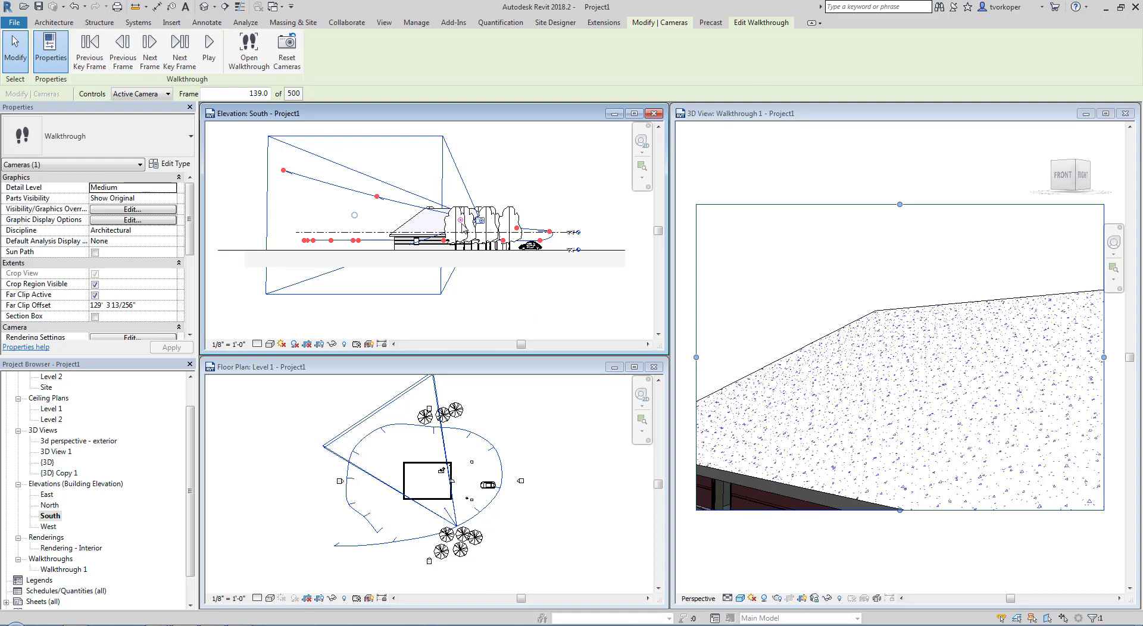
pyautogui.moveTo(460, 221); pyautogui.dragTo(460, 225)
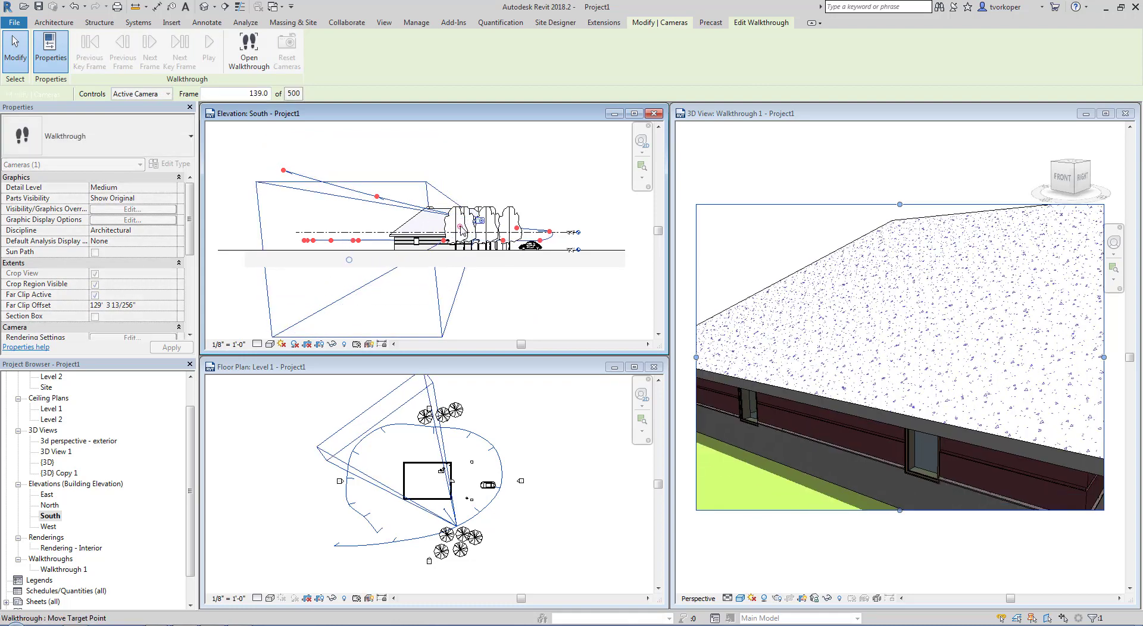
pyautogui.click(390, 368)
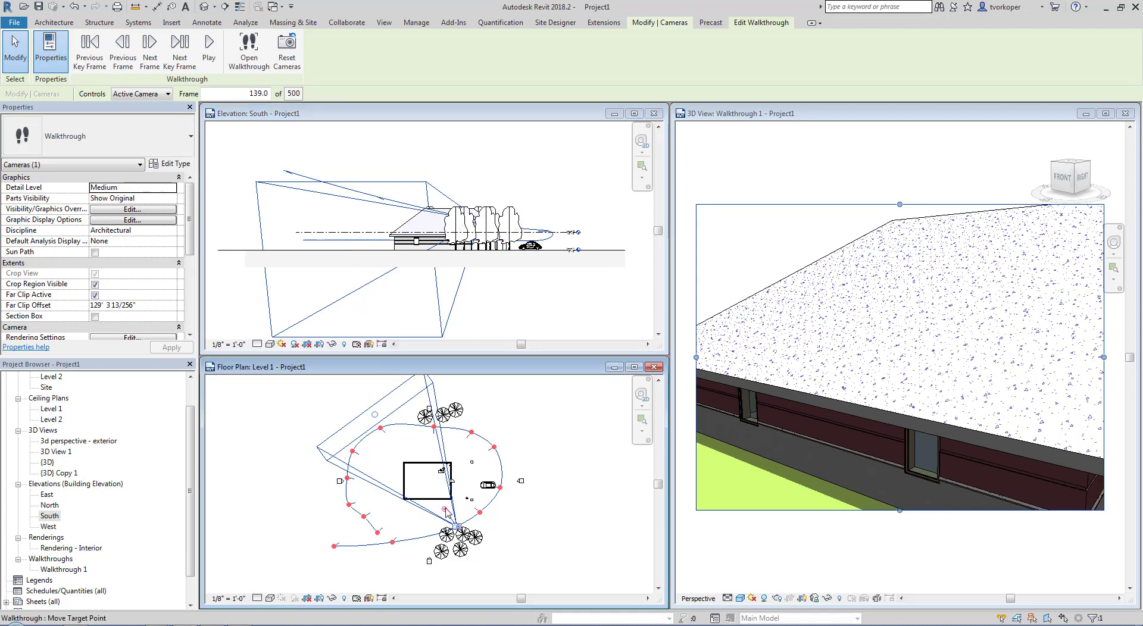
pyautogui.moveTo(443, 509); pyautogui.dragTo(448, 507)
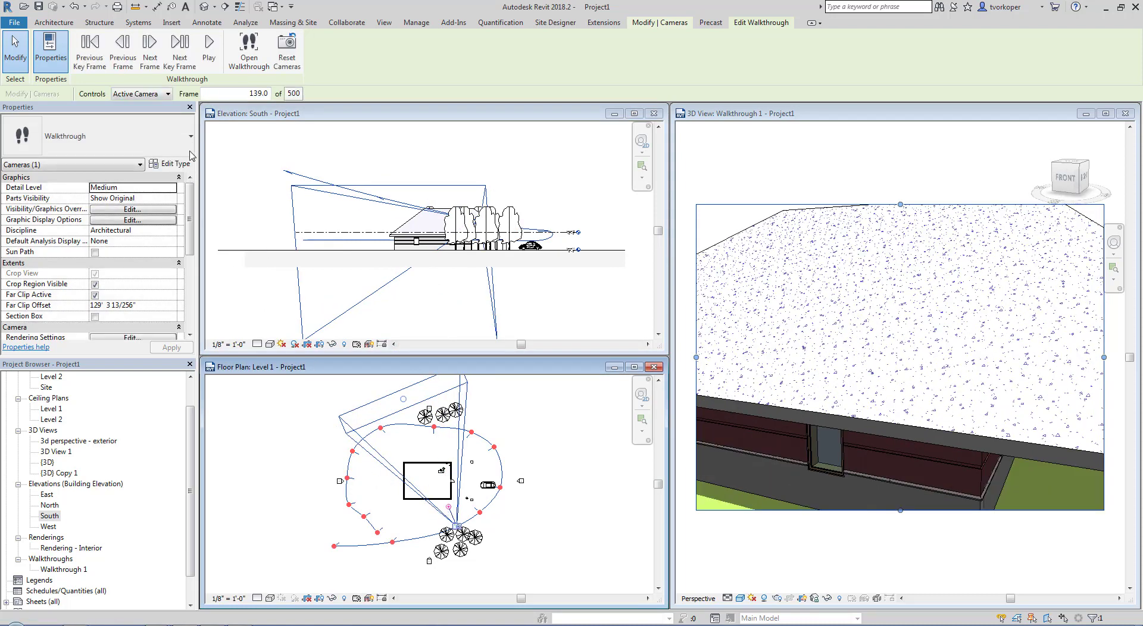
# Advance to the fourth key frame and tilt its camera down toward the building in the South elevation.
pyautogui.click(182, 62)
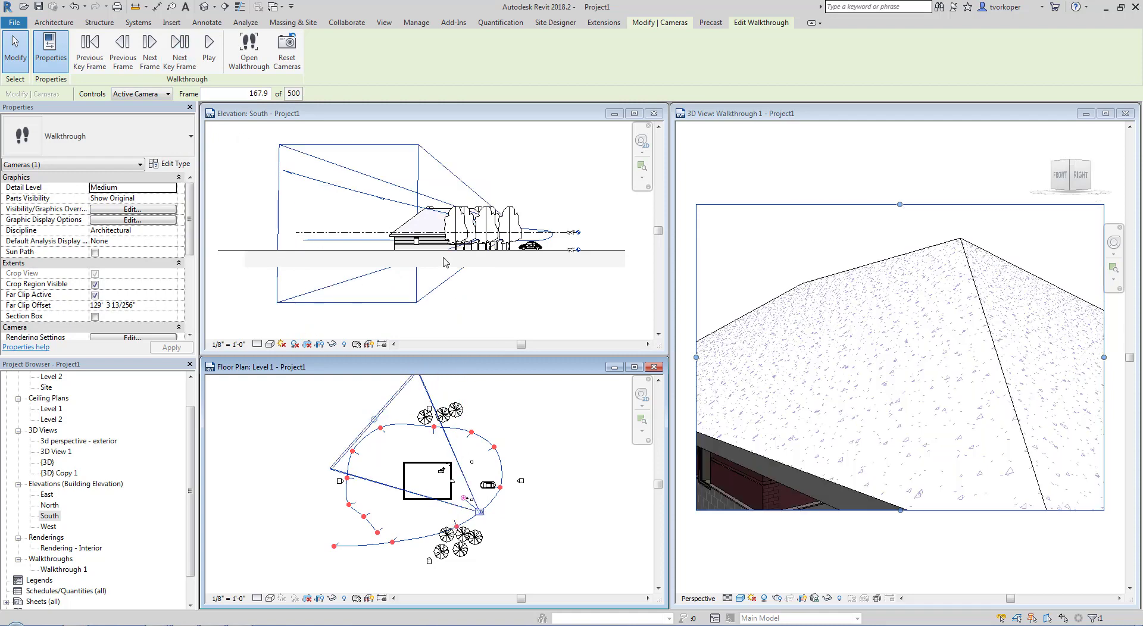
pyautogui.click(432, 119)
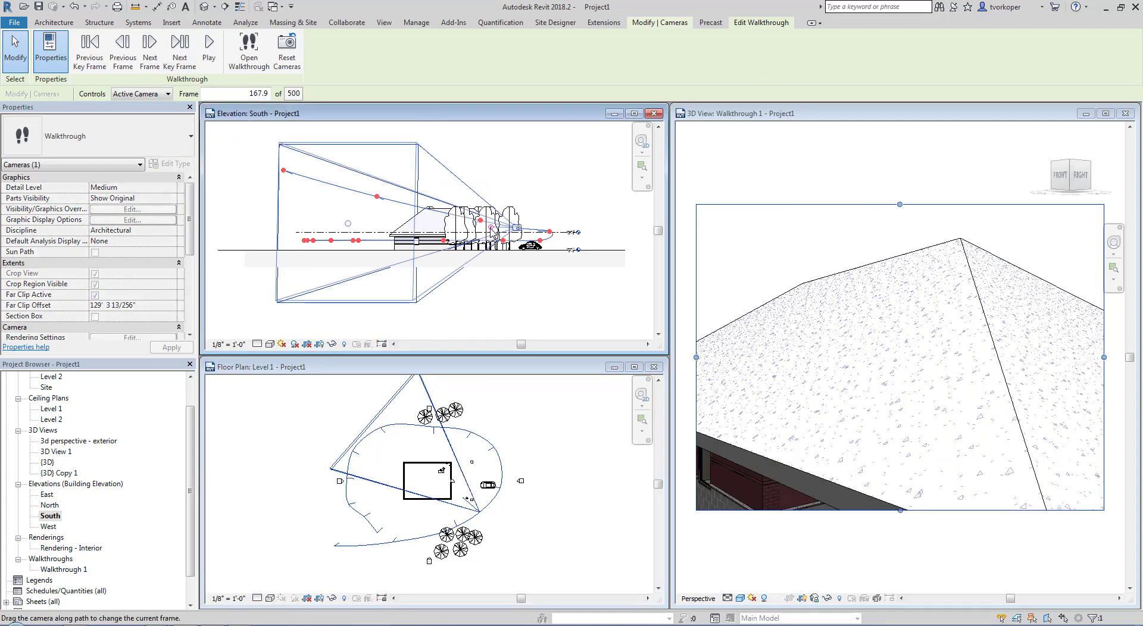
pyautogui.moveTo(348, 223); pyautogui.dragTo(346, 251)
pyautogui.moveTo(490, 231); pyautogui.dragTo(491, 234)
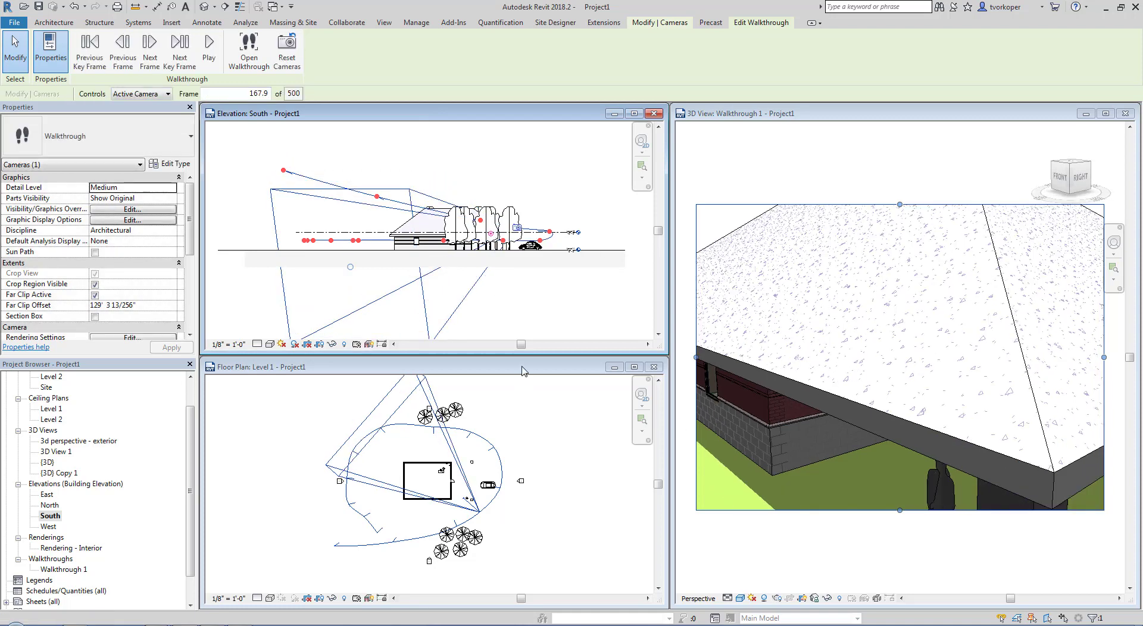
# In the floor plan, switch the controls to Path, move the fourth key frame farther southeast and the third slightly south.
pyautogui.click(555, 374)
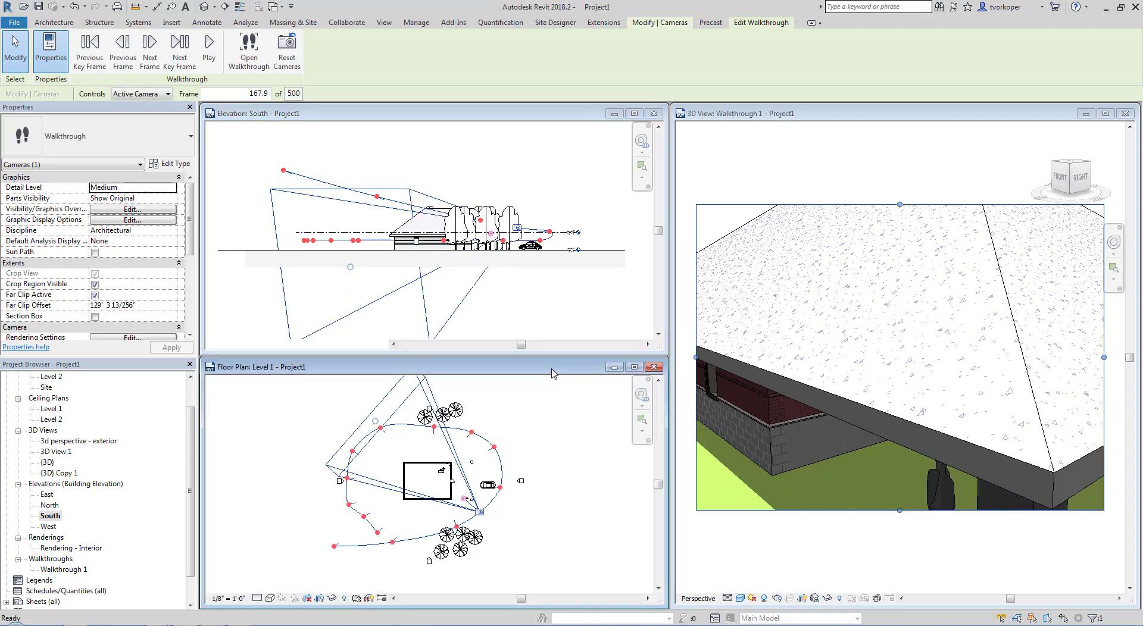
pyautogui.click(166, 94)
pyautogui.click(144, 115)
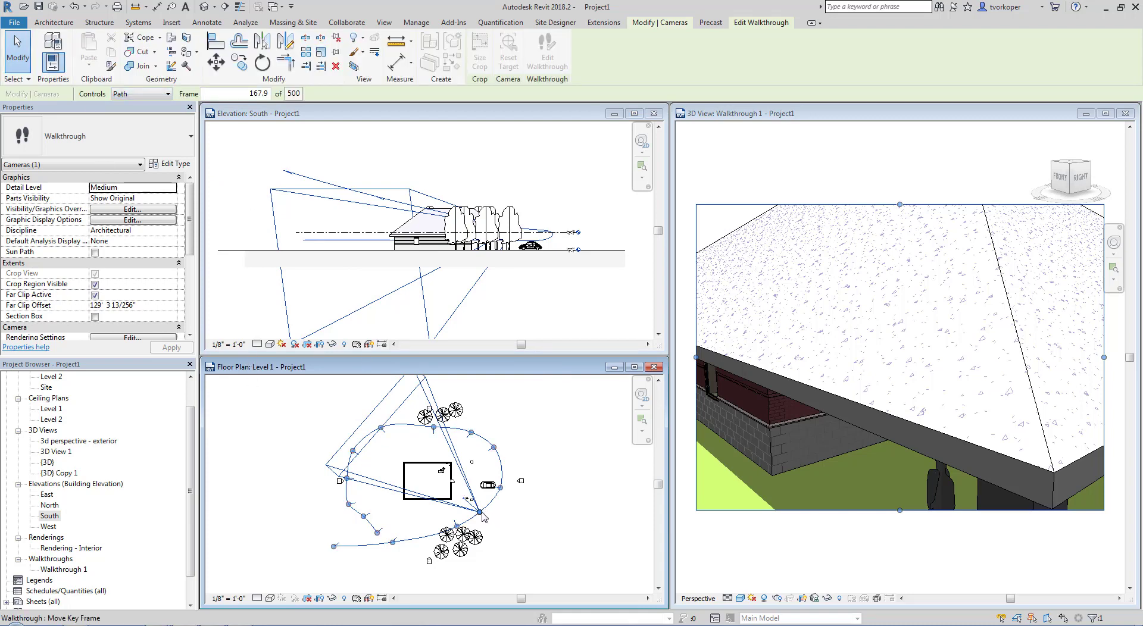
pyautogui.moveTo(480, 512); pyautogui.dragTo(500, 526)
pyautogui.click(741, 26)
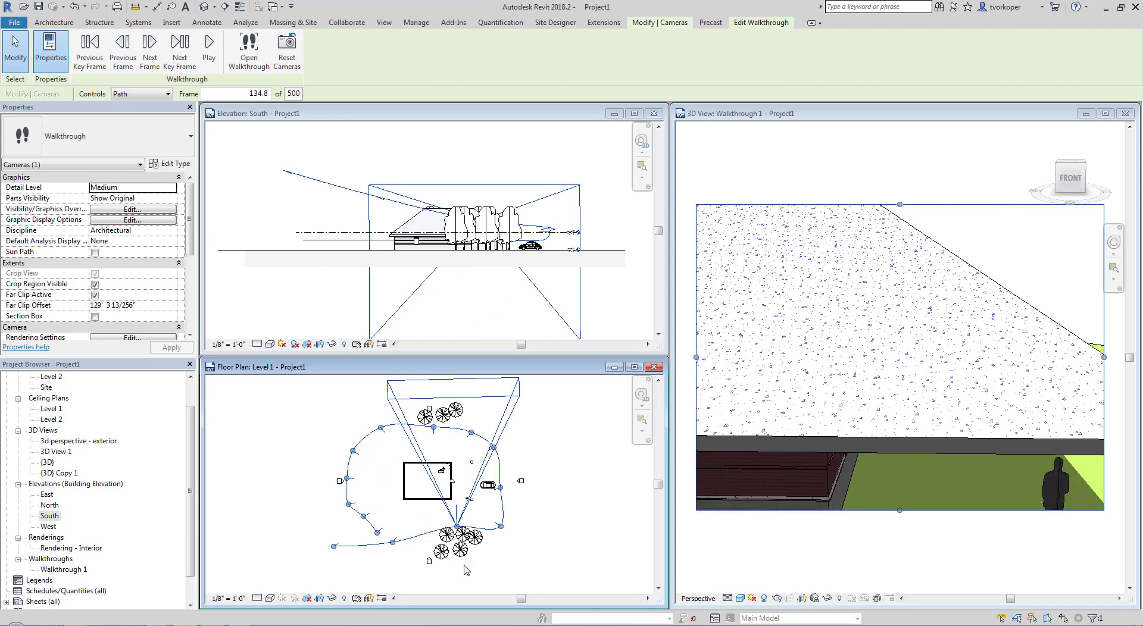
pyautogui.moveTo(456, 526); pyautogui.dragTo(456, 530)
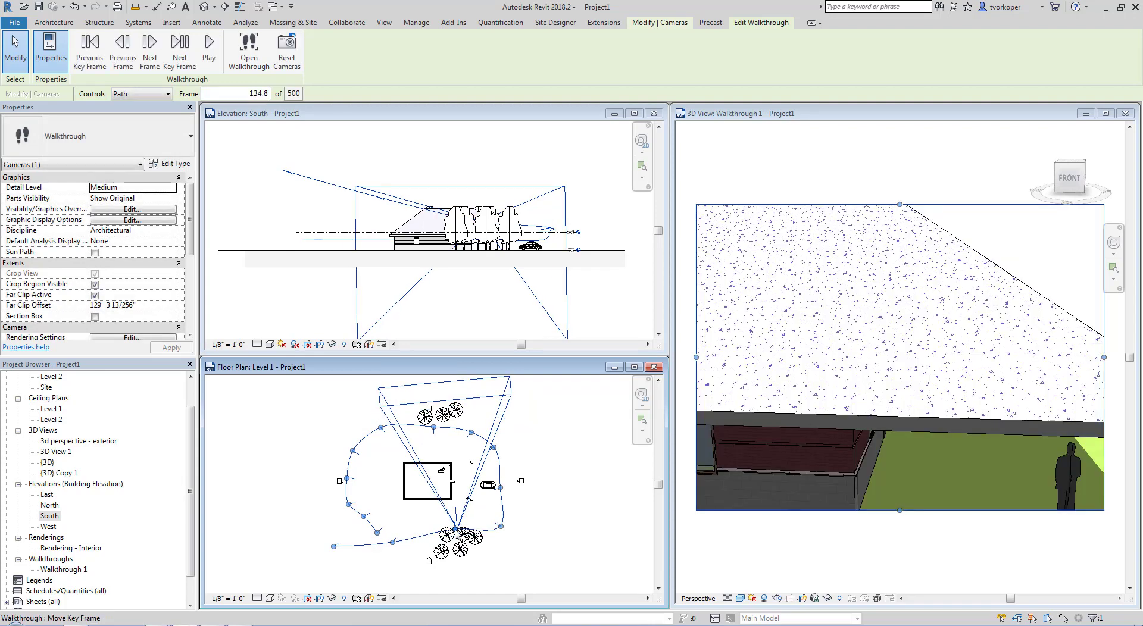
# Return to the third key frame, switch the controls to Active Camera and tilt the camera slightly down in the South elevation.
pyautogui.click(490, 118)
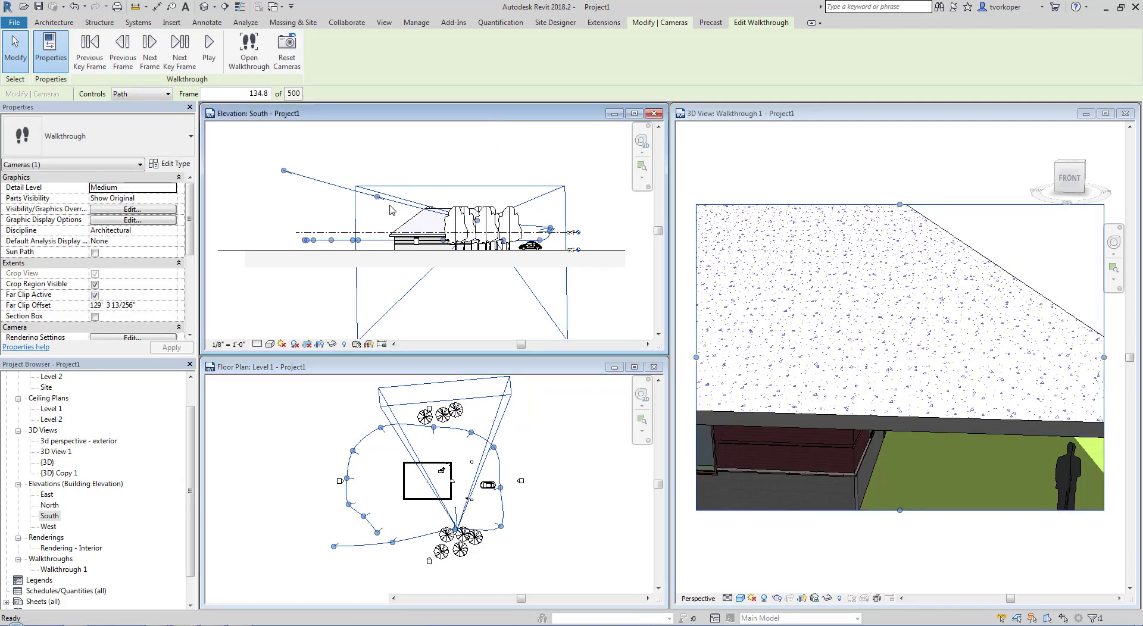
pyautogui.click(89, 62)
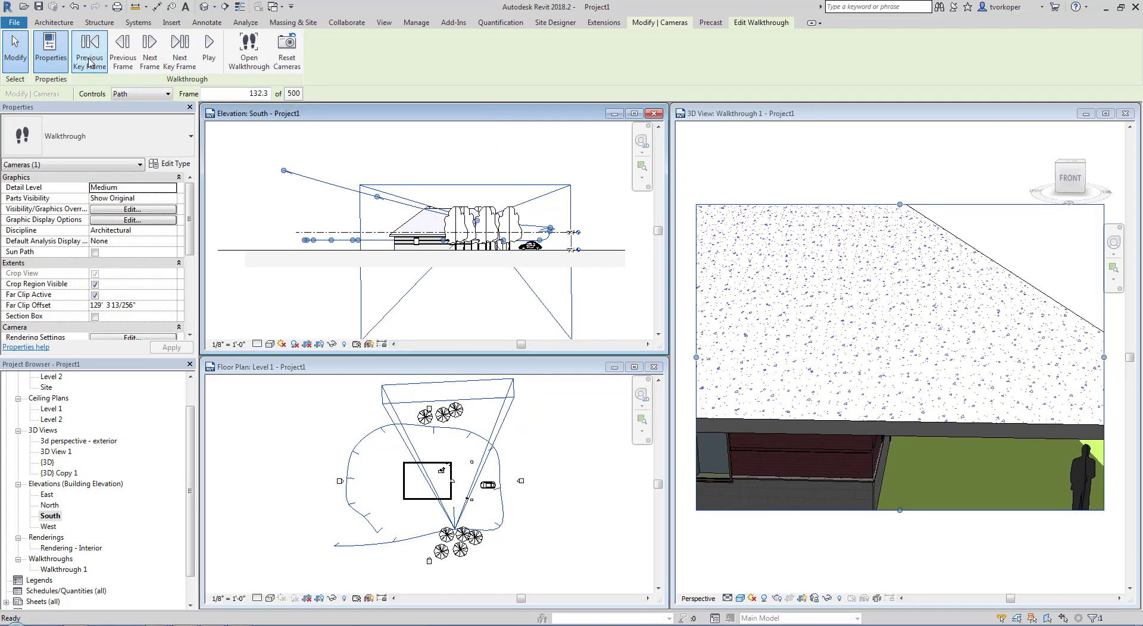
pyautogui.click(89, 62)
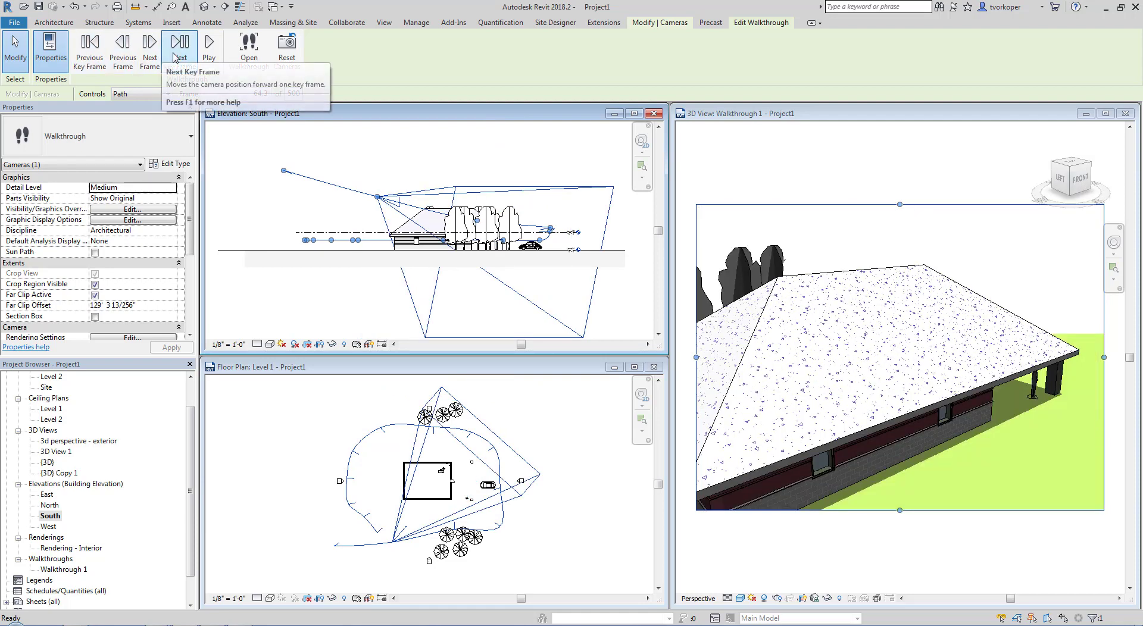
pyautogui.click(174, 57)
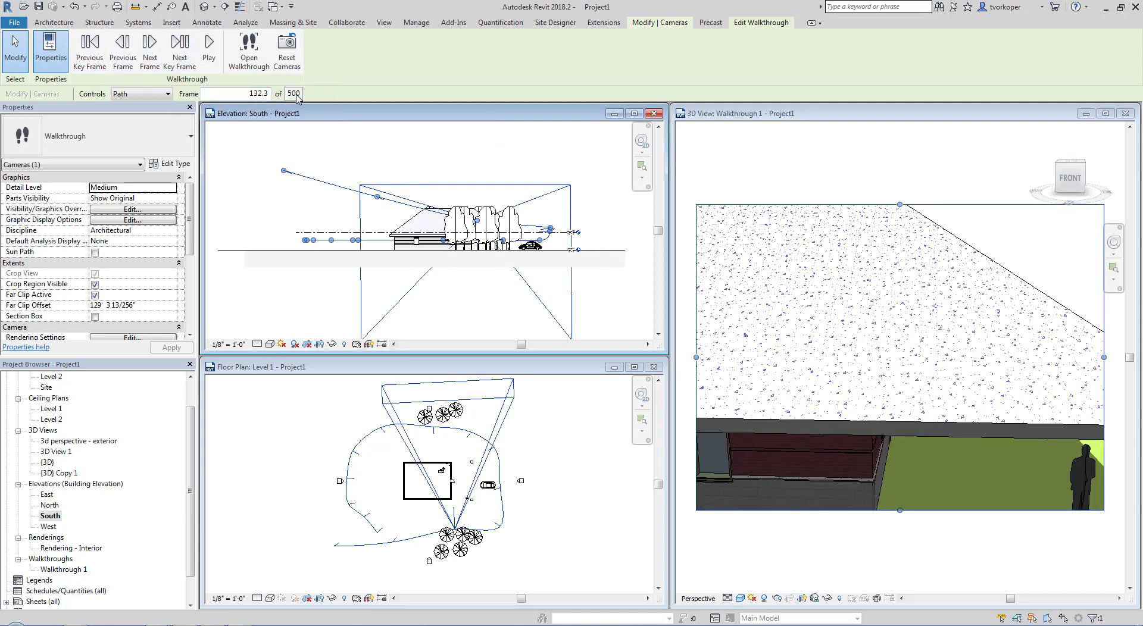
pyautogui.click(160, 94)
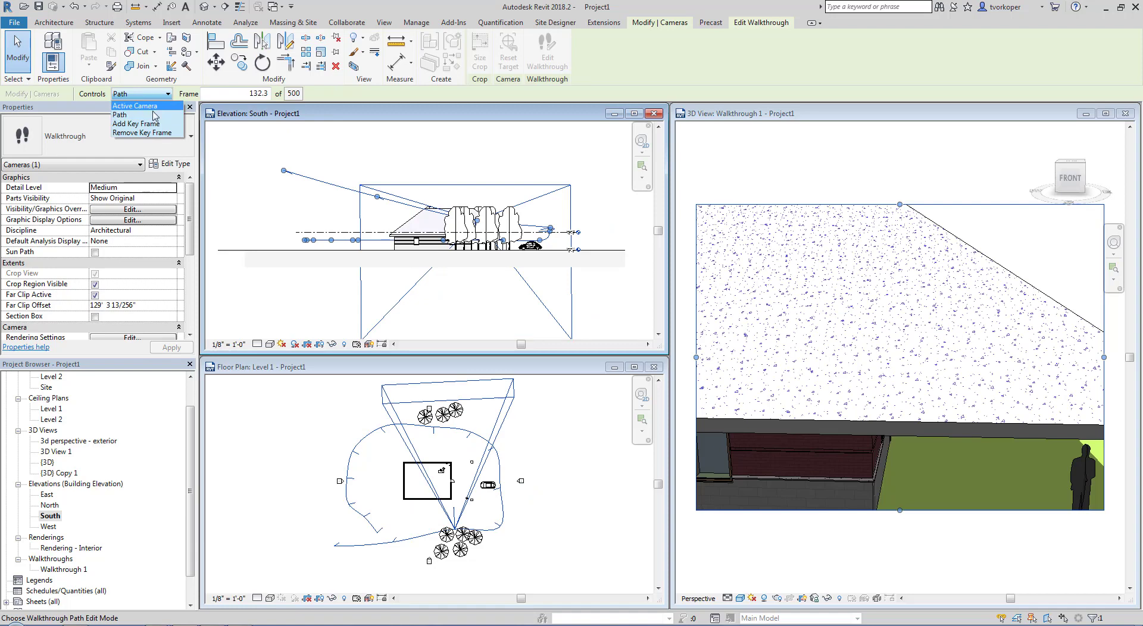
pyautogui.click(137, 102)
pyautogui.moveTo(475, 227); pyautogui.dragTo(475, 230)
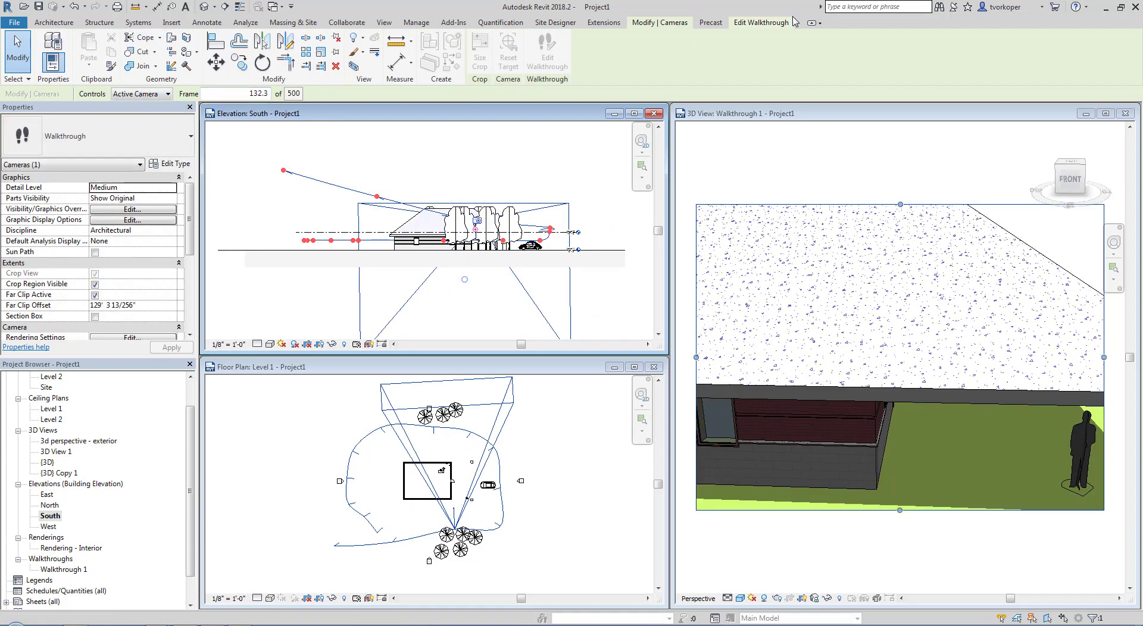
# Advance to the fourth key frame and tilt its camera slightly up in the South elevation.
pyautogui.click(760, 24)
pyautogui.click(175, 50)
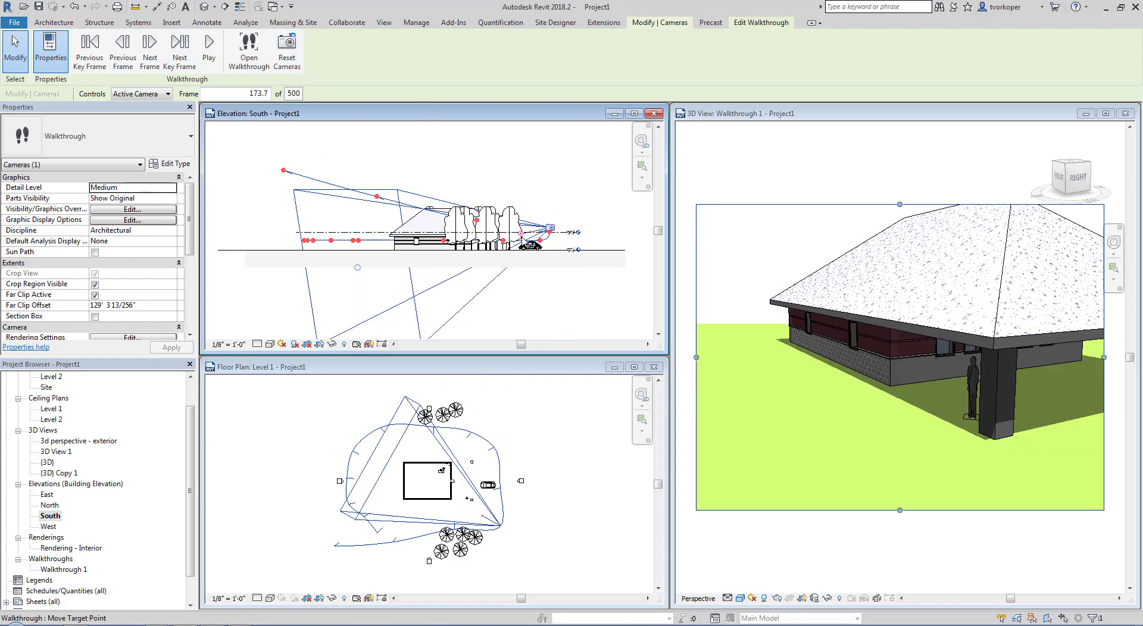
pyautogui.moveTo(514, 237); pyautogui.dragTo(515, 233)
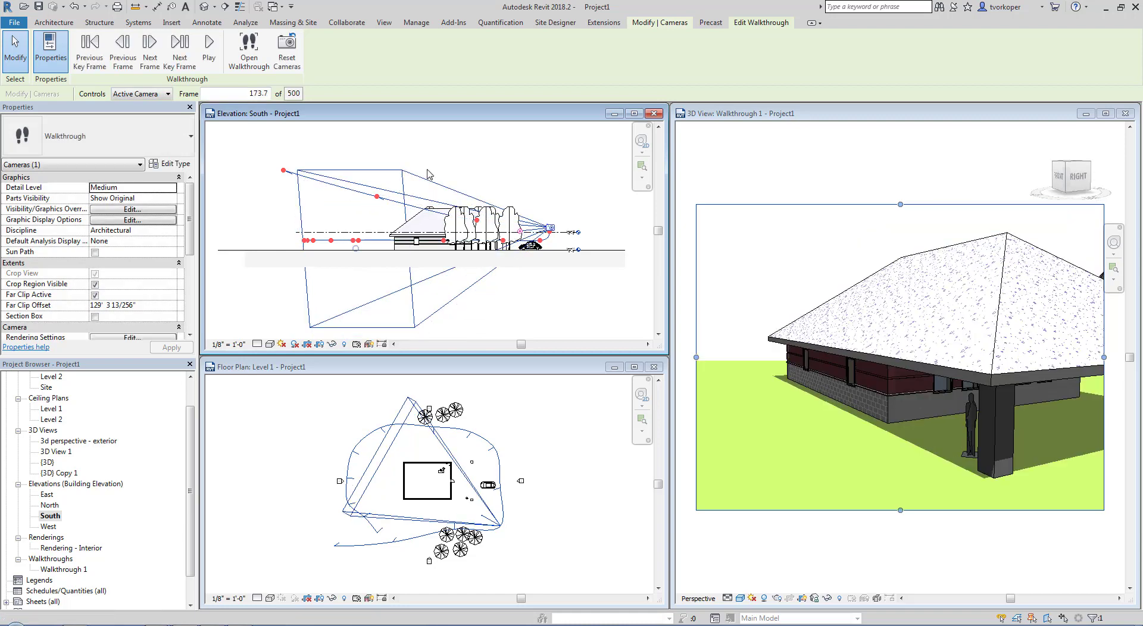
# Advance to the fifth key frame, turn its camera toward the building in the floor plan and tilt it slightly down in the South elevation.
pyautogui.click(179, 50)
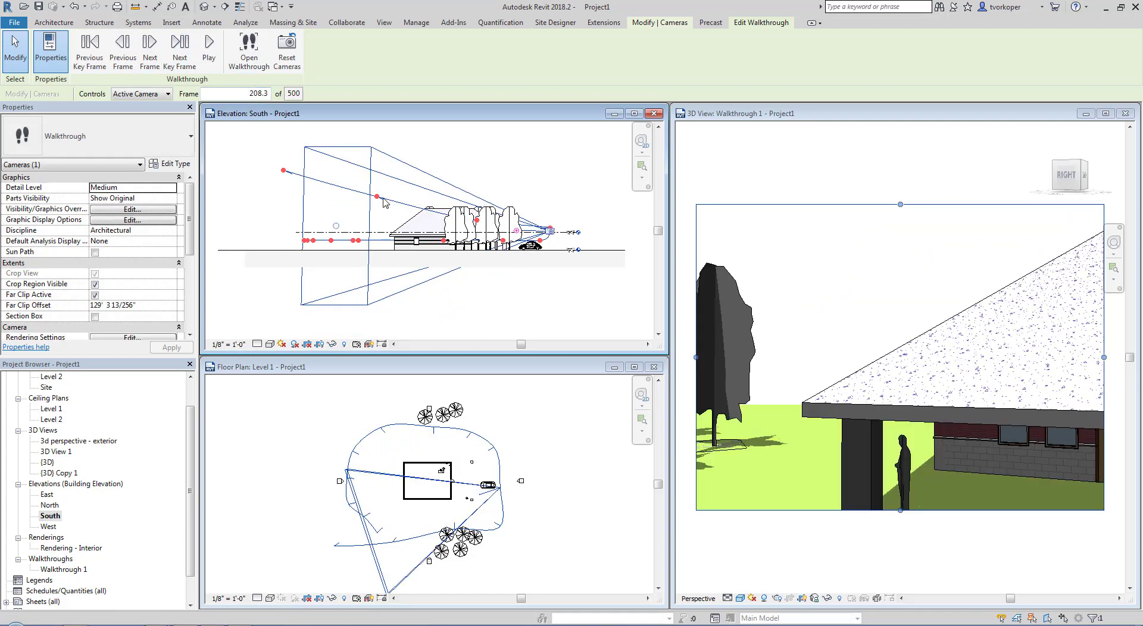
pyautogui.click(409, 375)
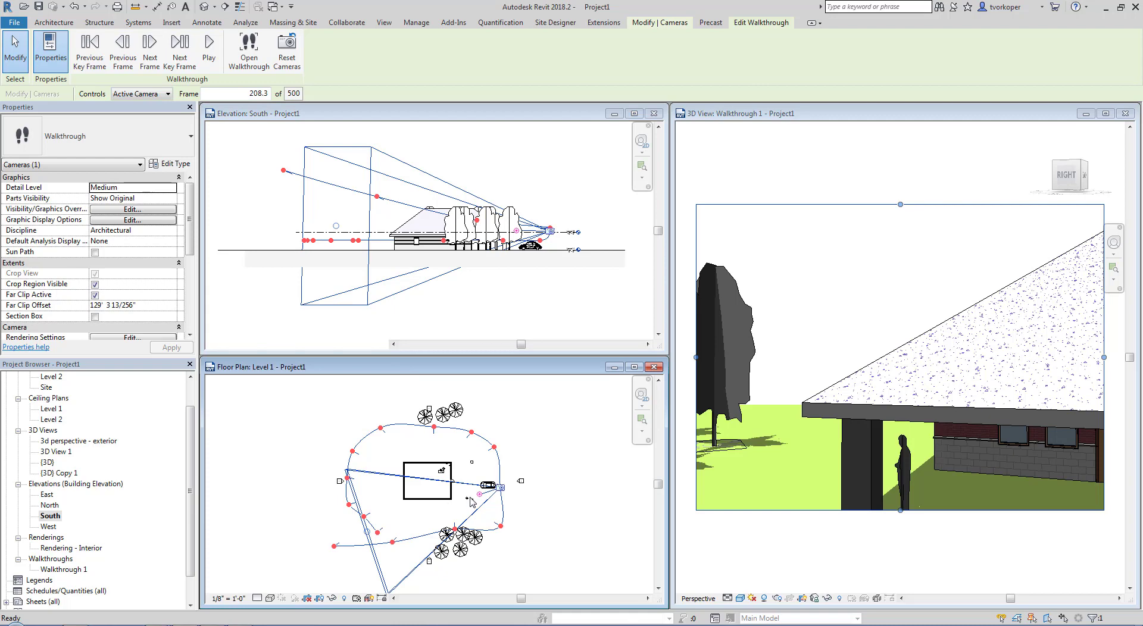
pyautogui.moveTo(479, 496); pyautogui.dragTo(478, 485)
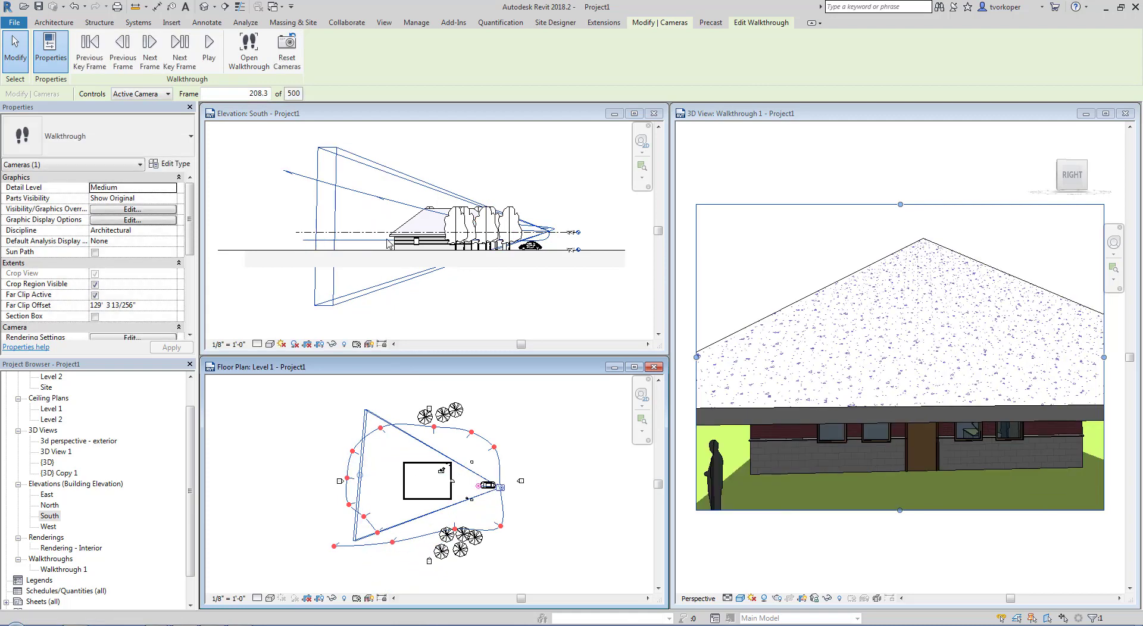
pyautogui.click(390, 120)
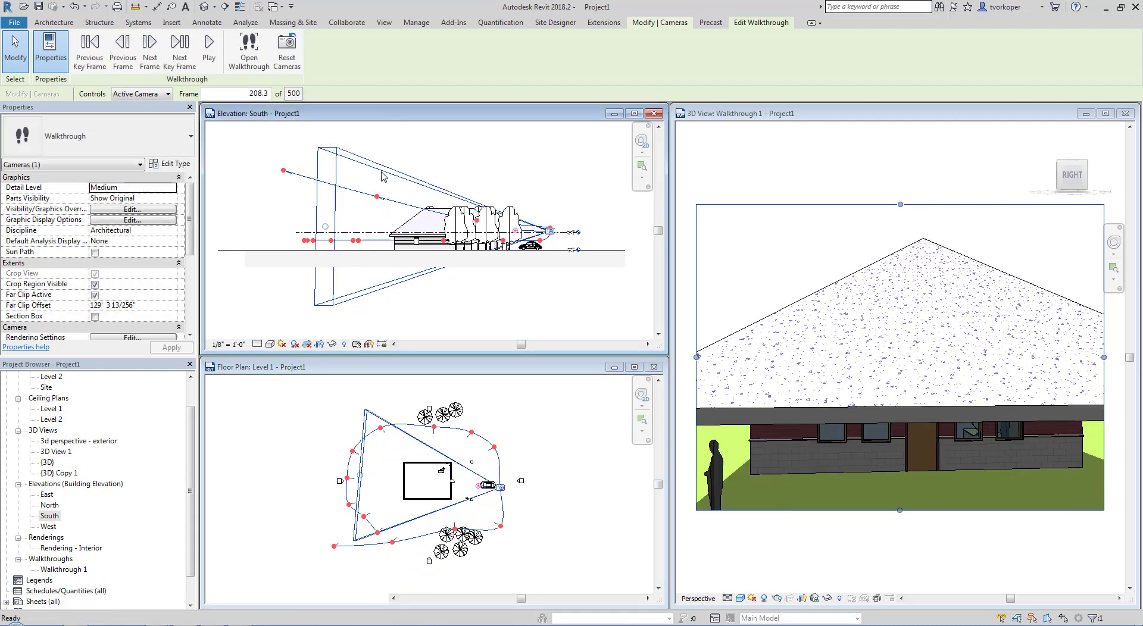
pyautogui.moveTo(515, 231); pyautogui.dragTo(514, 233)
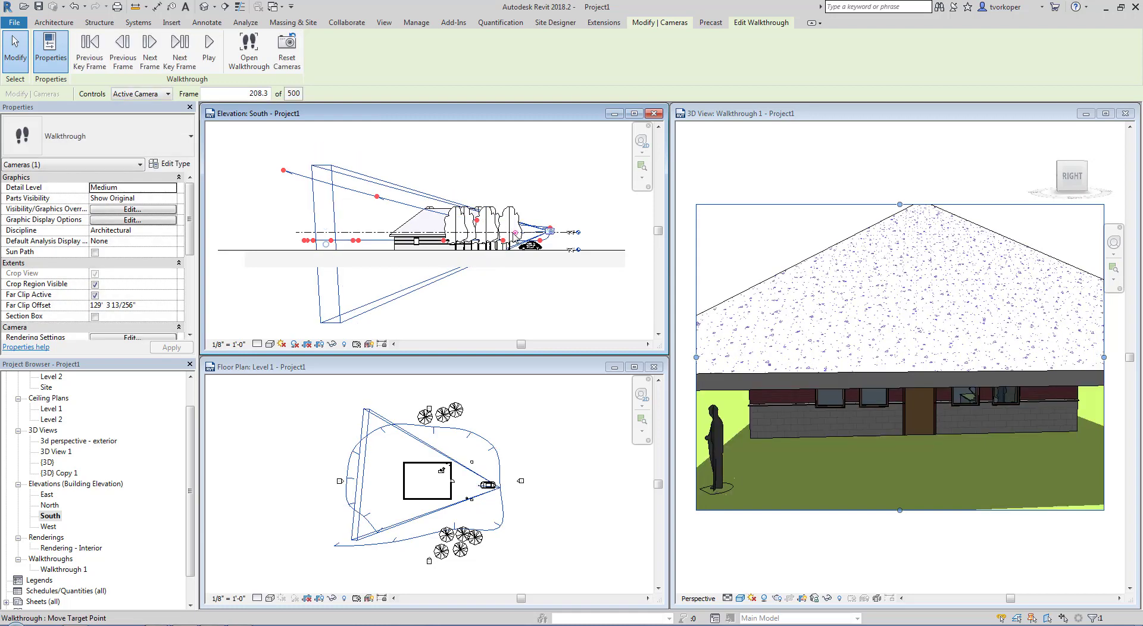
# Step through the remaining key frames to the end of the walkthrough to check the camera views.
pyautogui.click(180, 54)
pyautogui.click(184, 61)
pyautogui.click(184, 61)
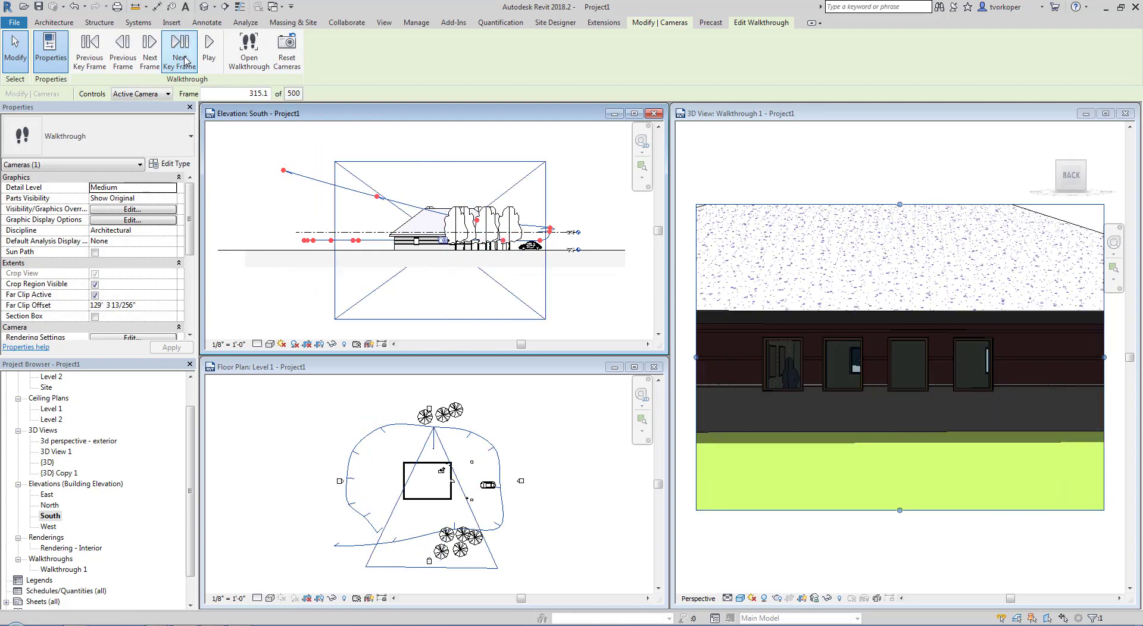
pyautogui.click(184, 62)
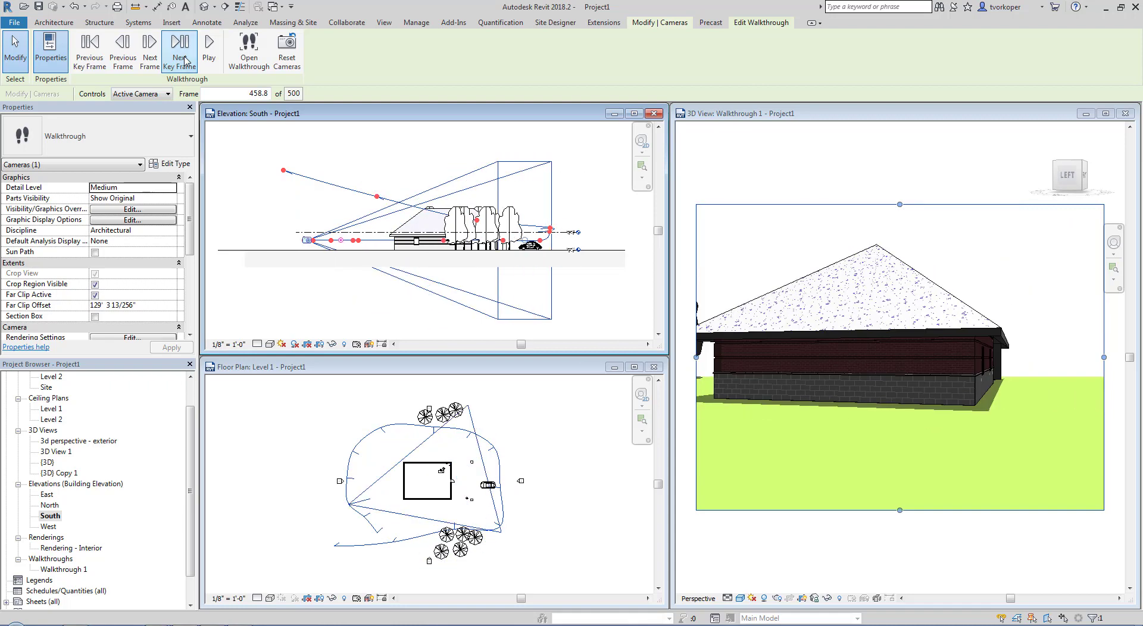
pyautogui.click(184, 61)
pyautogui.click(185, 61)
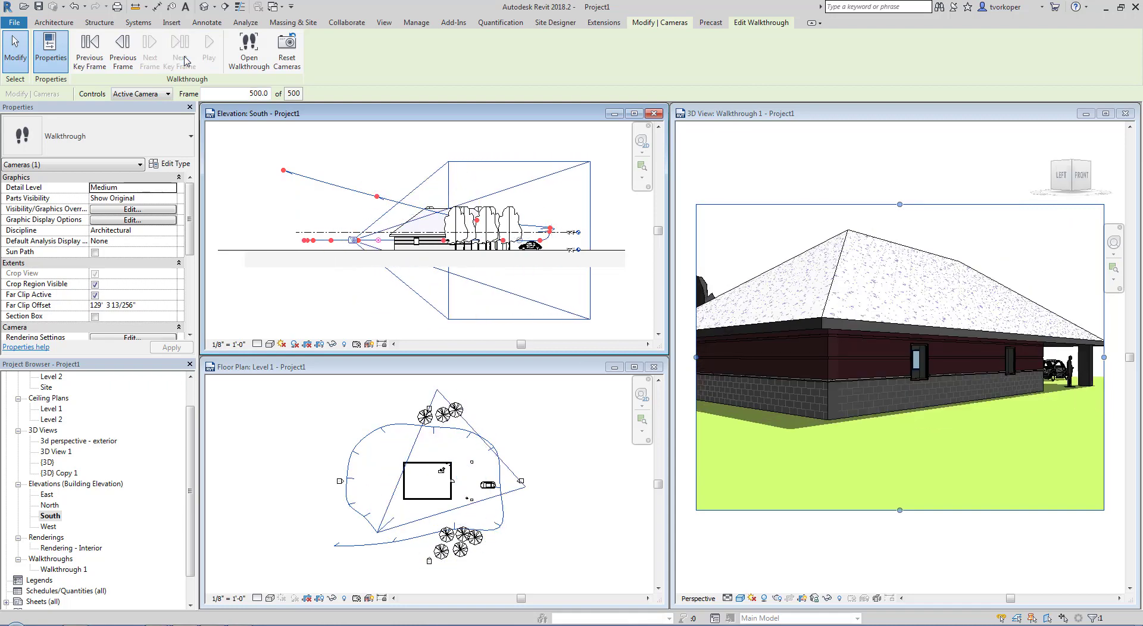
# Jump to frame 10 of the walkthrough and activate the walkthrough view to check it.
pyautogui.click(256, 94)
pyautogui.write('10')
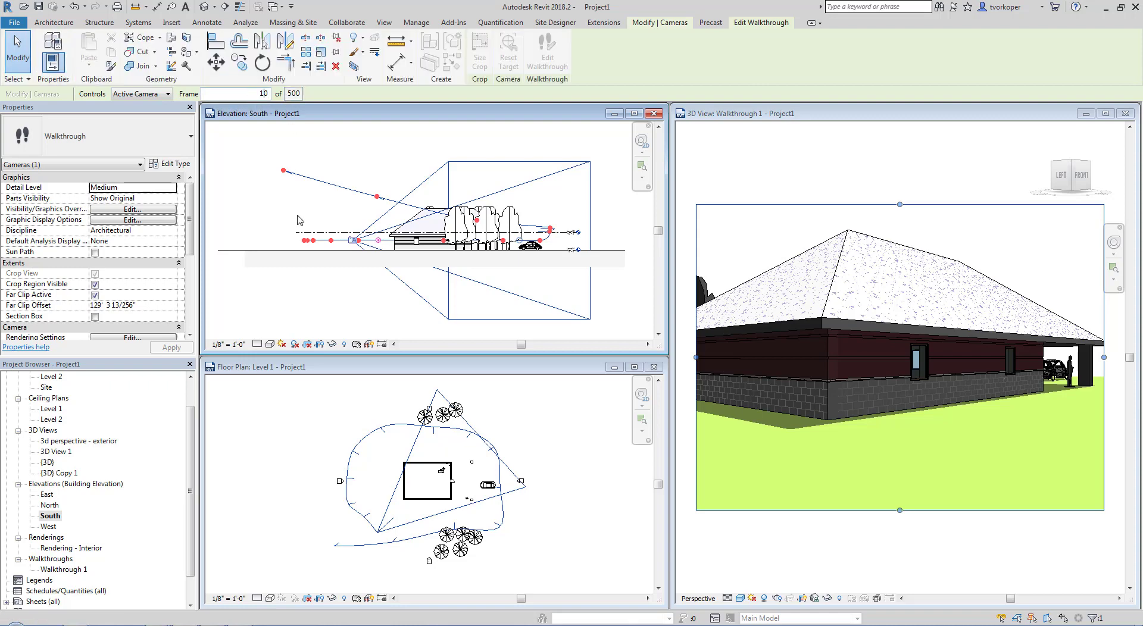
pyautogui.press('Return')
pyautogui.click(805, 112)
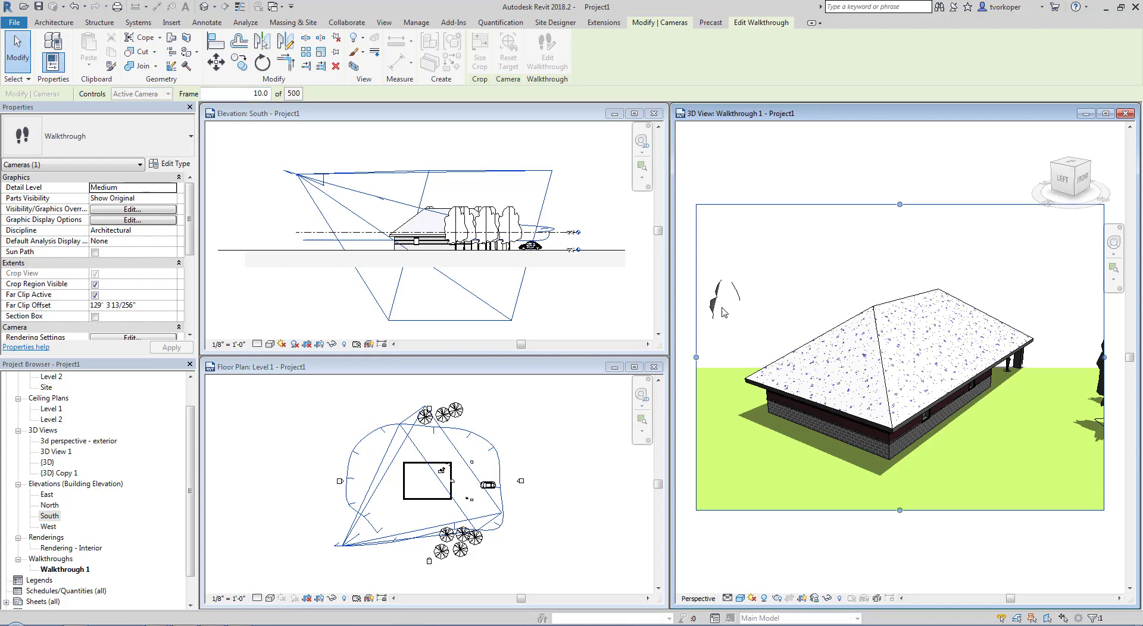
# Go back to the first key frame and move its camera target slightly farther out in the floor plan.
pyautogui.click(544, 375)
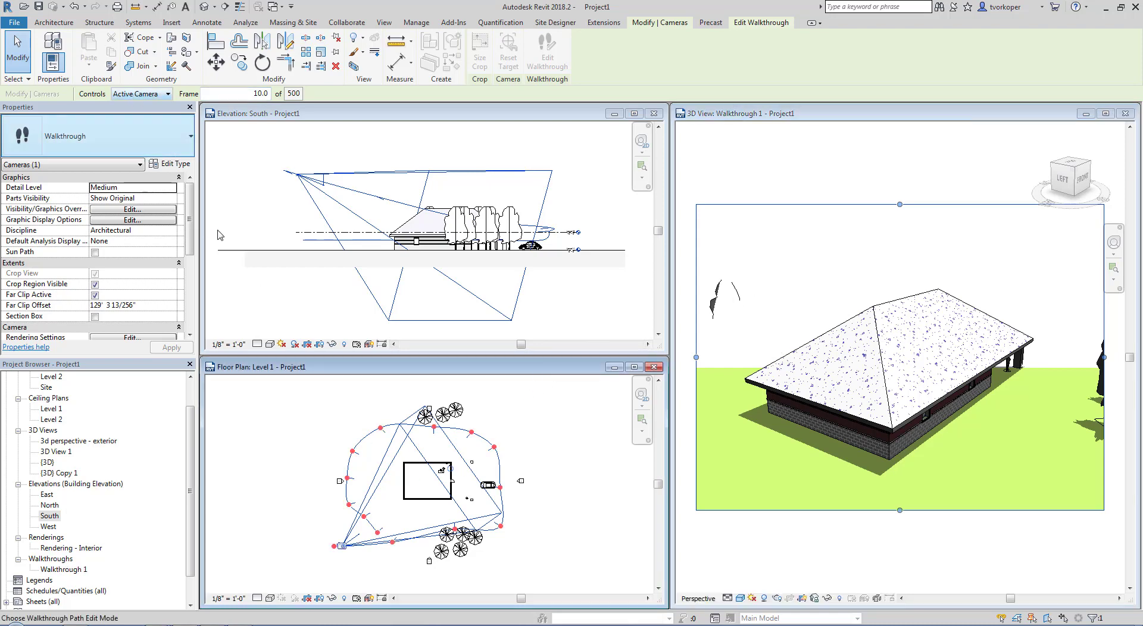
pyautogui.click(757, 22)
pyautogui.click(180, 54)
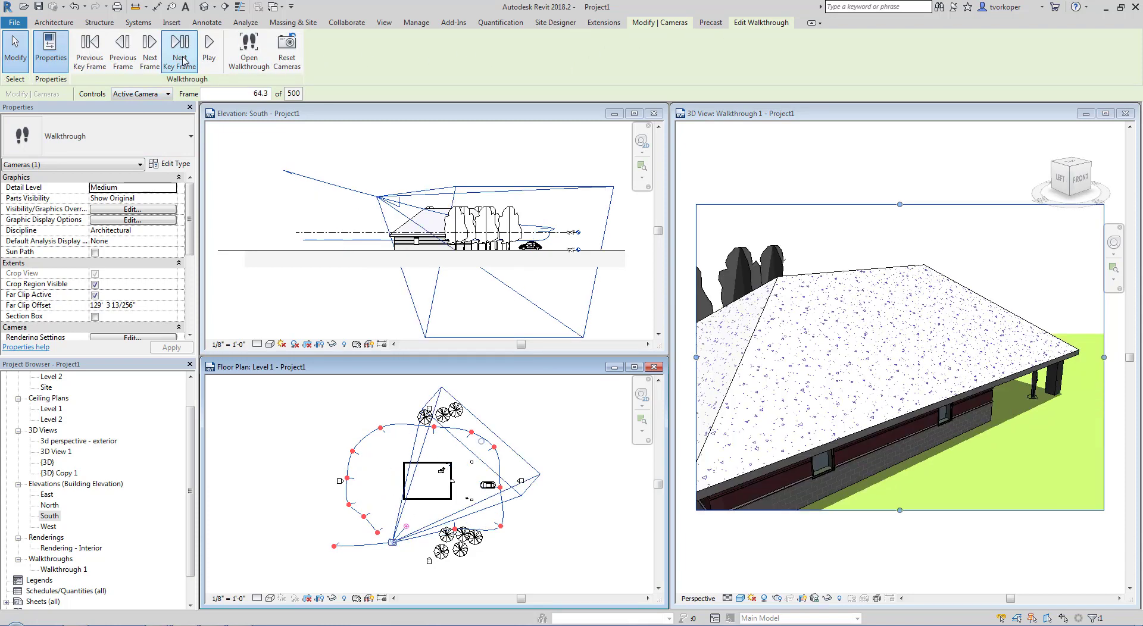
pyautogui.click(89, 47)
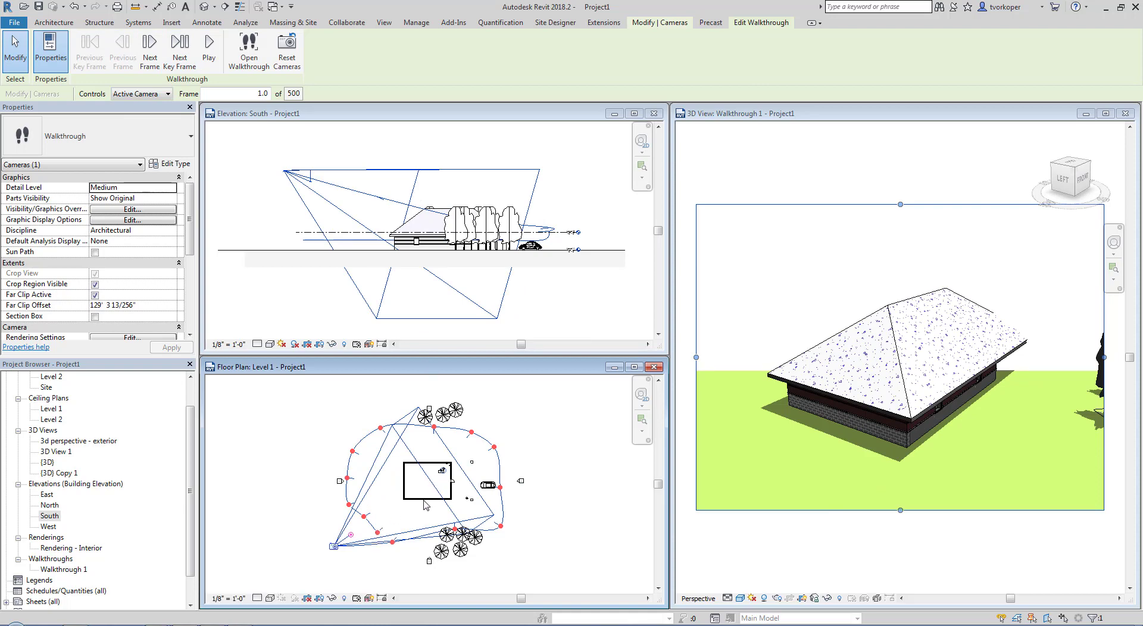
pyautogui.moveTo(352, 535); pyautogui.dragTo(356, 532)
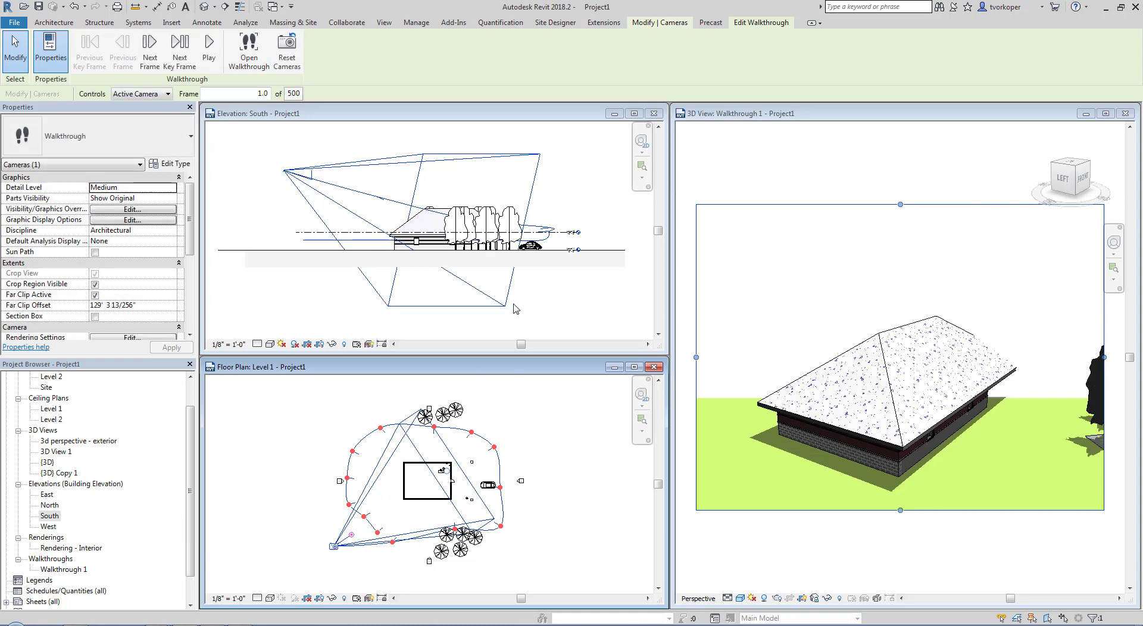
# Play the walkthrough from the first frame in its 3D view.
pyautogui.click(718, 121)
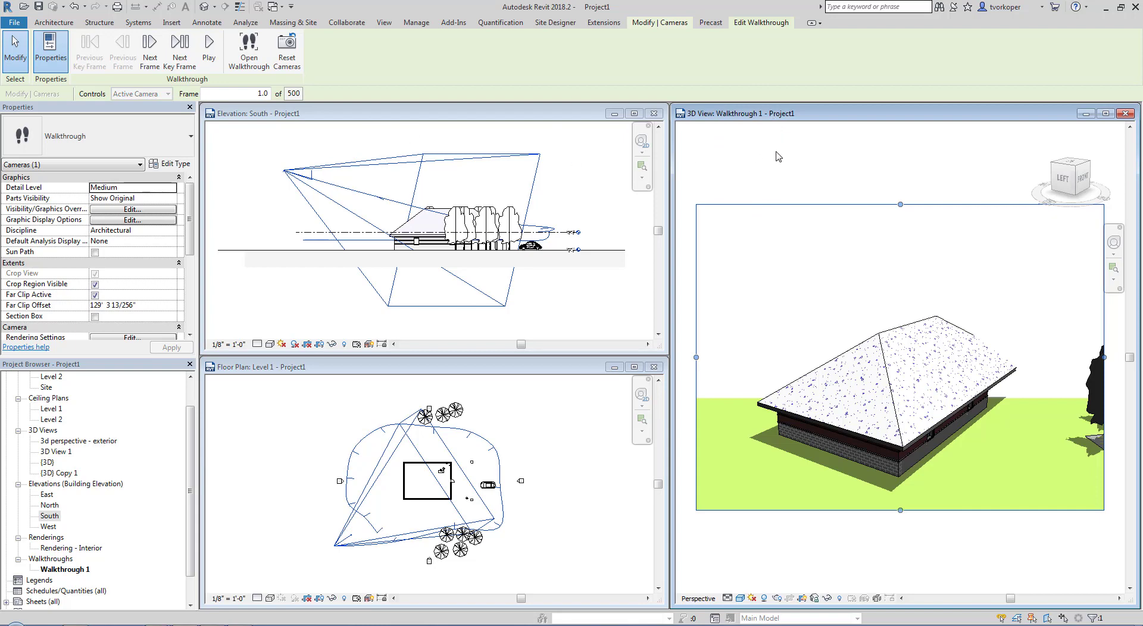
pyautogui.click(210, 53)
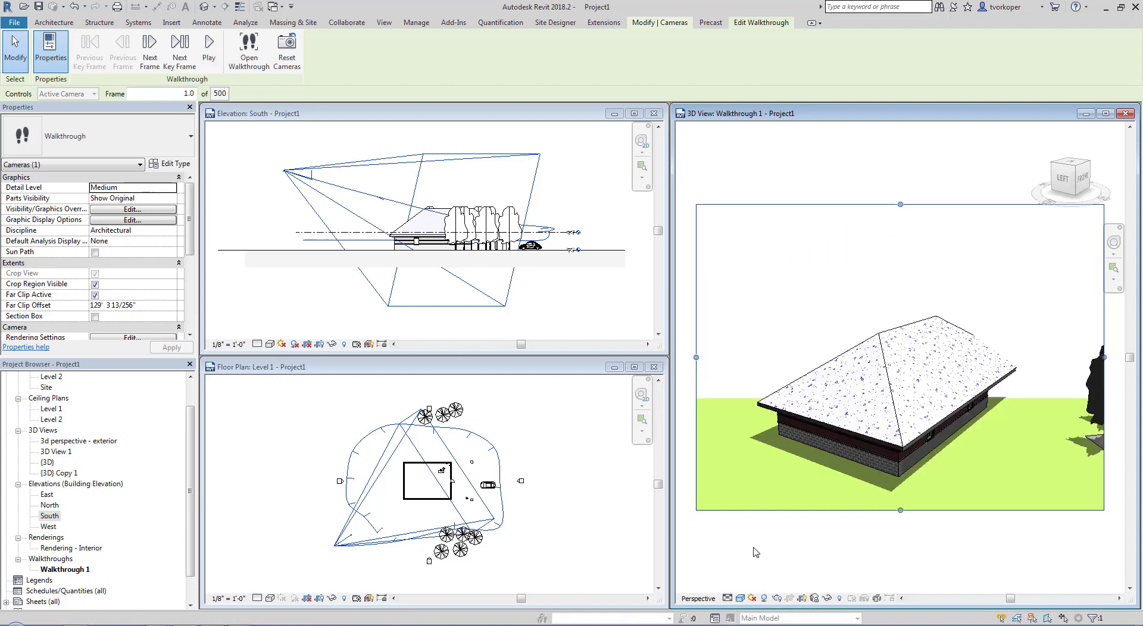
# Set the walkthrough view's visual style to Realistic and dismiss the reminder without saving the project.
pyautogui.click(740, 599)
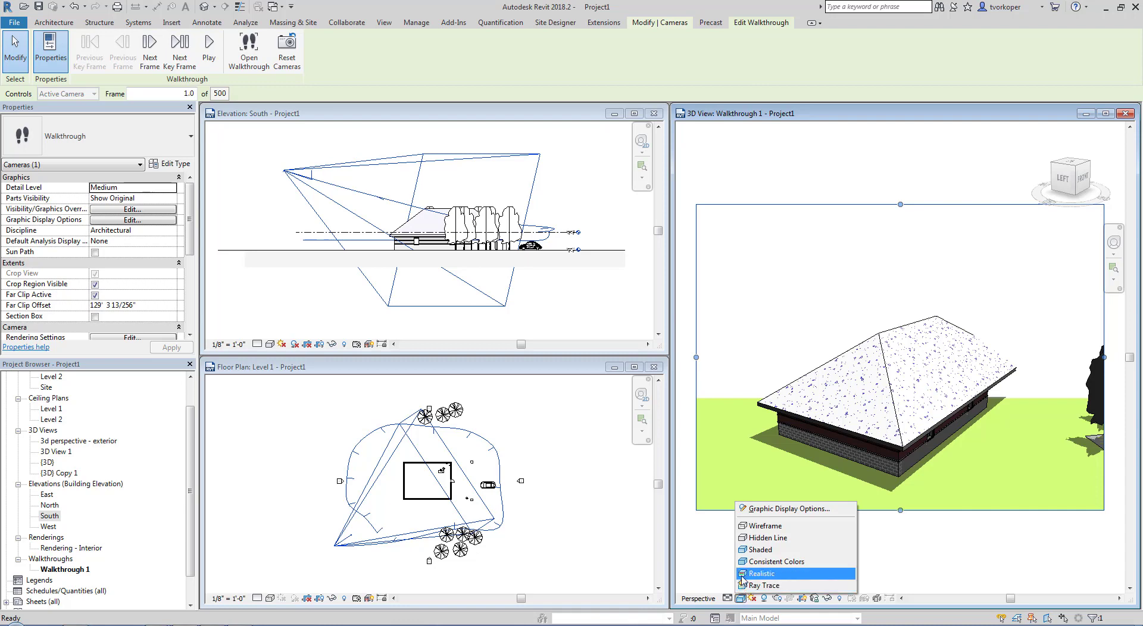
pyautogui.click(774, 573)
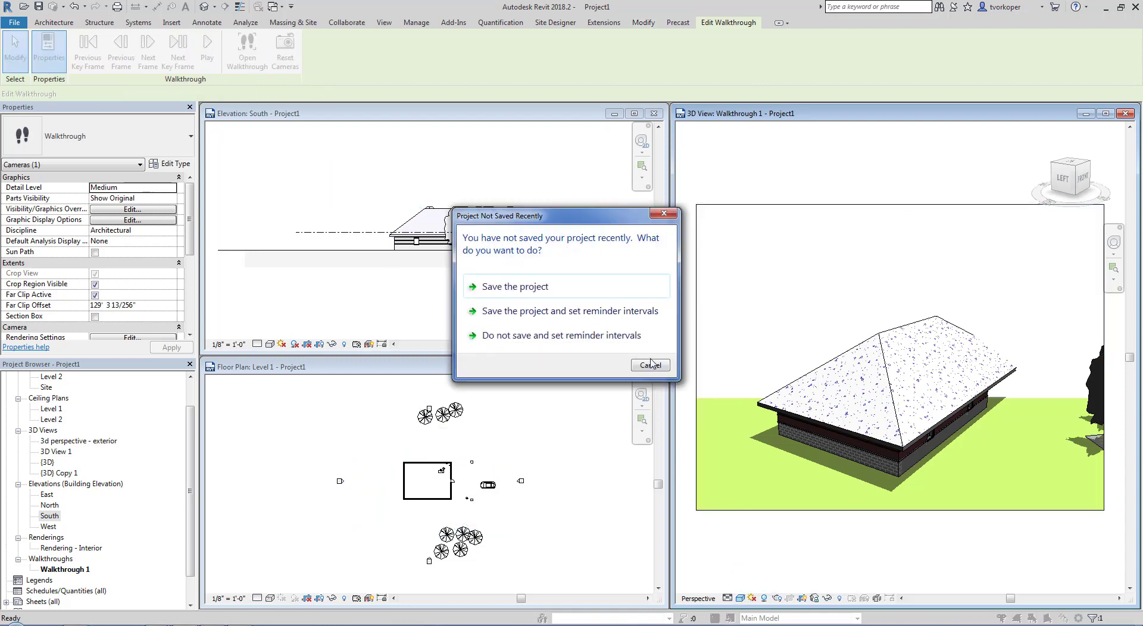
pyautogui.click(649, 365)
pyautogui.press('Escape')
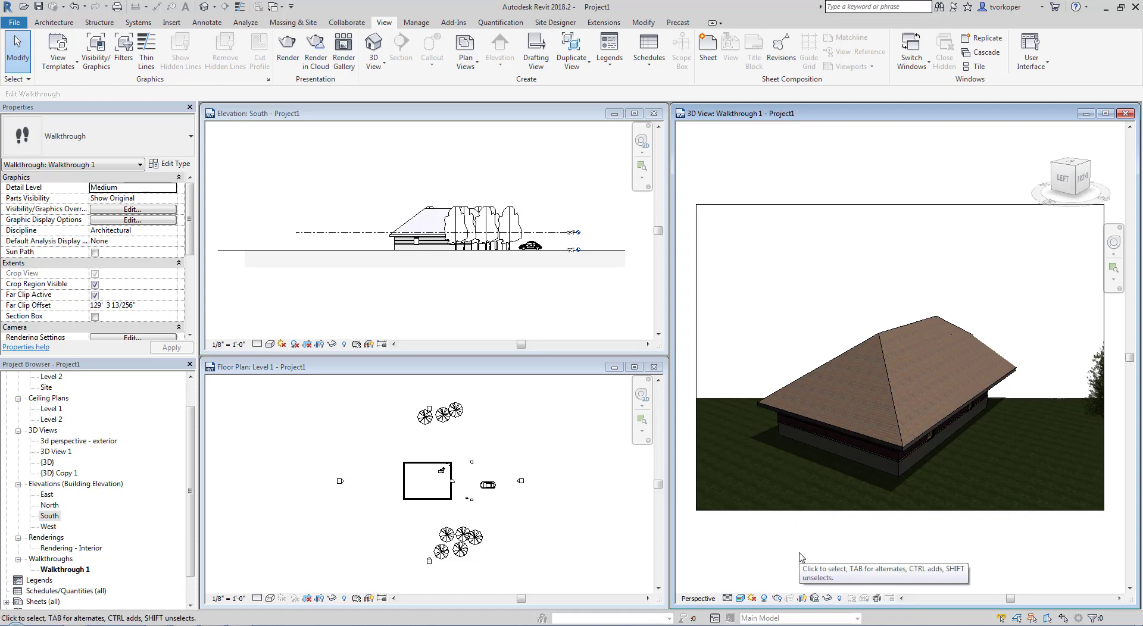
pyautogui.click(740, 598)
pyautogui.click(744, 574)
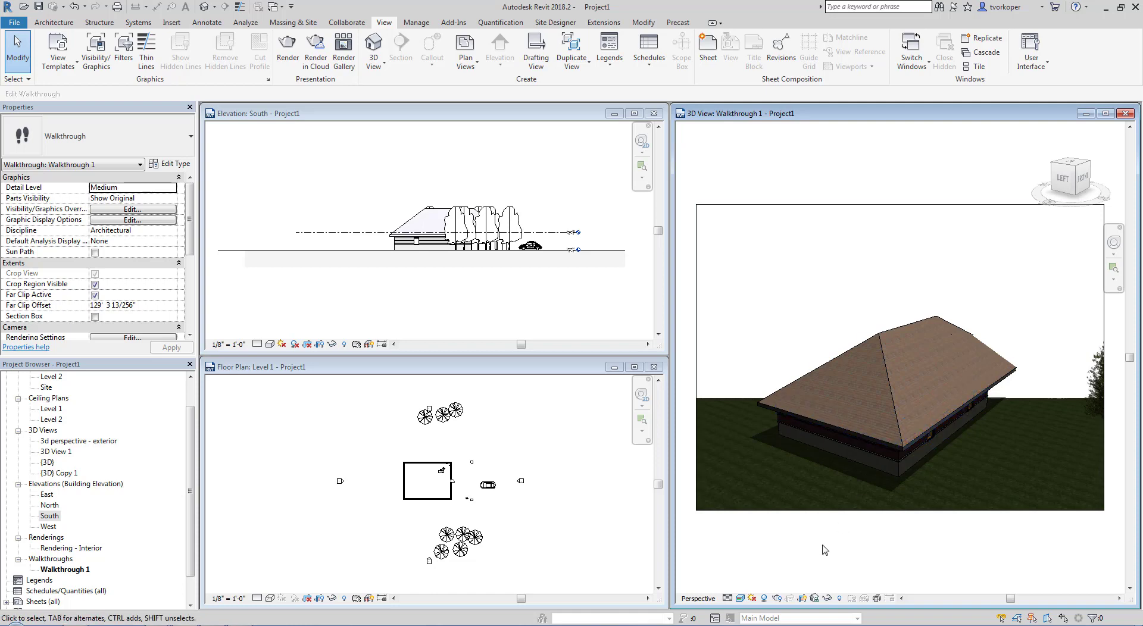
# Reselect the walkthrough's crop boundary, reopen the walkthrough for editing, play it in Realistic style and stop the playback.
pyautogui.click(820, 510)
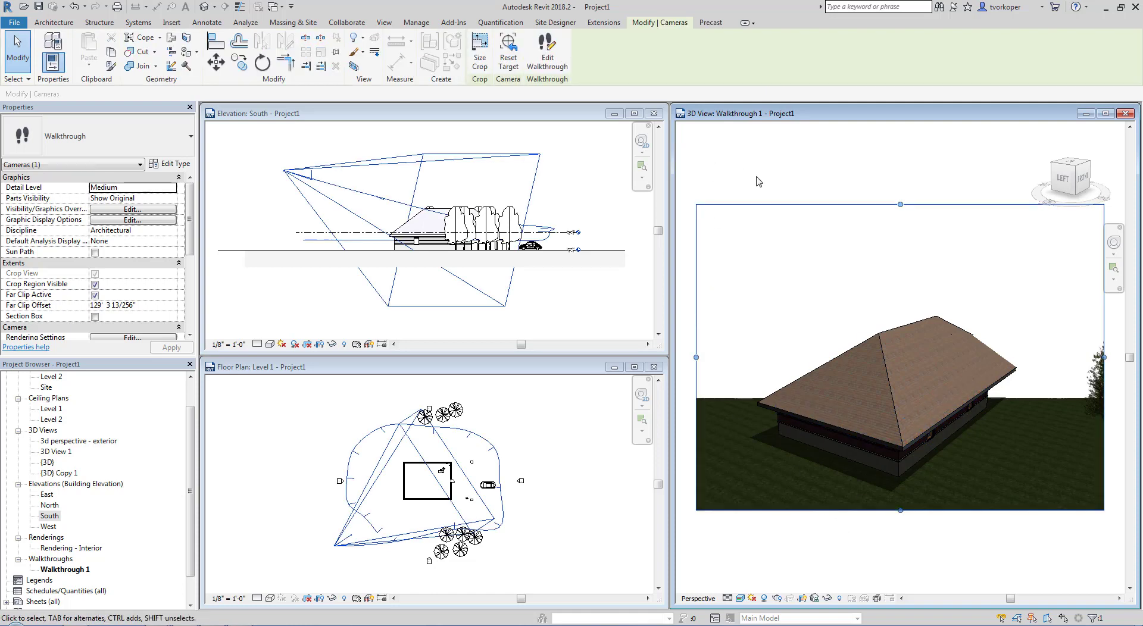
pyautogui.click(547, 53)
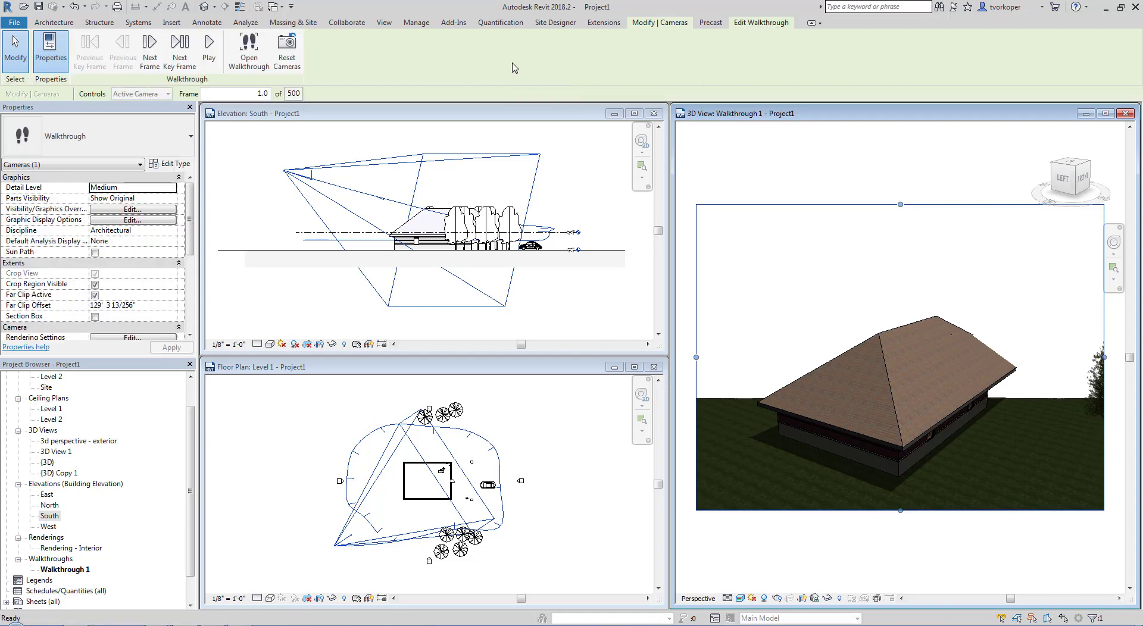
pyautogui.click(203, 61)
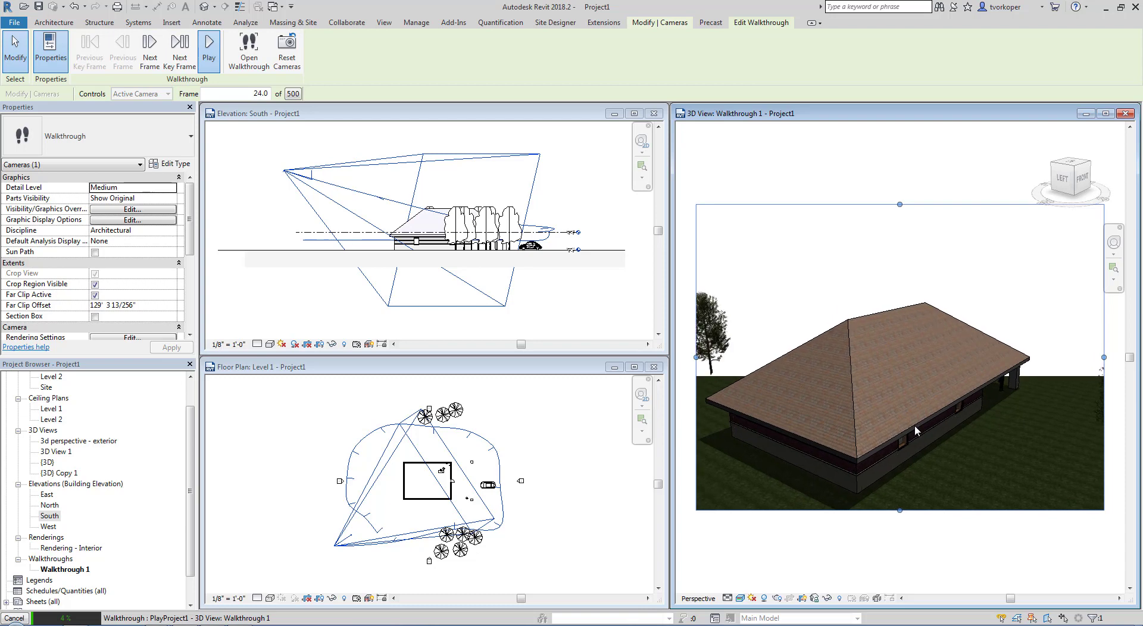
pyautogui.press('Escape')
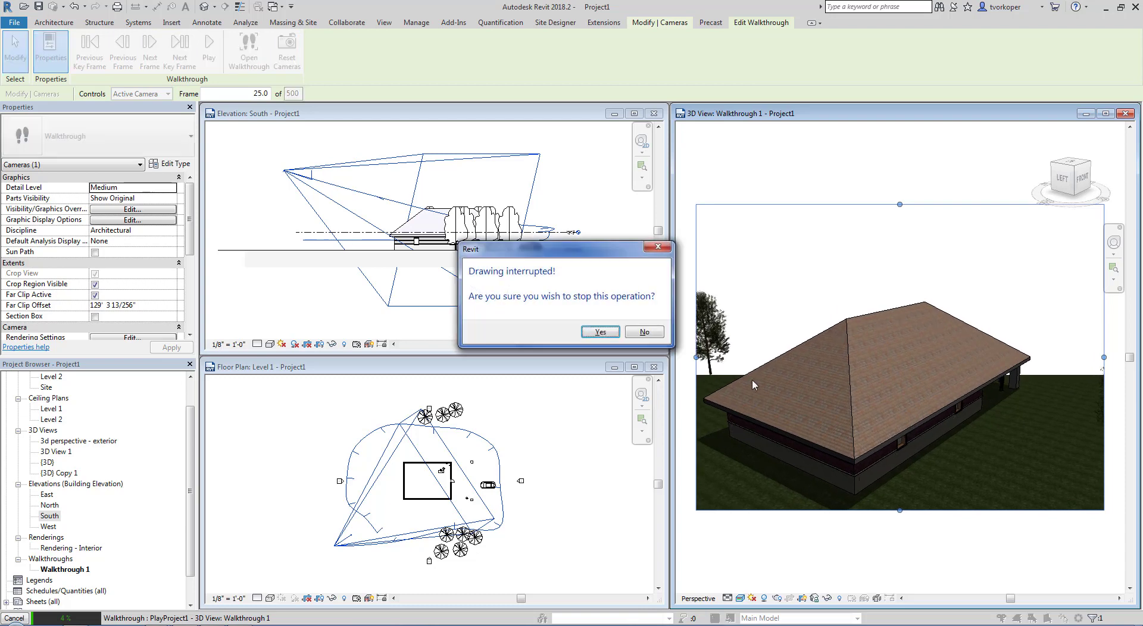
pyautogui.click(600, 333)
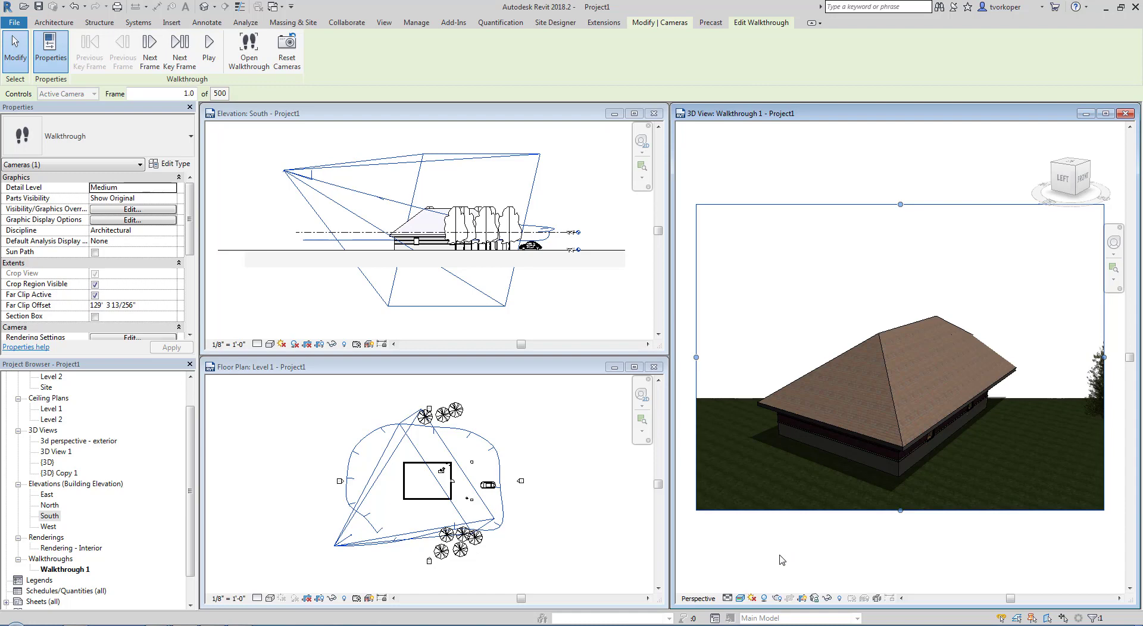
# Export all walkthrough frames at 15 frames/sec in Realistic with Edges style to the AVI file Project1 Walkthrough 2 in the Images folder.
pyautogui.click(13, 23)
pyautogui.moveTo(36, 202)
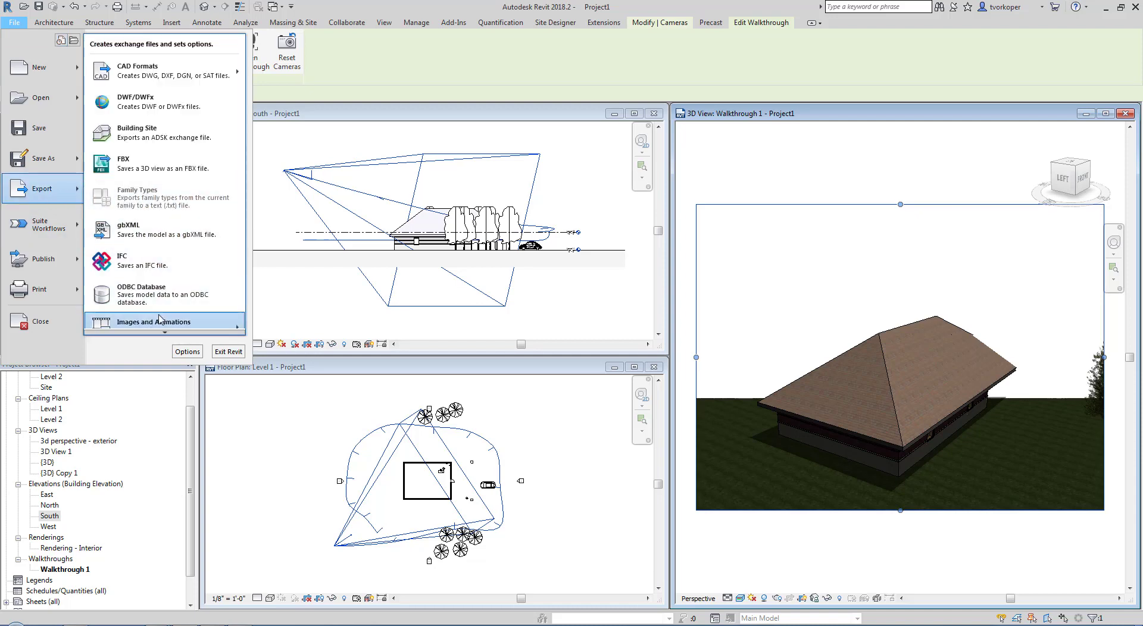
pyautogui.moveTo(159, 322)
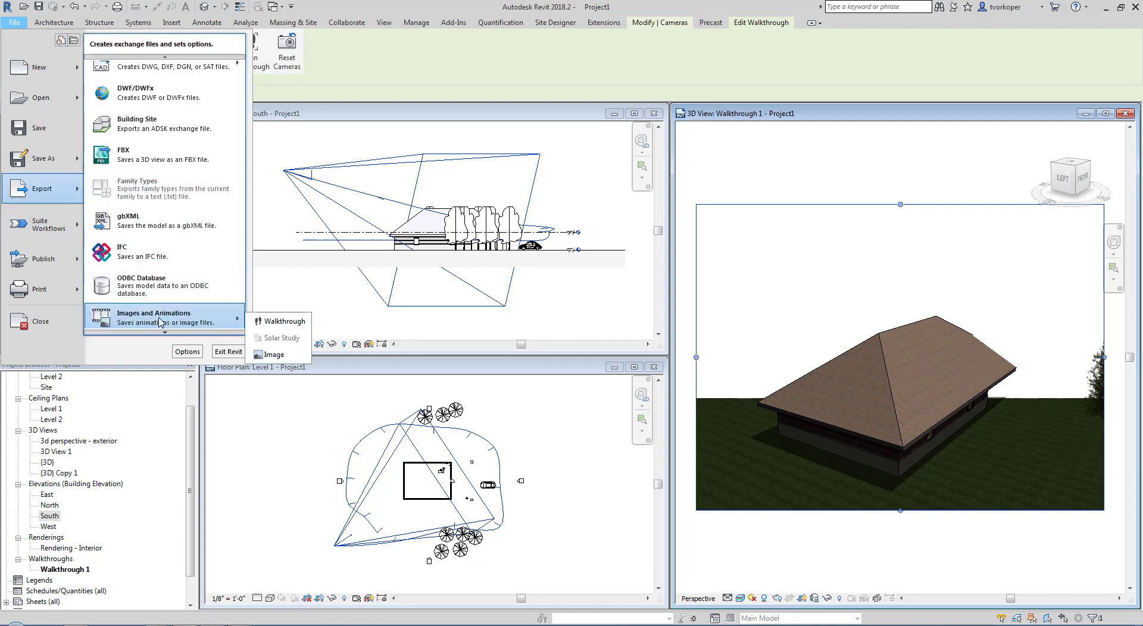
pyautogui.click(268, 322)
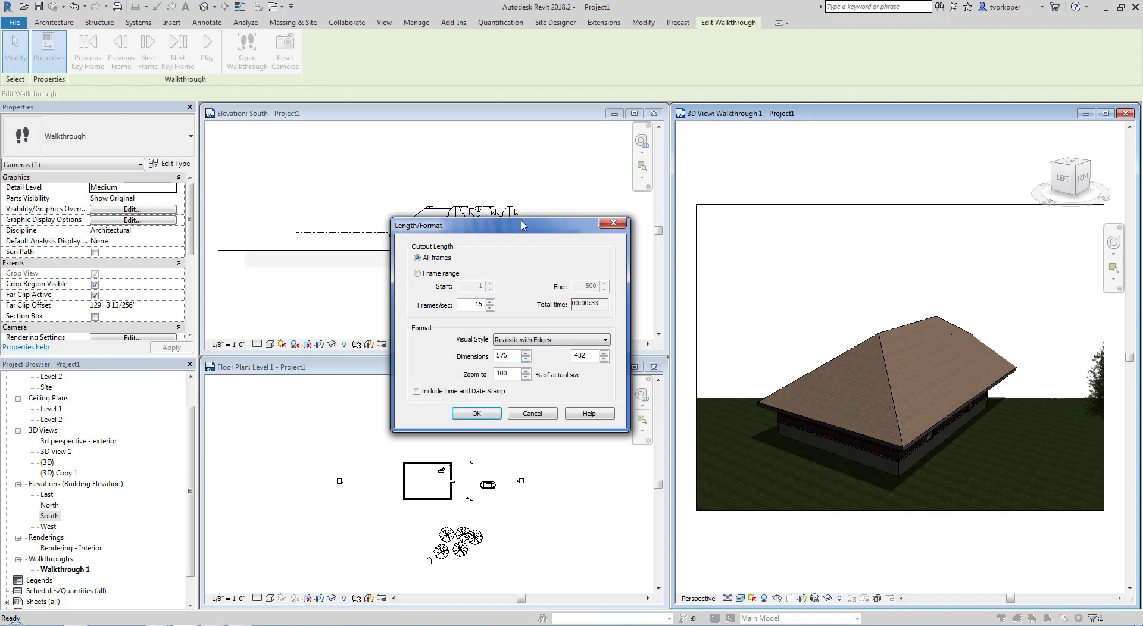
pyautogui.moveTo(524, 225); pyautogui.dragTo(540, 214)
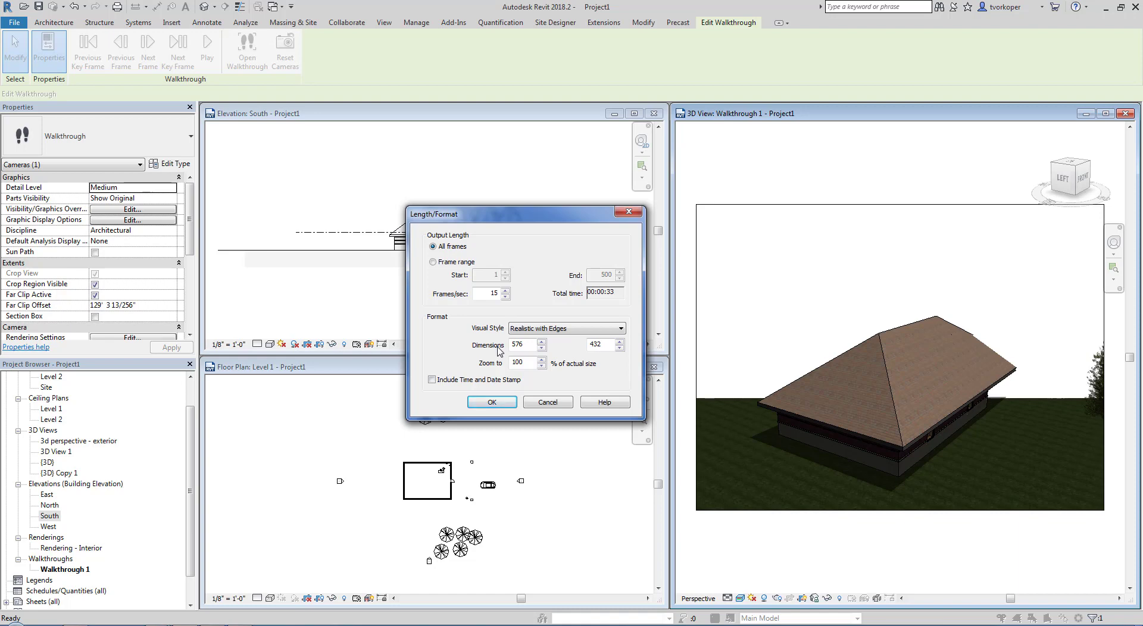
pyautogui.click(498, 404)
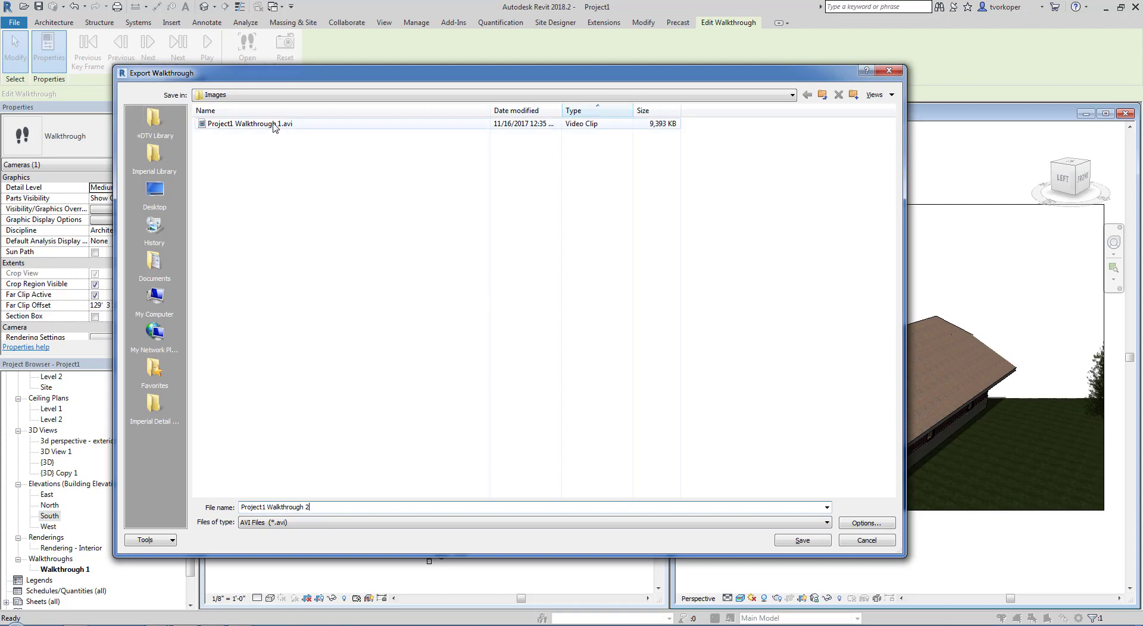
pyautogui.click(821, 542)
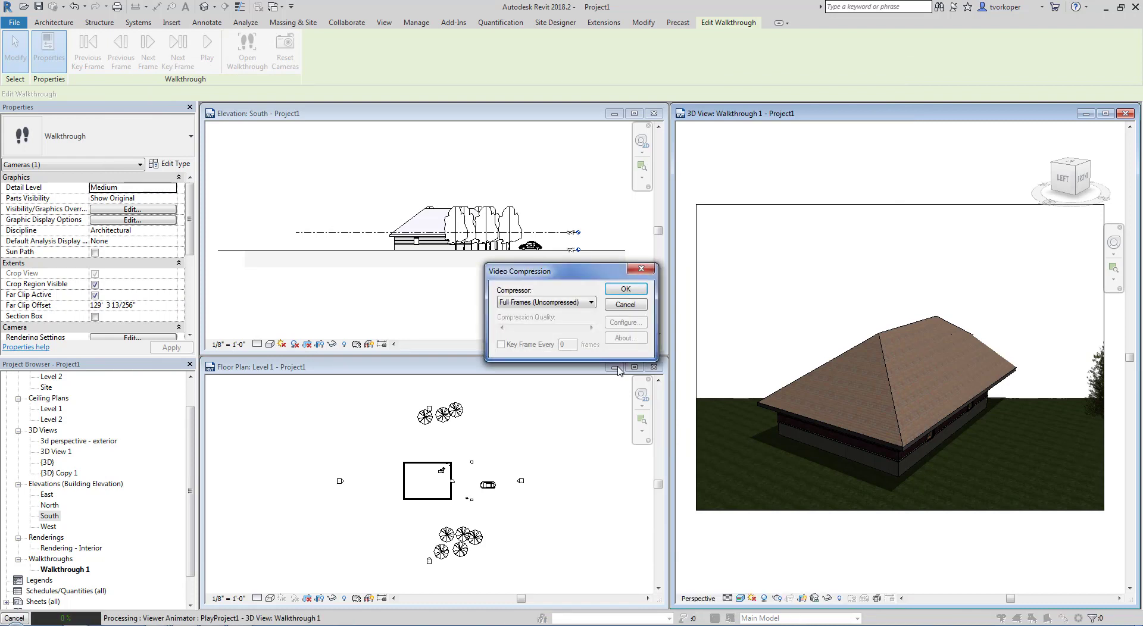
# Set the video compressor to Microsoft Video 1 instead of Full Frames (Uncompressed) and run the walkthrough export.
pyautogui.moveTo(548, 275); pyautogui.dragTo(449, 194)
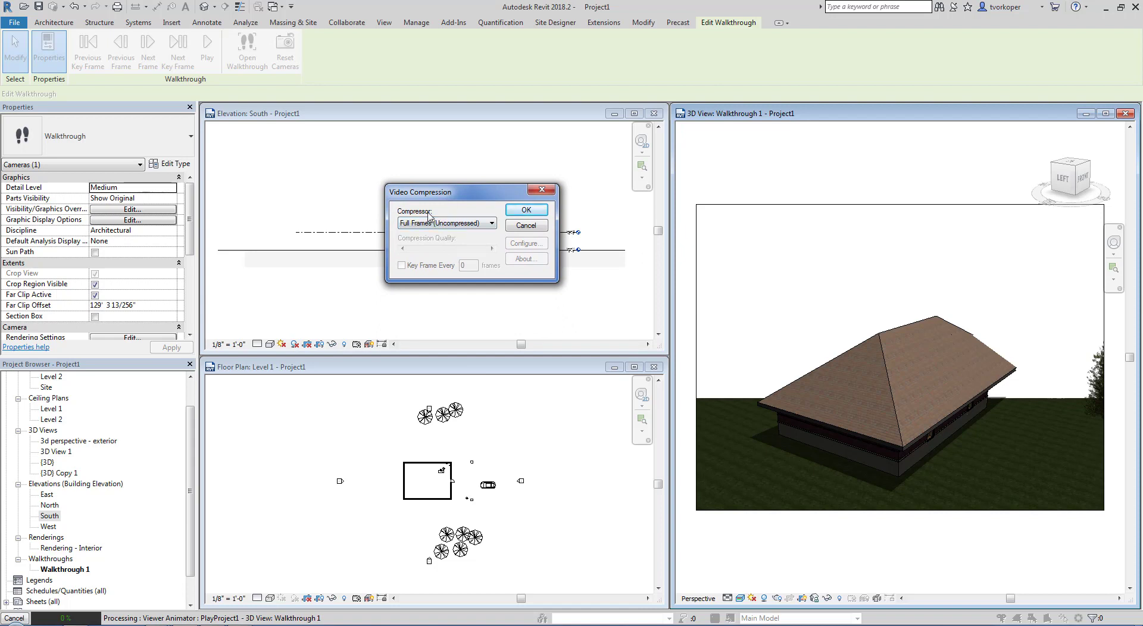
pyautogui.click(431, 223)
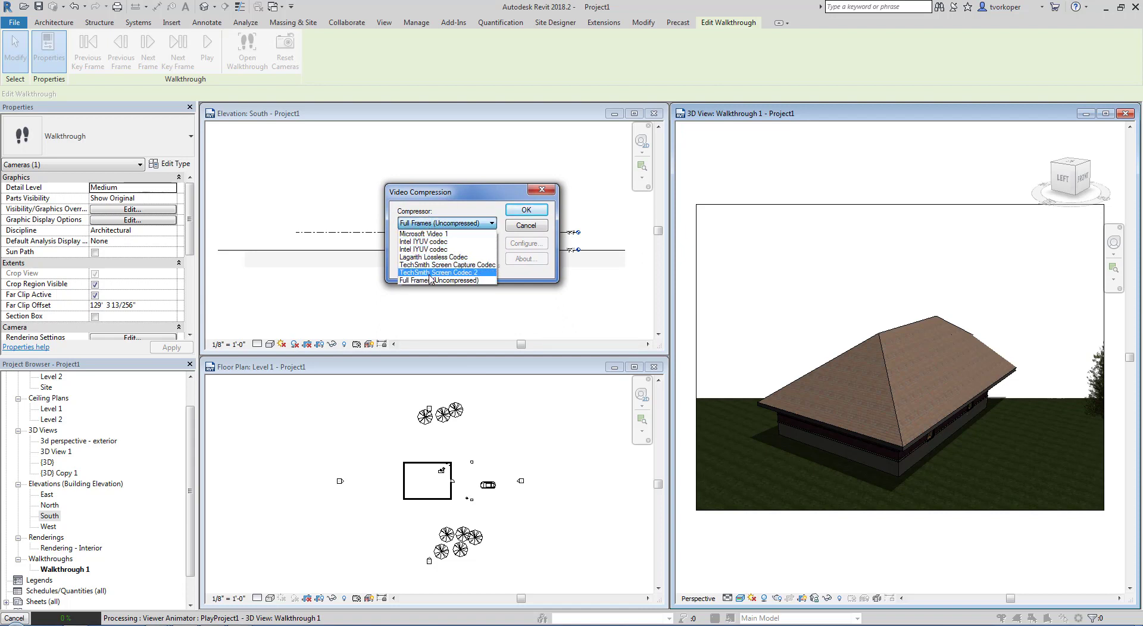
pyautogui.click(426, 234)
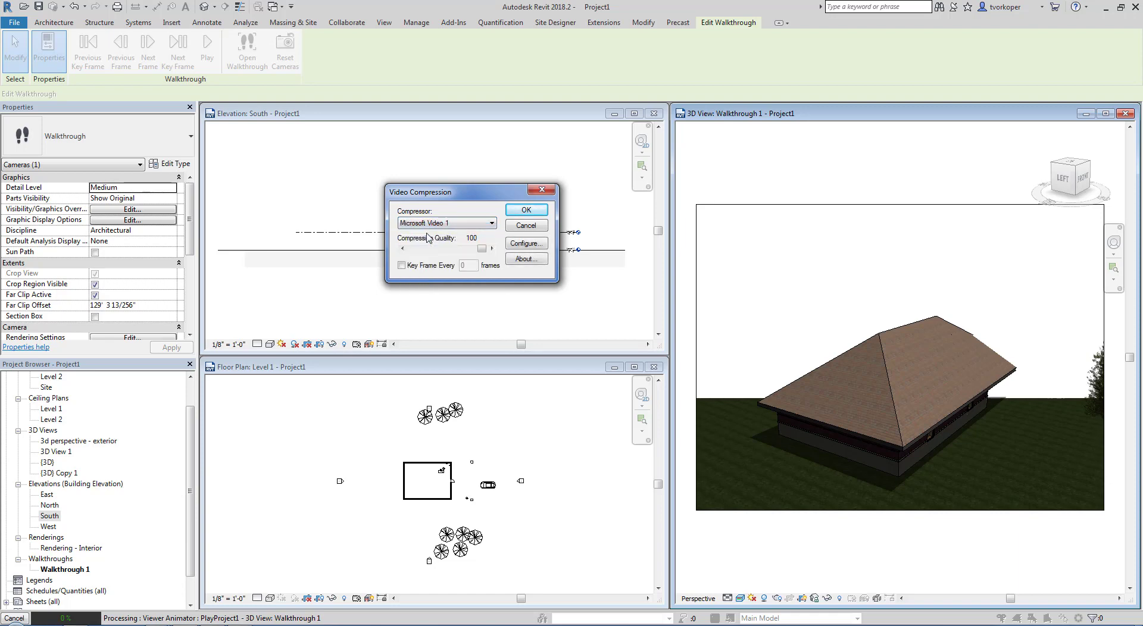
pyautogui.click(428, 224)
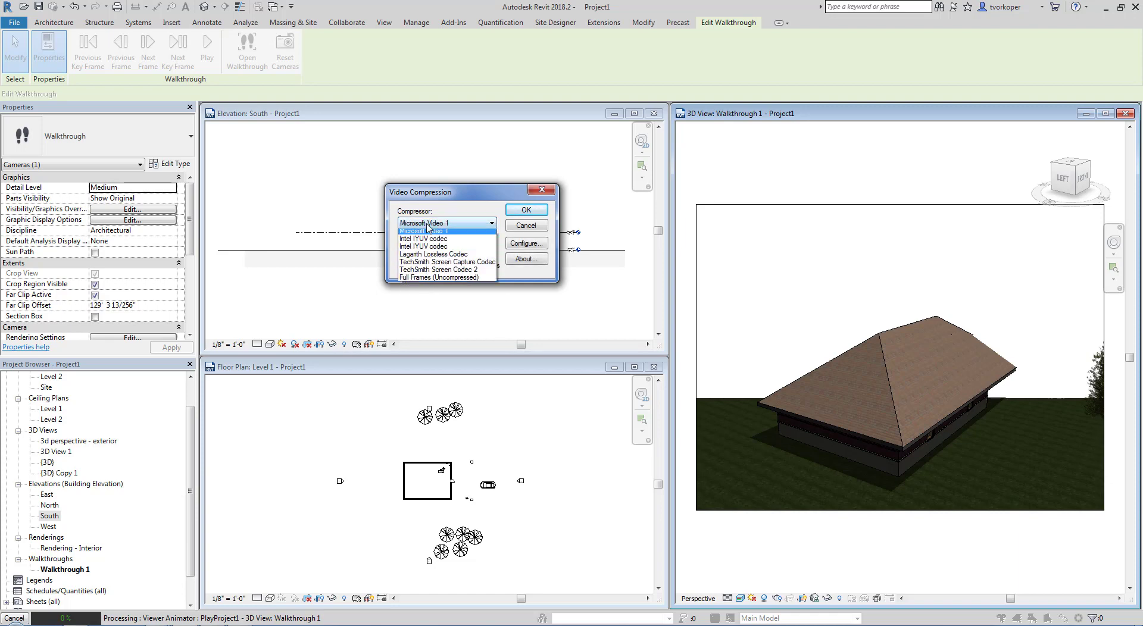
pyautogui.click(428, 280)
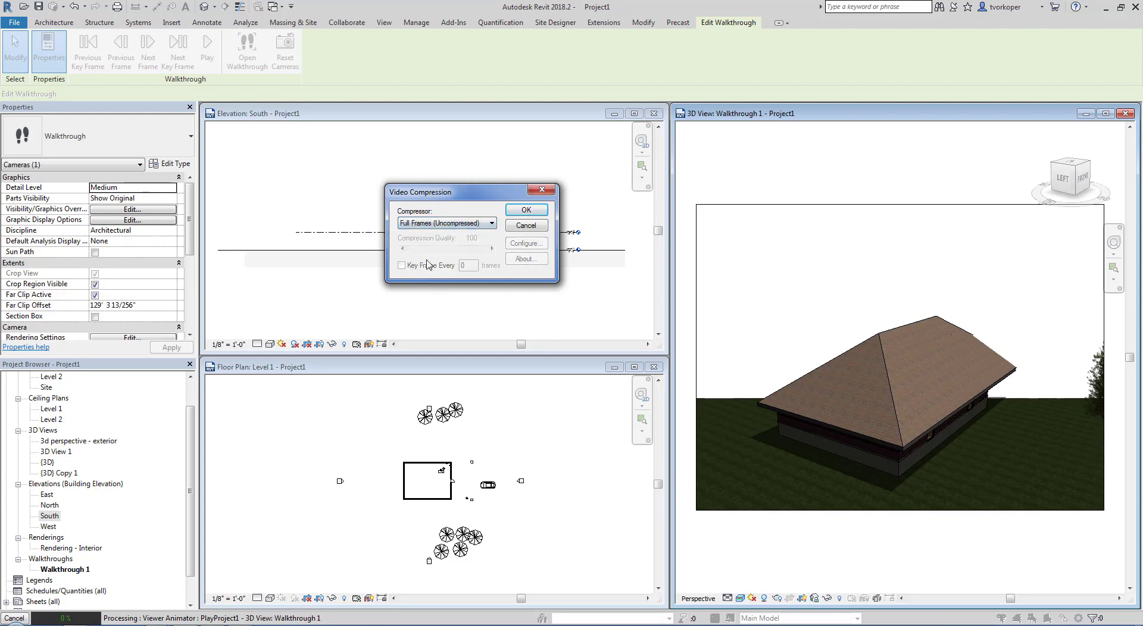
pyautogui.click(429, 226)
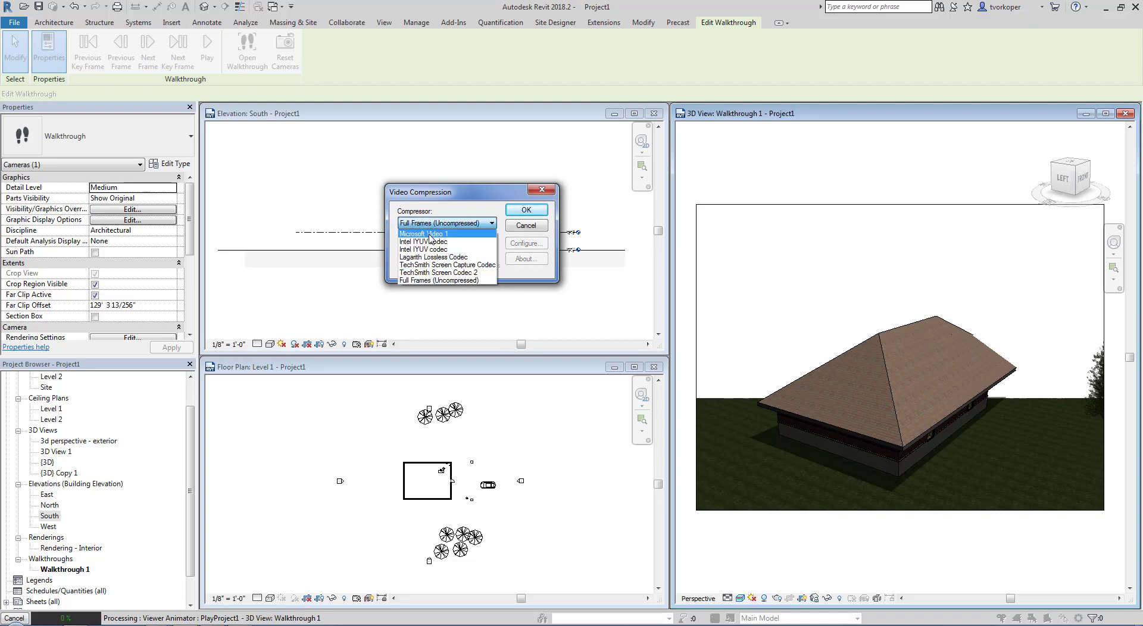
pyautogui.click(422, 234)
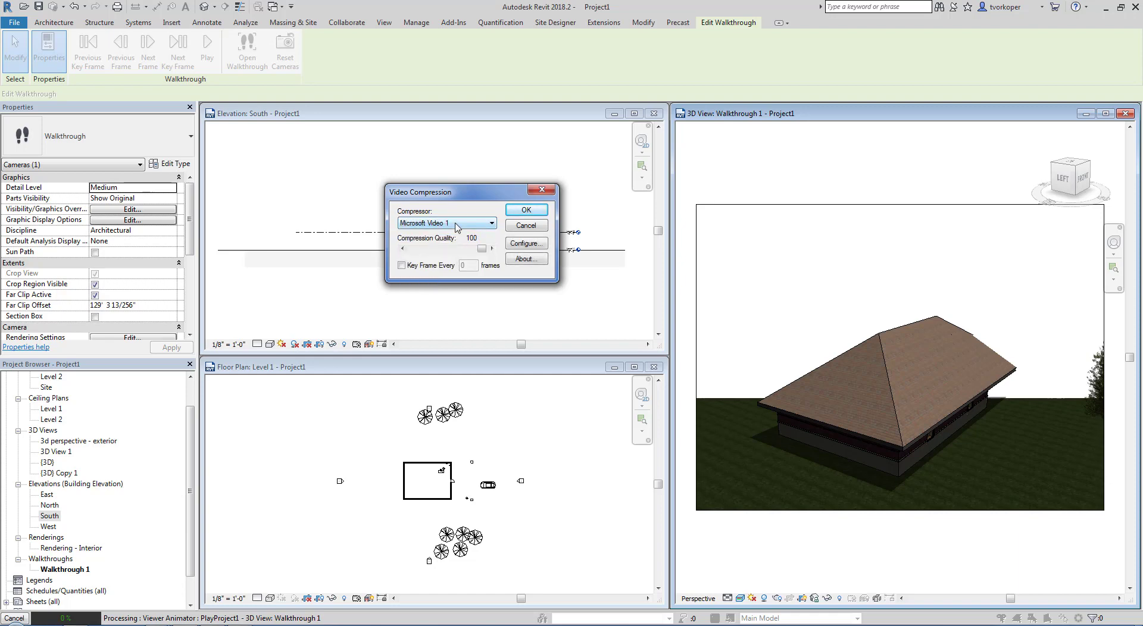
pyautogui.click(524, 211)
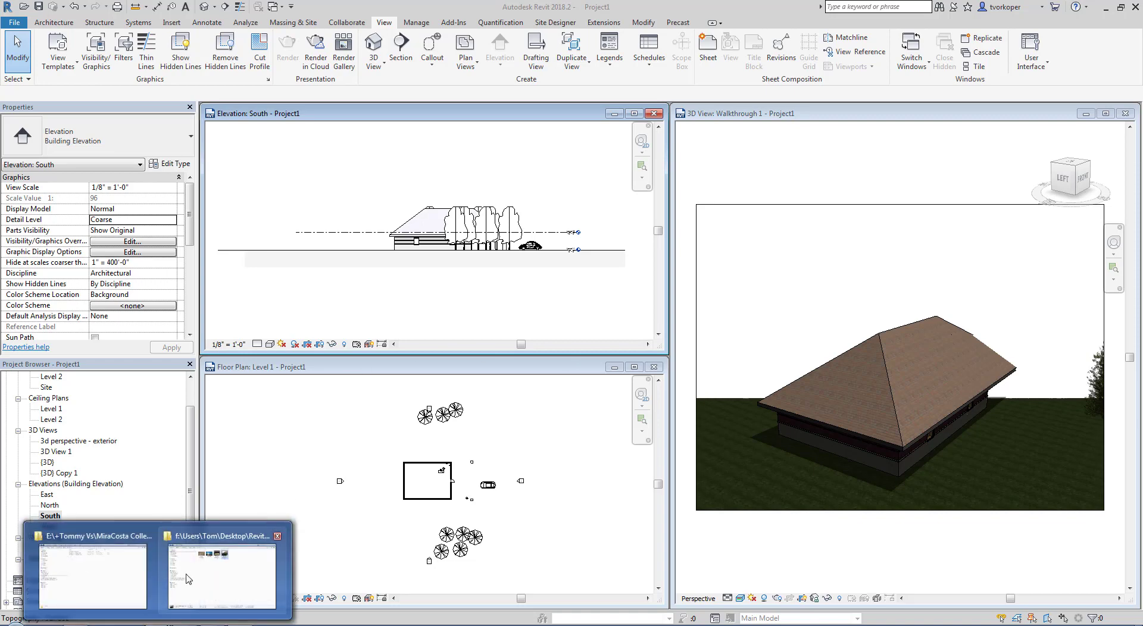
# Switch to the Images folder in Windows Explorer and play the exported Project1 Walkthrough 2.avi video.
pyautogui.click(199, 551)
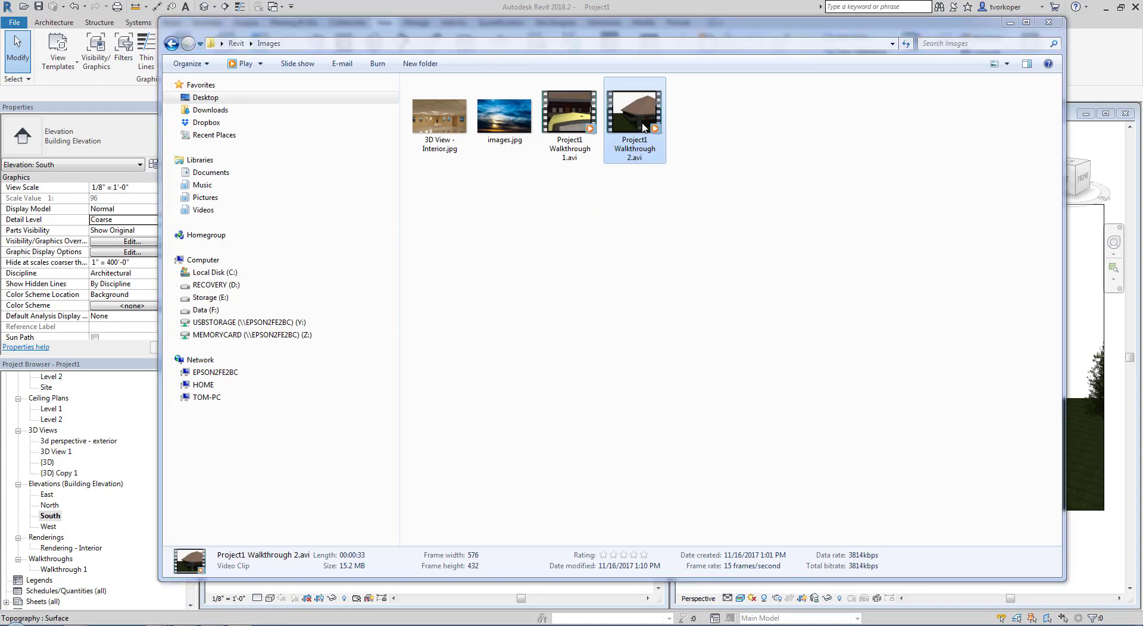
pyautogui.doubleClick(643, 127)
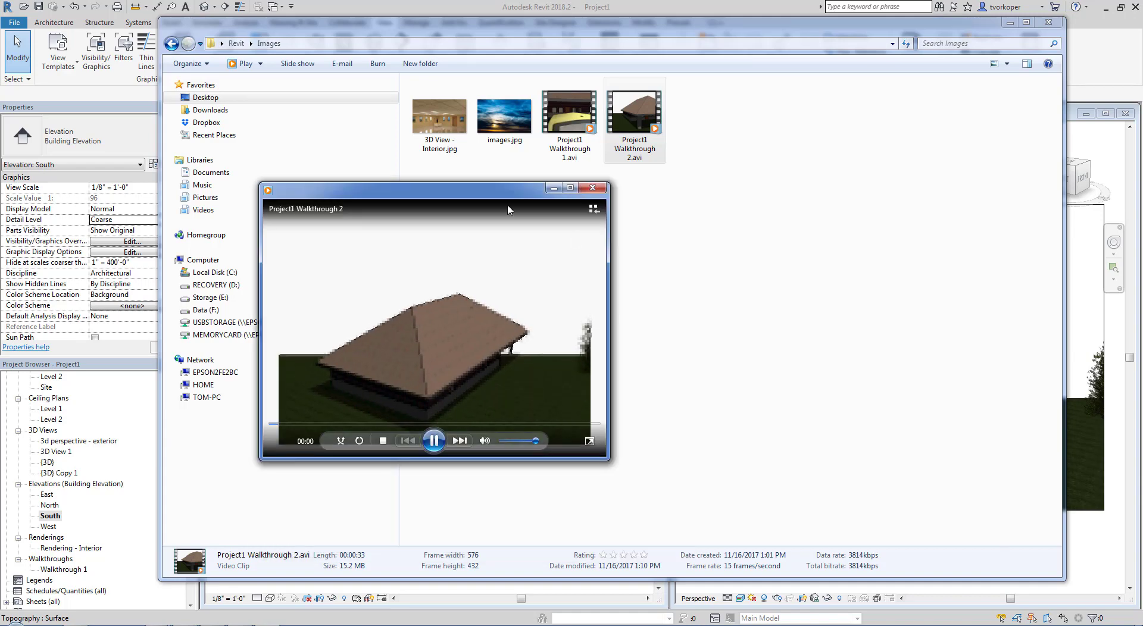
pyautogui.moveTo(504, 192); pyautogui.dragTo(510, 195)
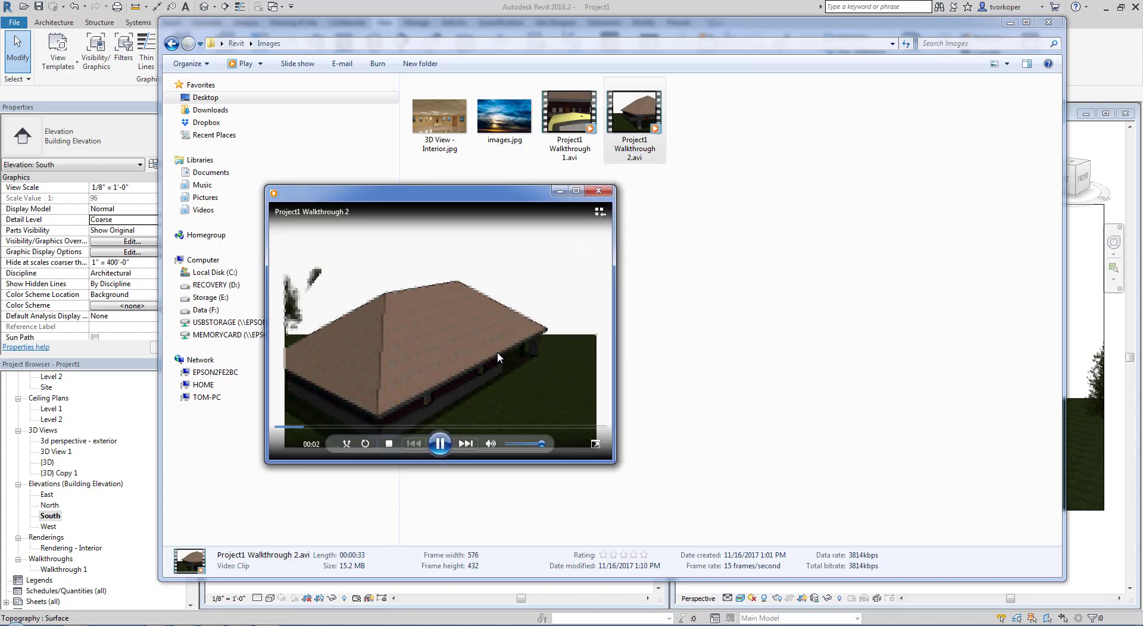